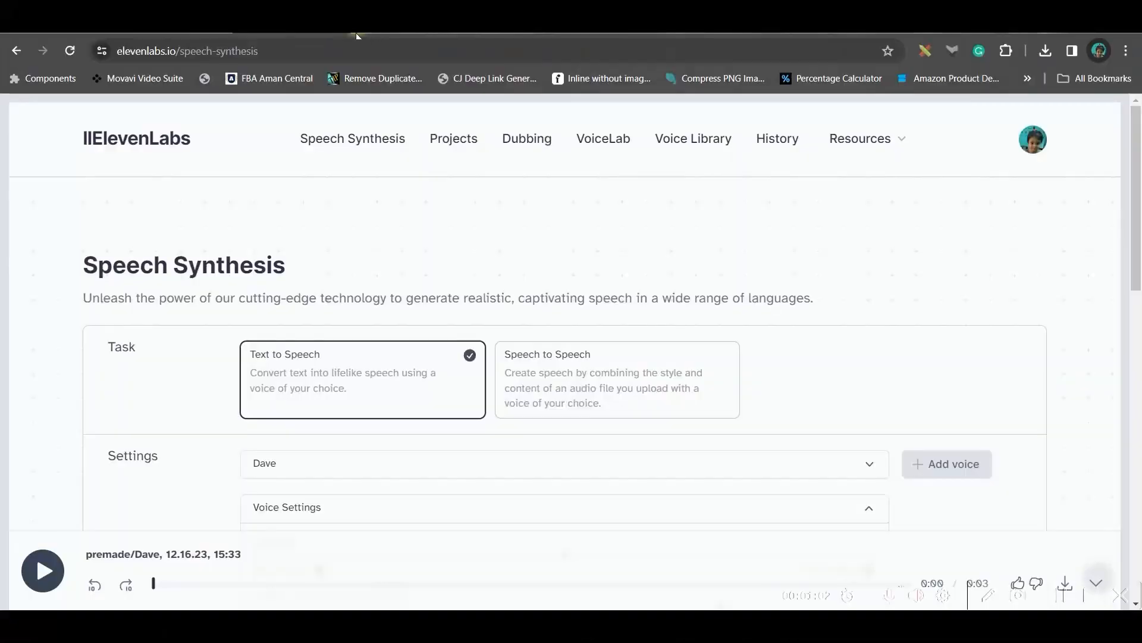
Check the Scene 1 dialogue in the ChatGPT story, and return to the ElevenLabs speech synthesis page.
click(187, 37)
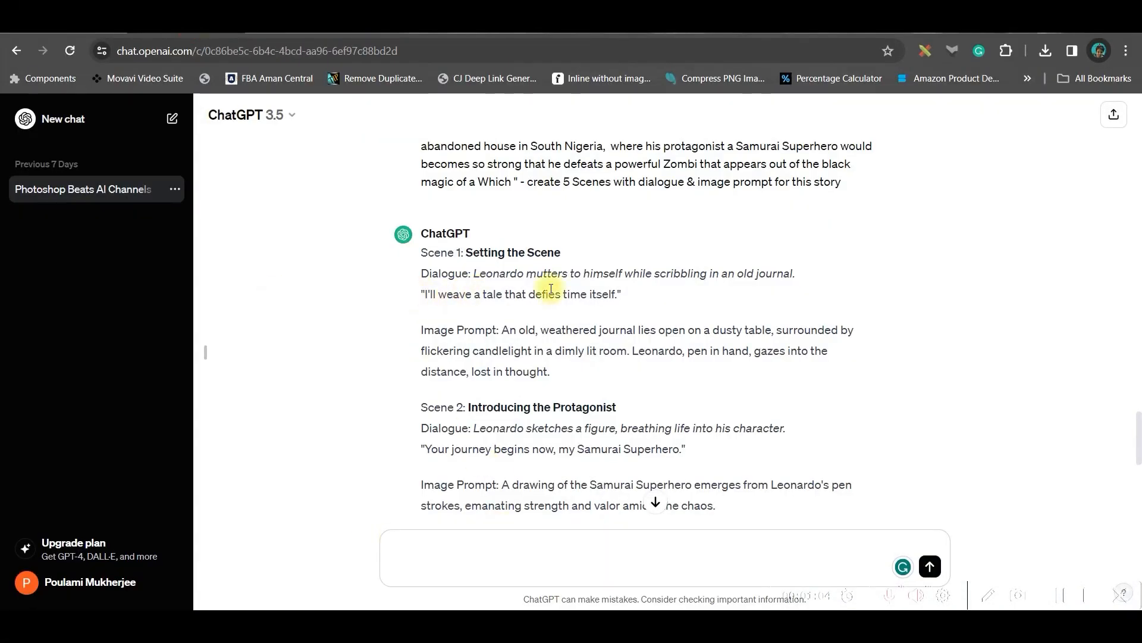
click(312, 34)
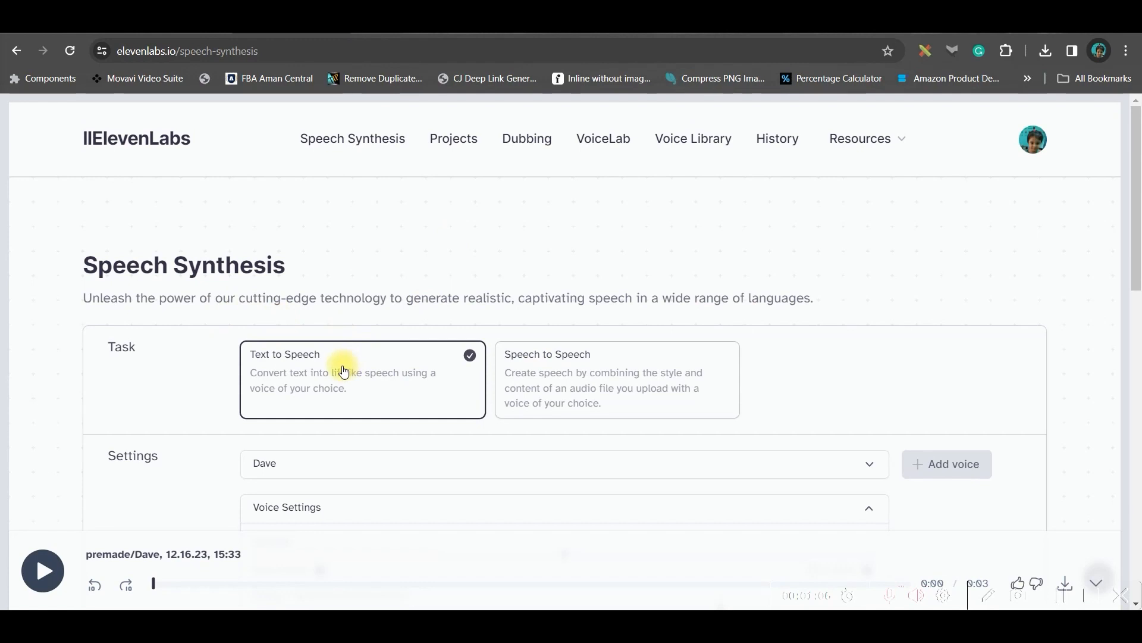
scroll(340, 371, down, 2)
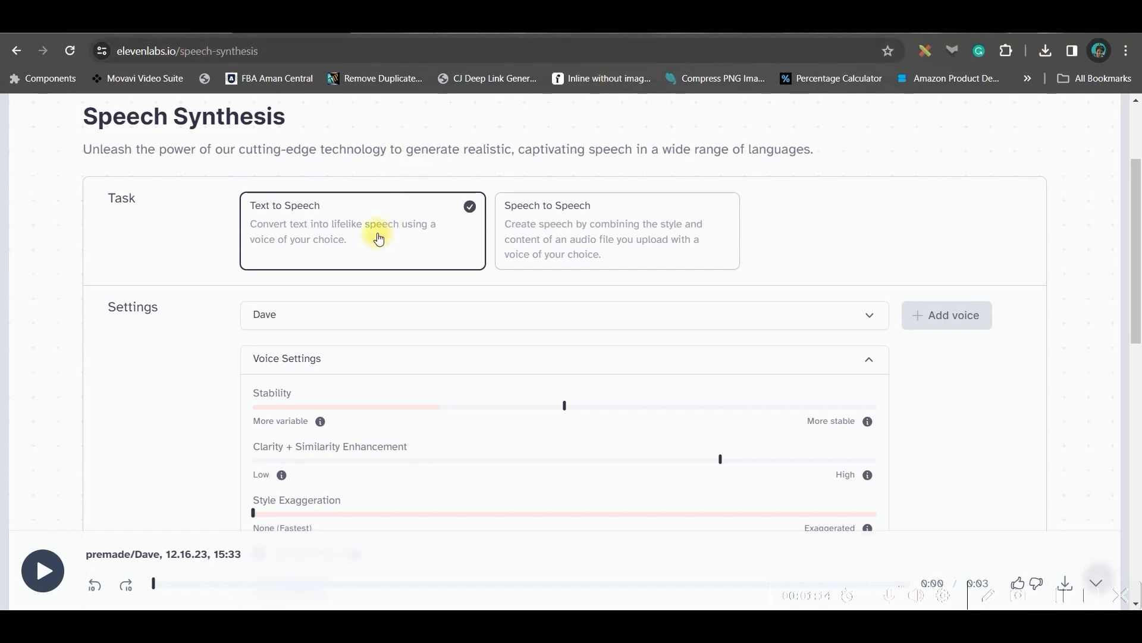
Look at the audio recording option of the Speech to Speech task, and return to Text to Speech.
click(636, 236)
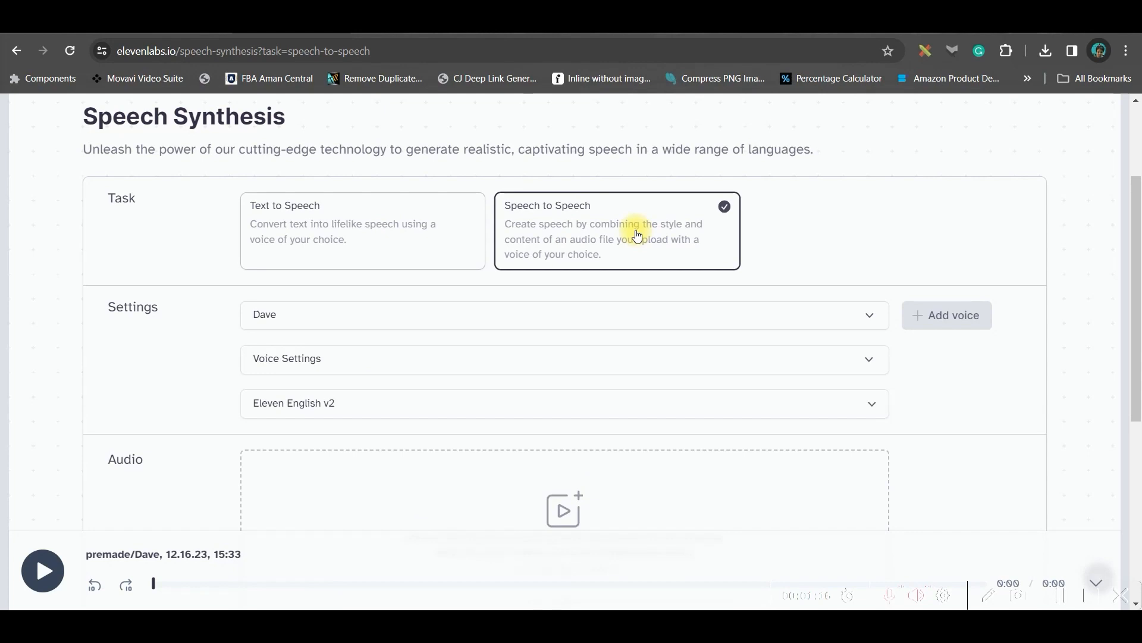
scroll(670, 484, down, 4)
click(589, 420)
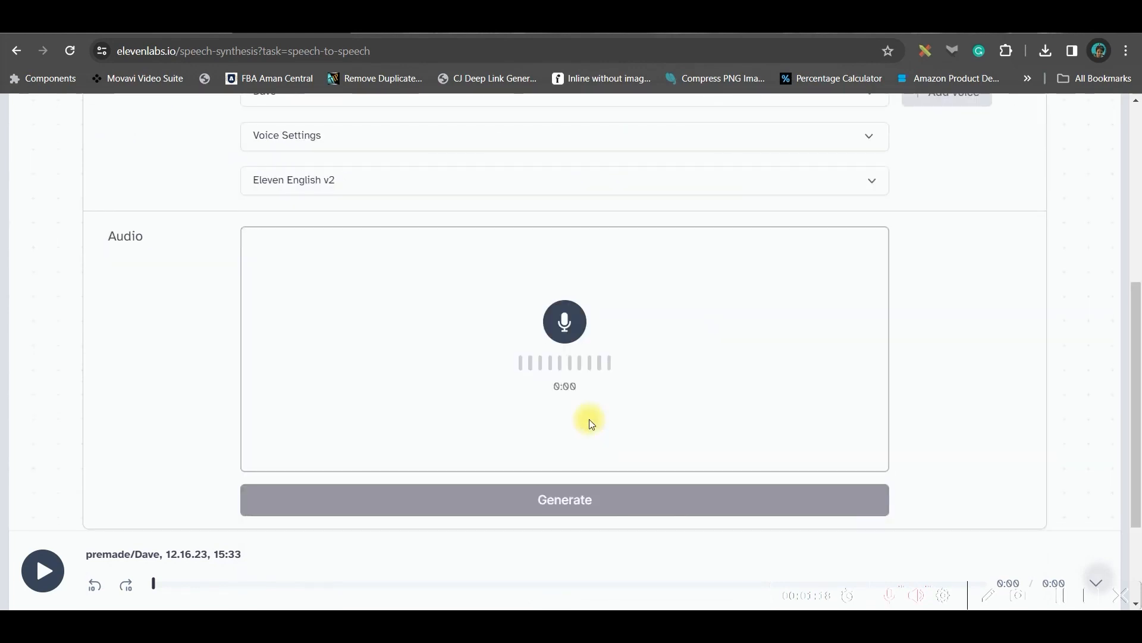
scroll(428, 296, up, 5)
click(270, 295)
Replace the speech text with ChatGPT's Scene 1 dialogue, without quotation marks: "I'll weave a tale that defies time itself.".
scroll(329, 335, down, 3)
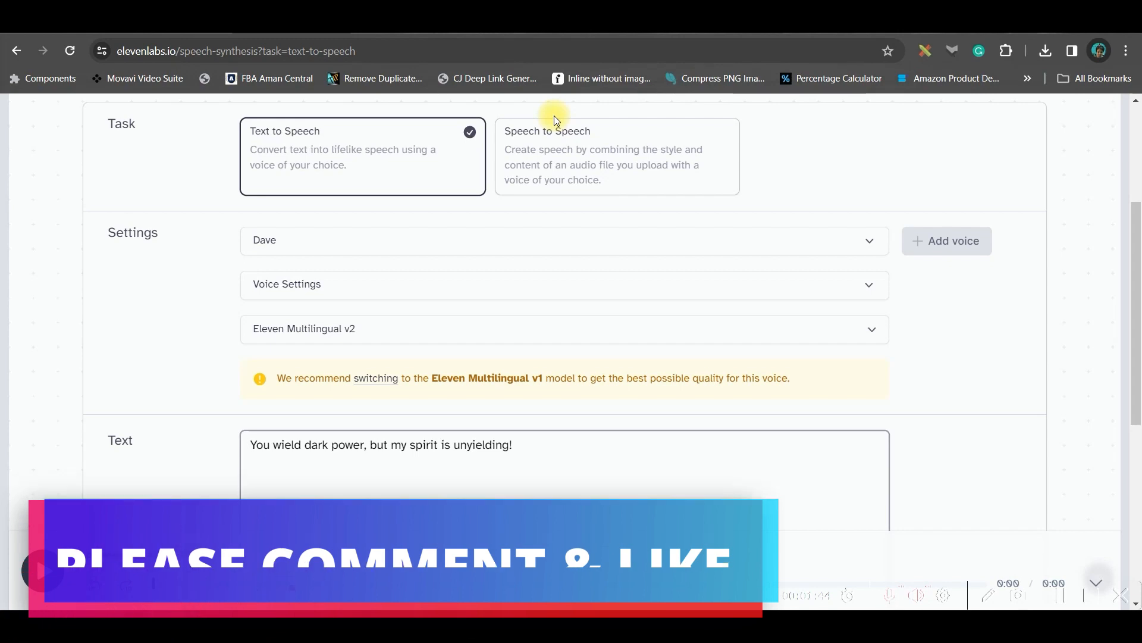
drag(422, 294, 625, 300)
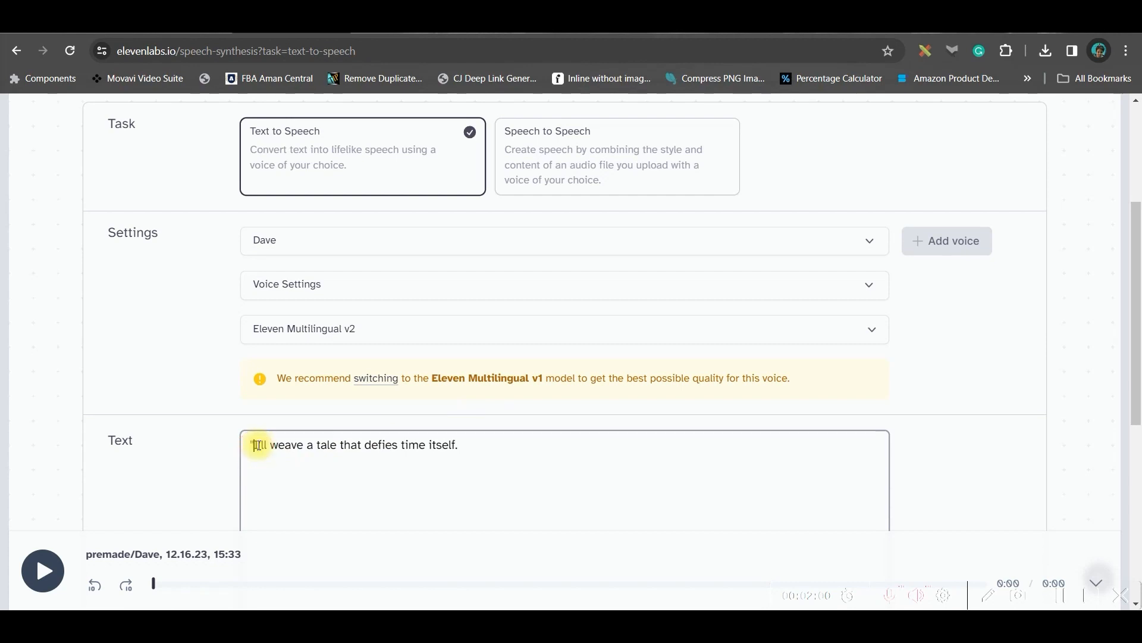
key(BackSpace)
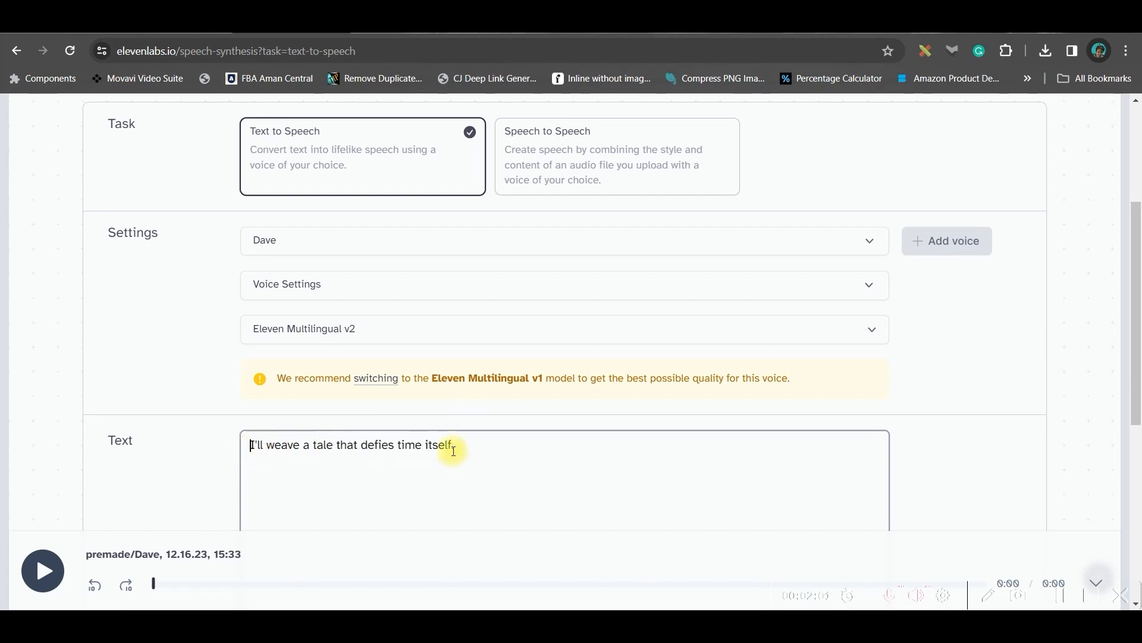
Browse the community voices in the Voice Library and the premade voices available for speech synthesis.
scroll(417, 473, up, 4)
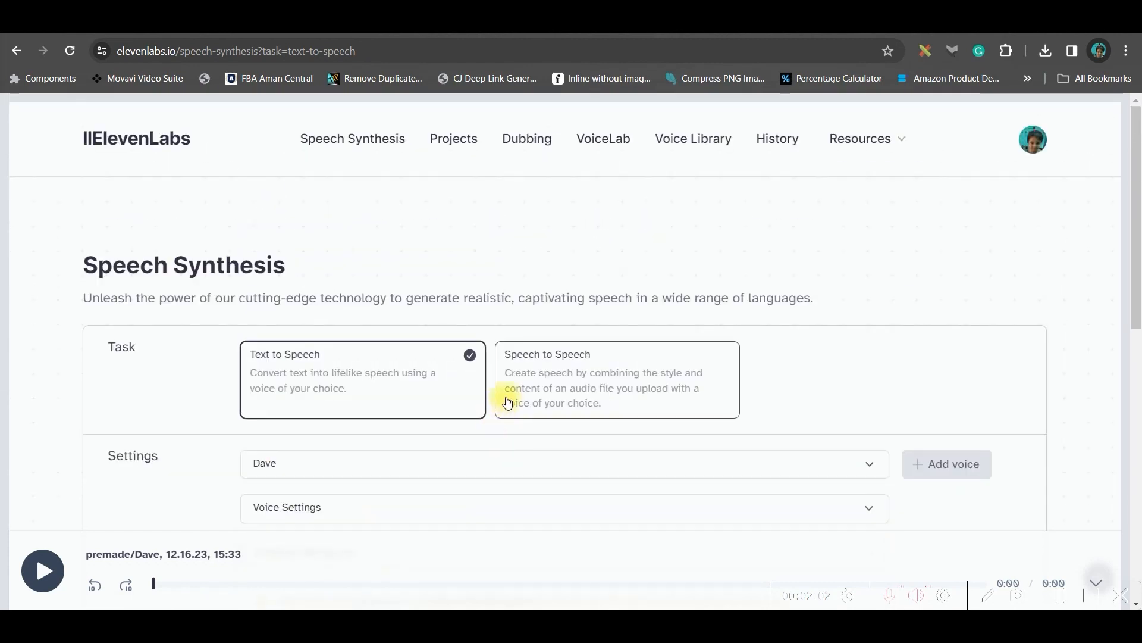
click(699, 149)
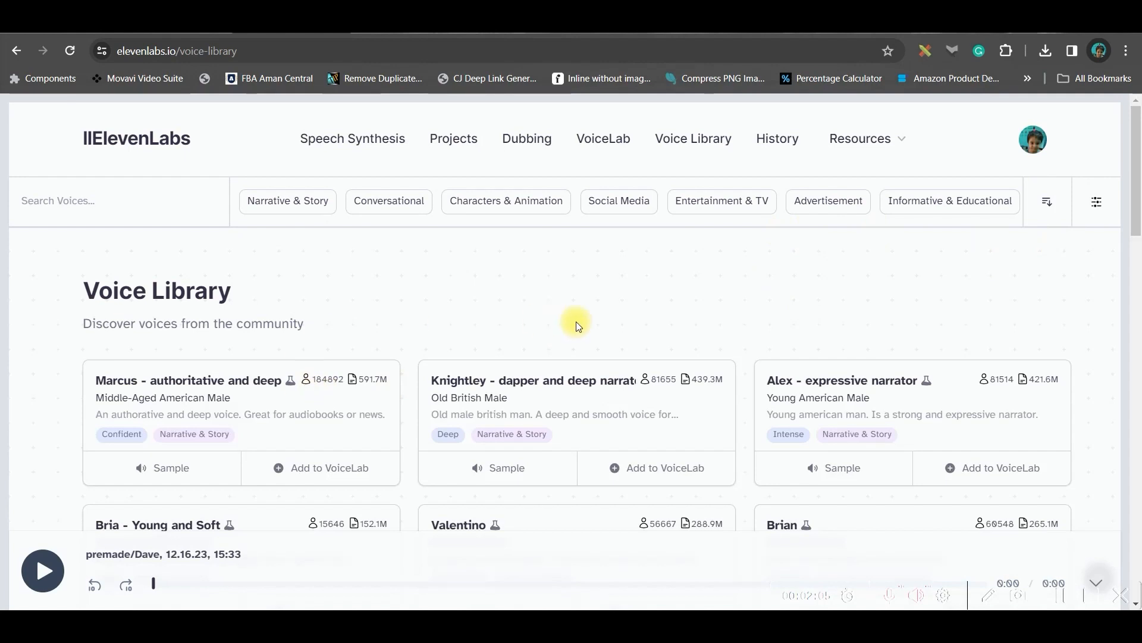
scroll(575, 323, down, 5)
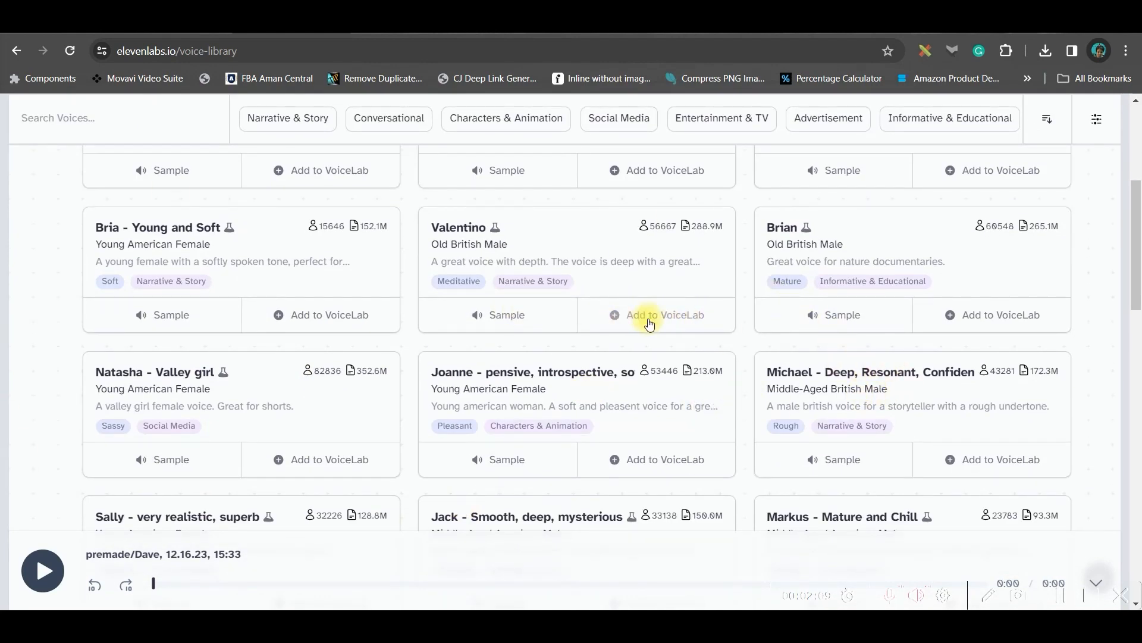
scroll(686, 324, up, 4)
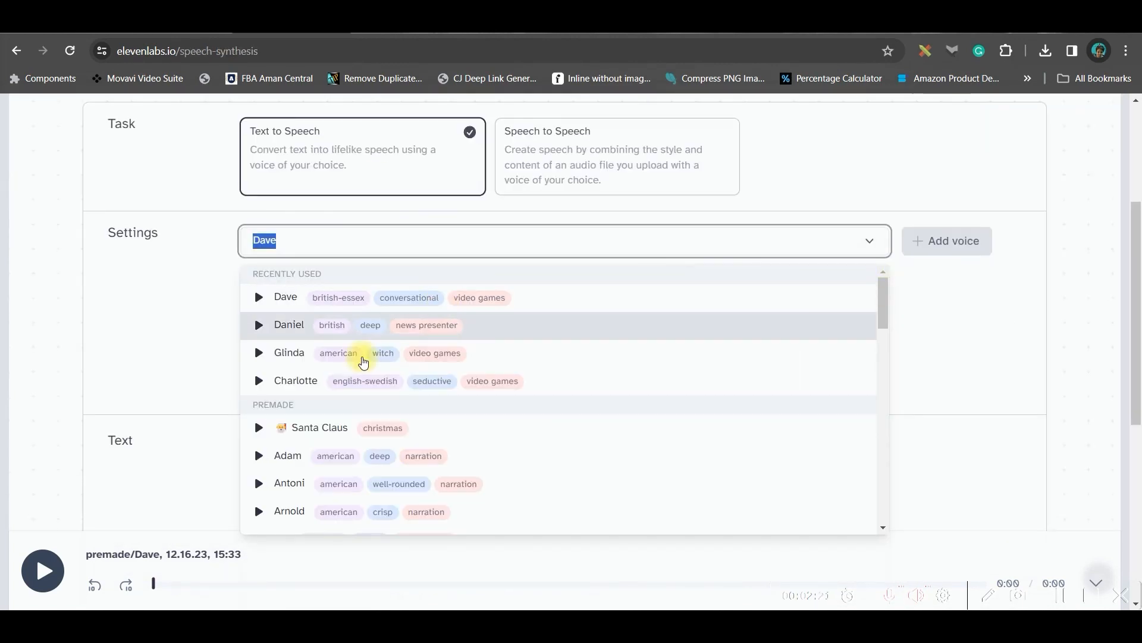
scroll(384, 345, down, 4)
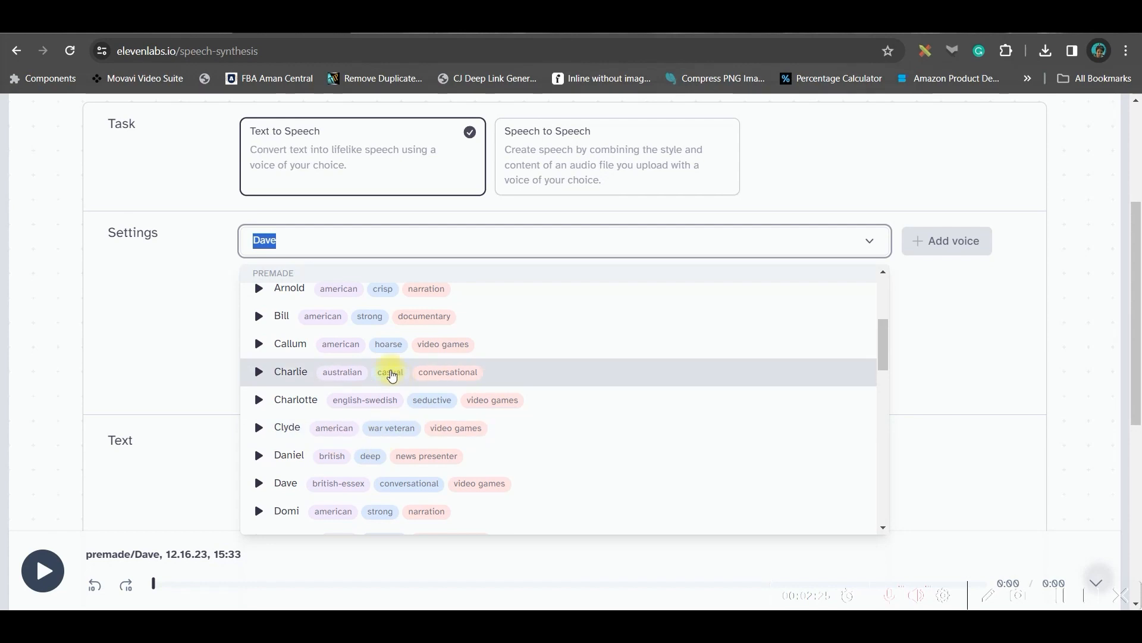
scroll(396, 375, up, 6)
click(347, 451)
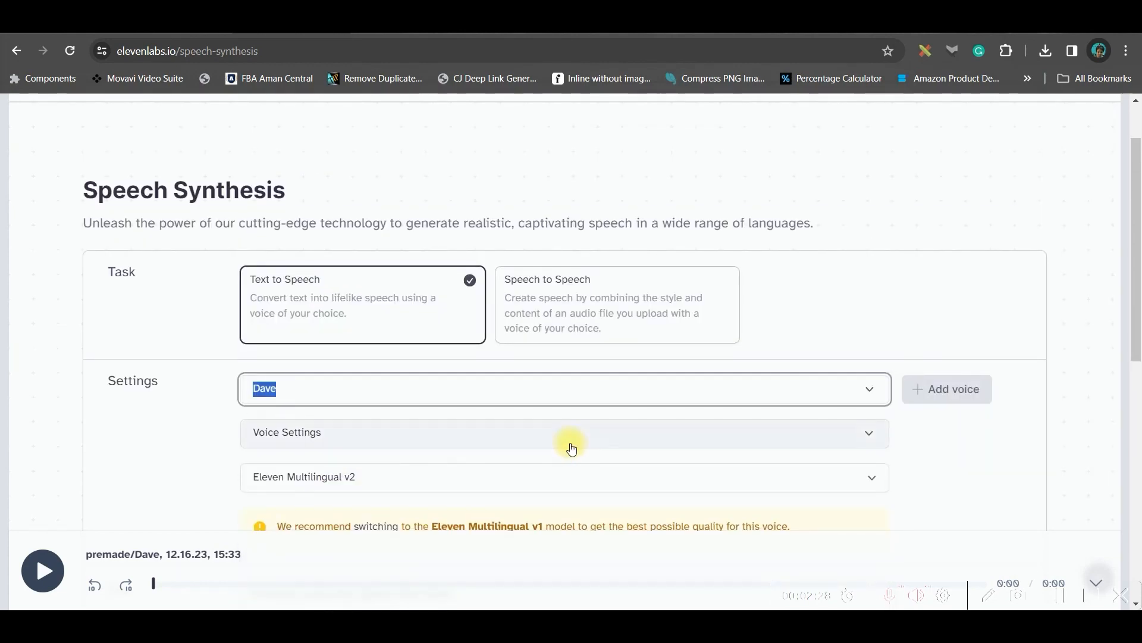
Inspect the voice settings for Dave and generate the speech from the entered dialogue line.
scroll(443, 339, down, 4)
click(381, 223)
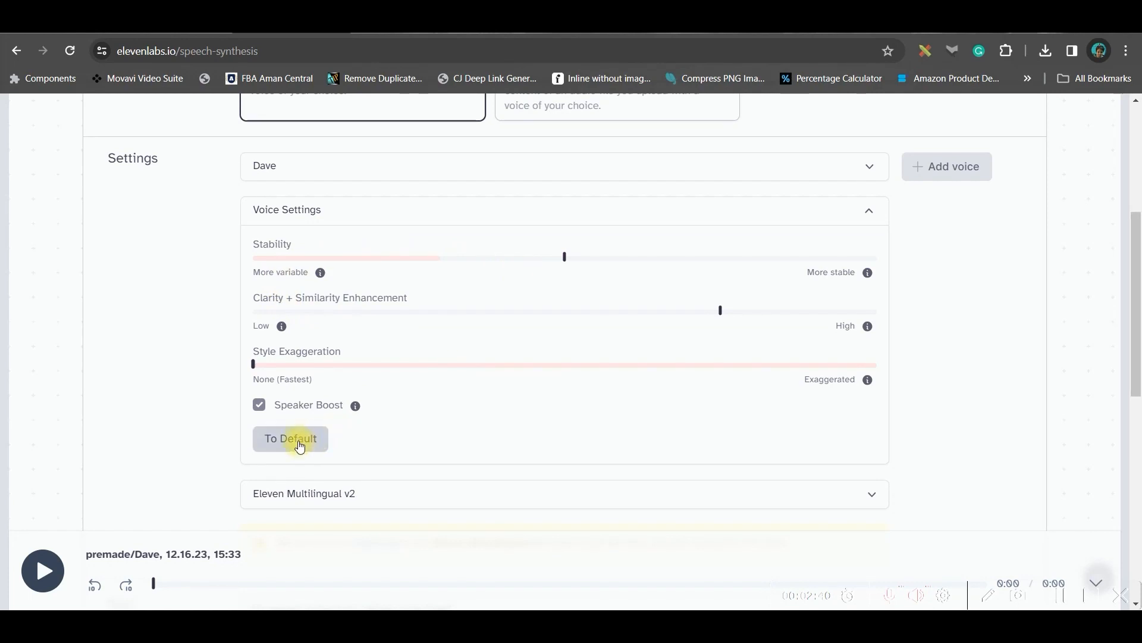
scroll(872, 365, down, 8)
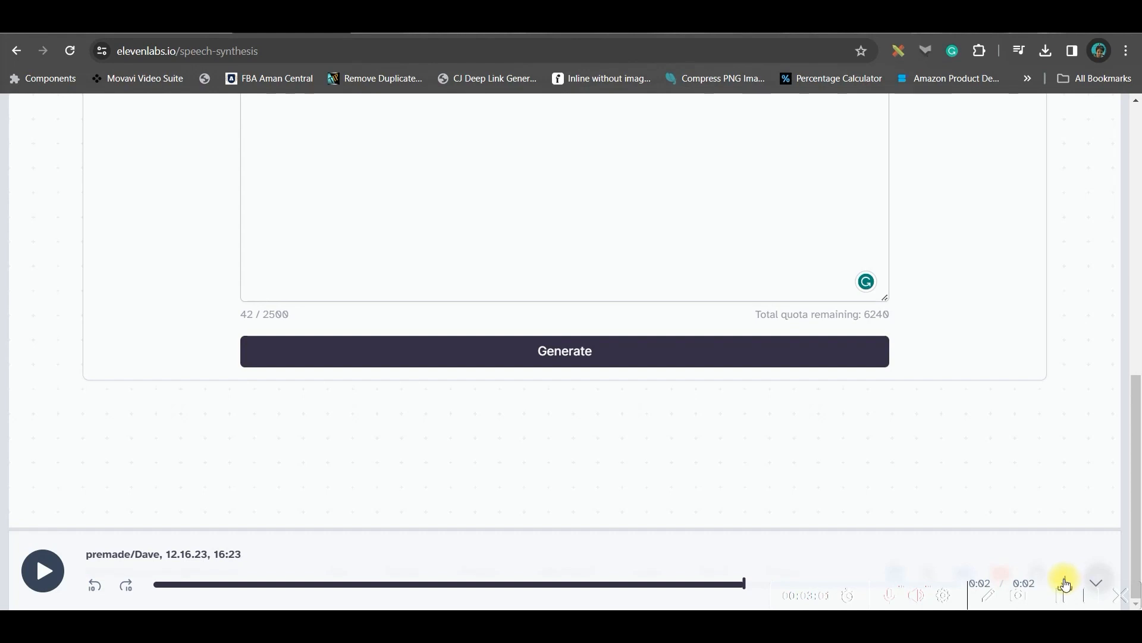
scroll(505, 334, up, 5)
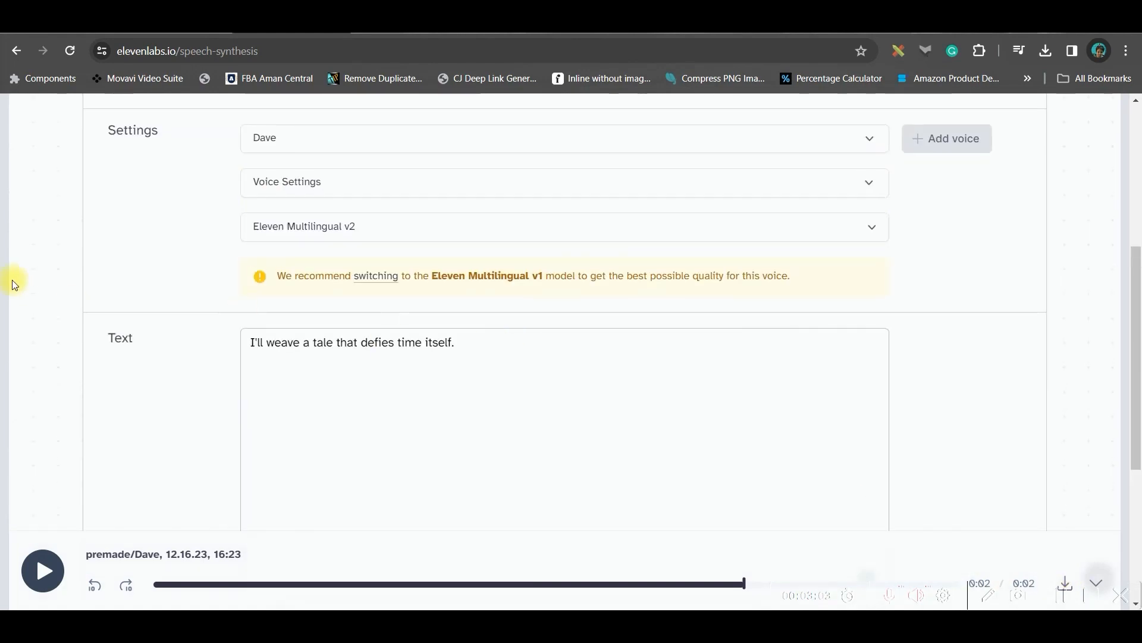
Switch to ChatGPT and review the dialogues and image prompts of the following scenes.
click(179, 33)
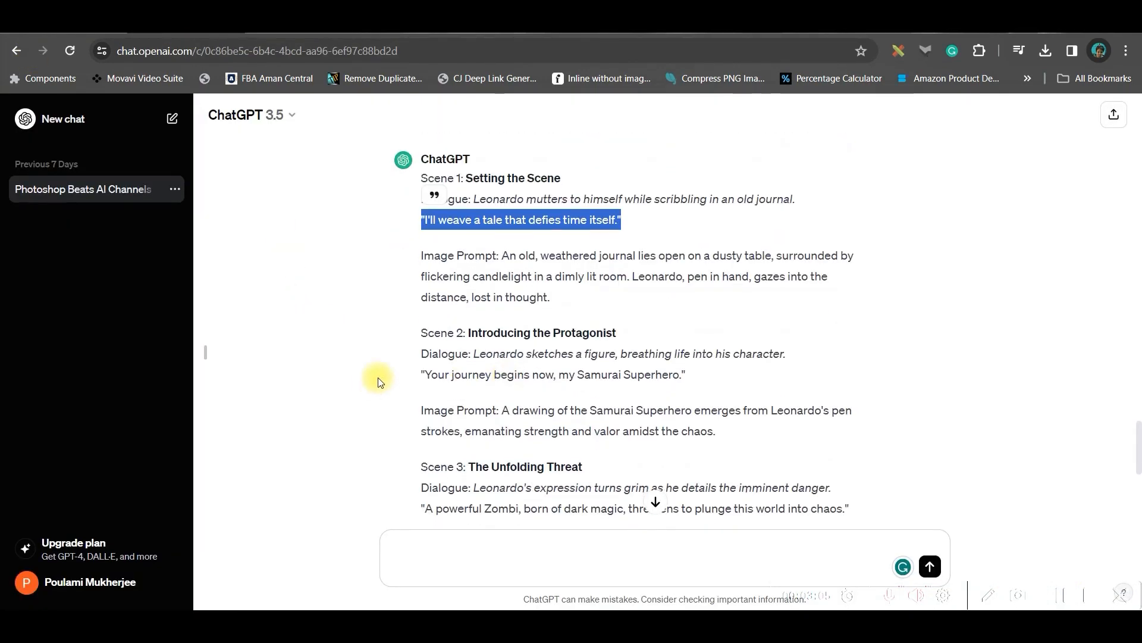
scroll(697, 389, down, 3)
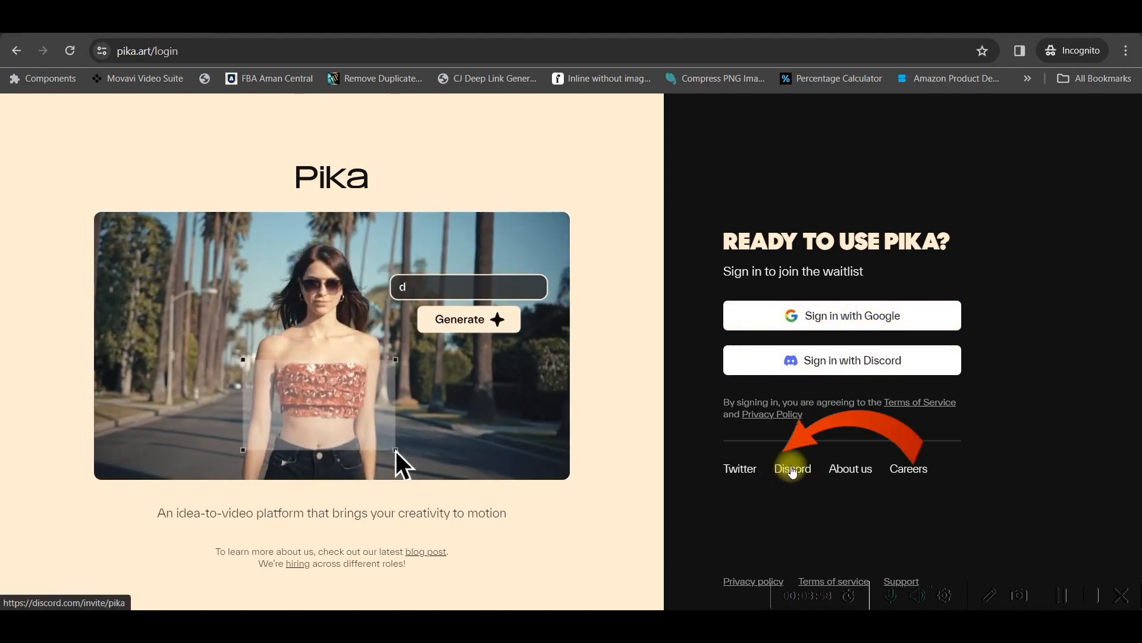
Open Pika's Discord invite from its login page and submit a display name to join the server.
click(796, 472)
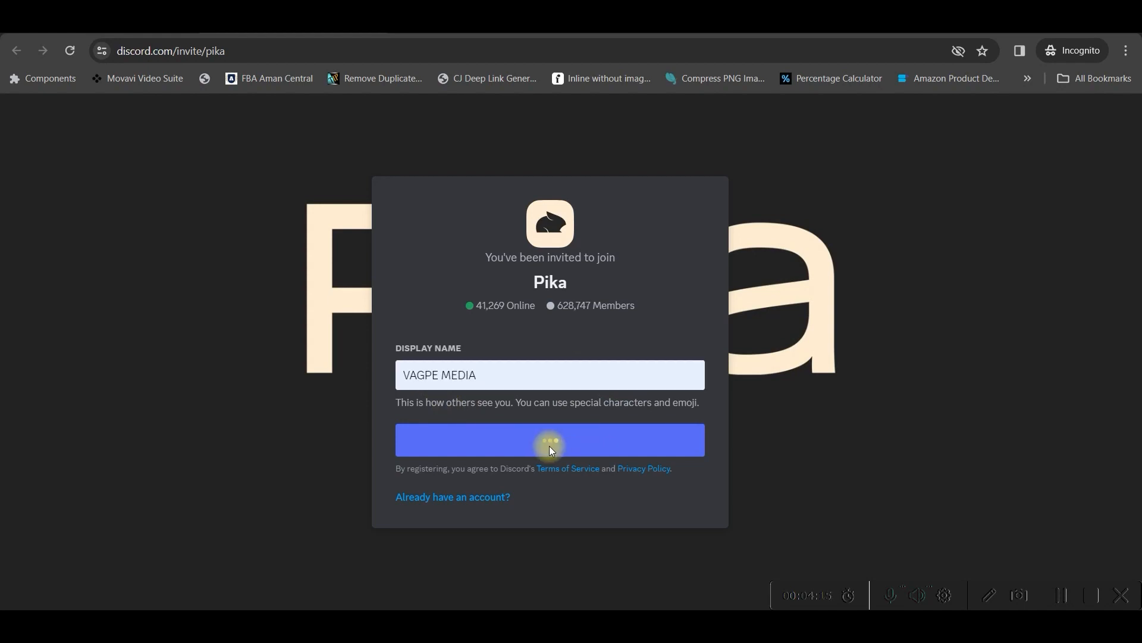
click(548, 443)
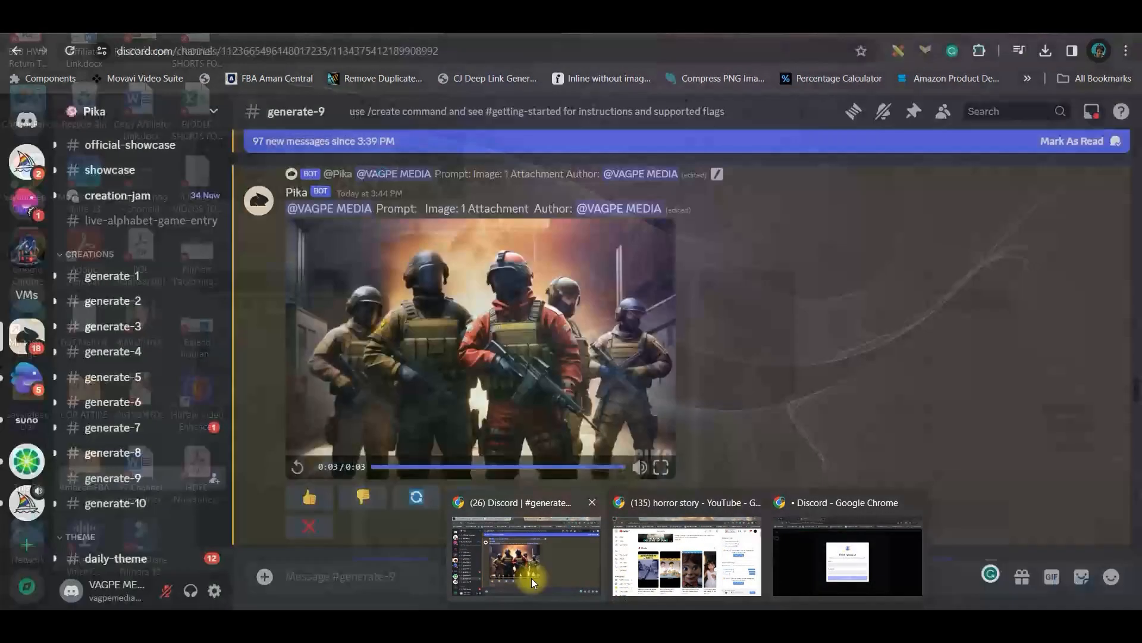
In Pika's generate-9 Discord channel, use /create with the prompt "A samurai superhero is walking towards the camera" and play the resulting video.
click(531, 577)
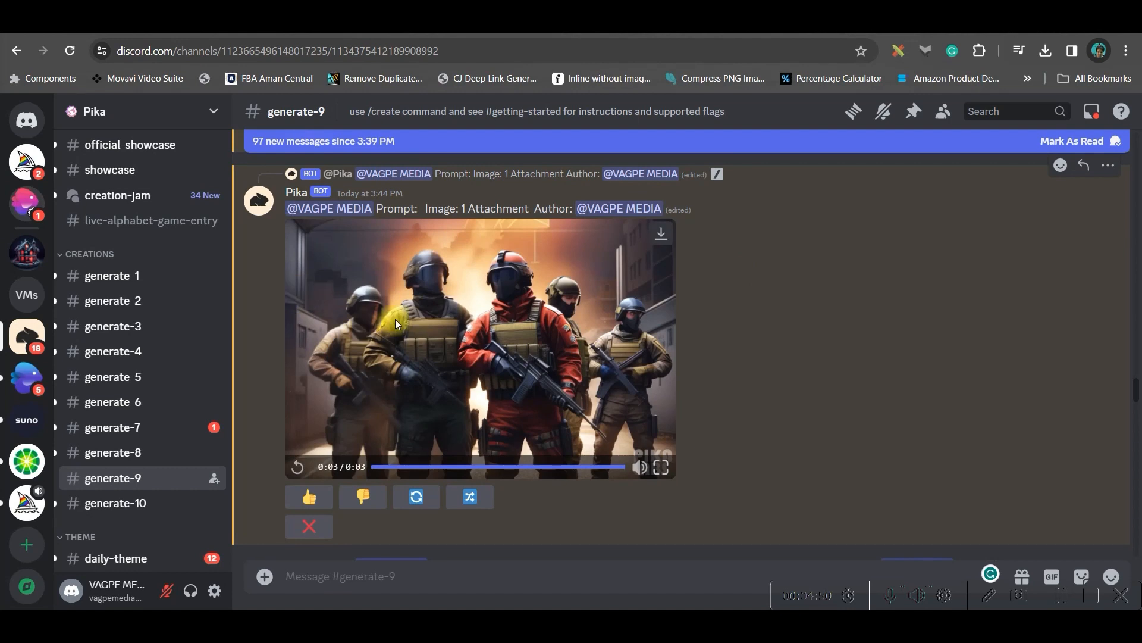
scroll(395, 319, down, 3)
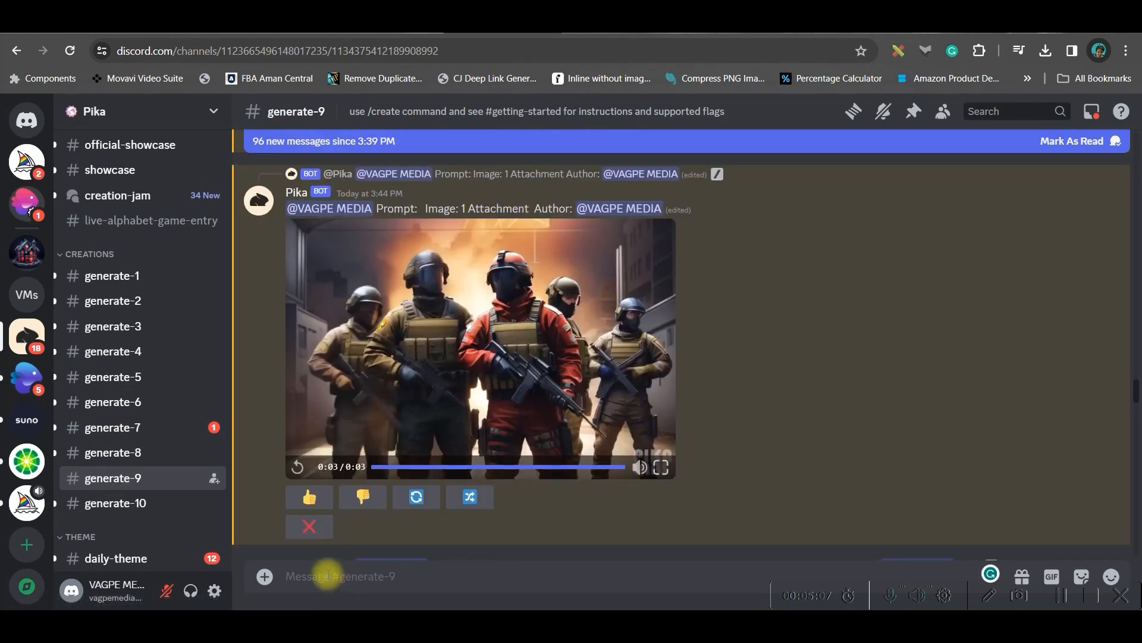
text(/)
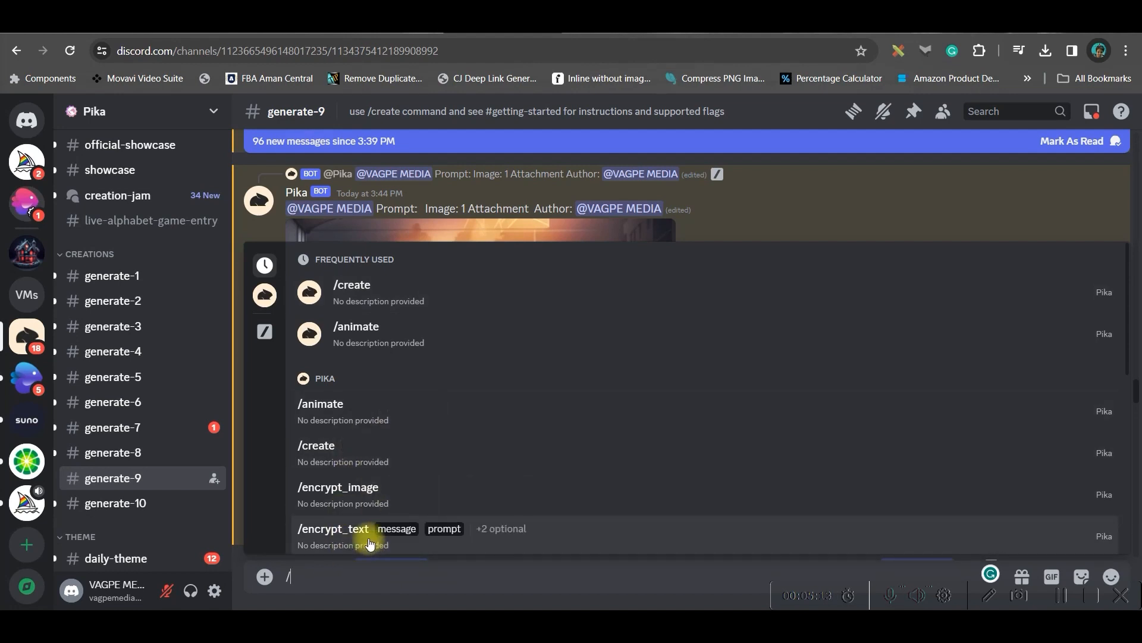
click(352, 454)
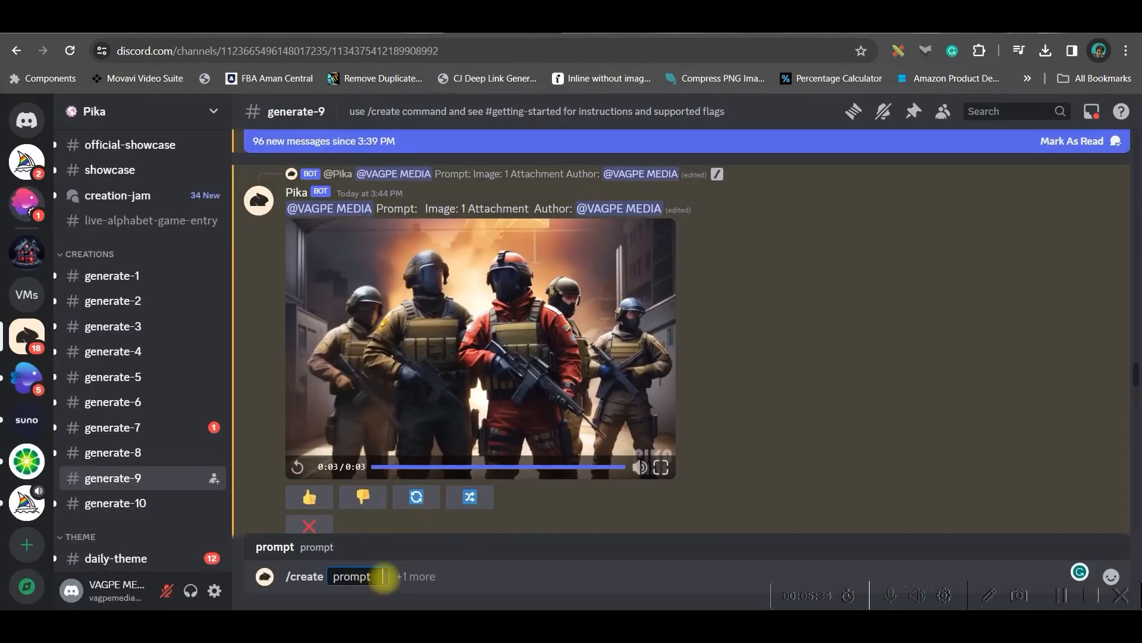
text(A samurai superhero is walking towards the camers,)
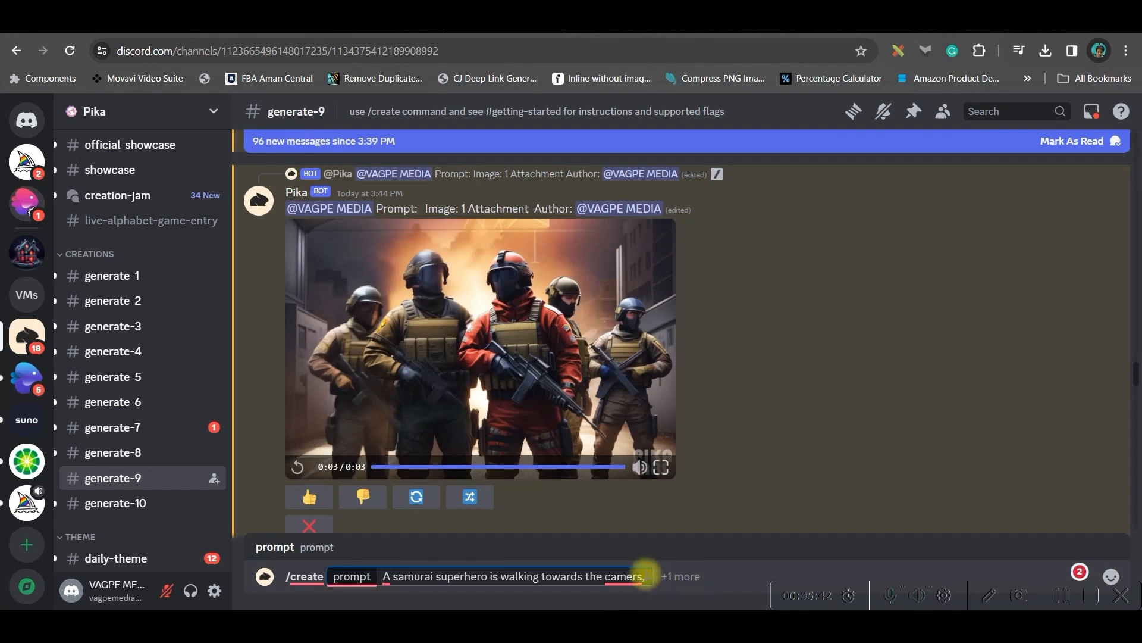
right_click(645, 574)
click(626, 449)
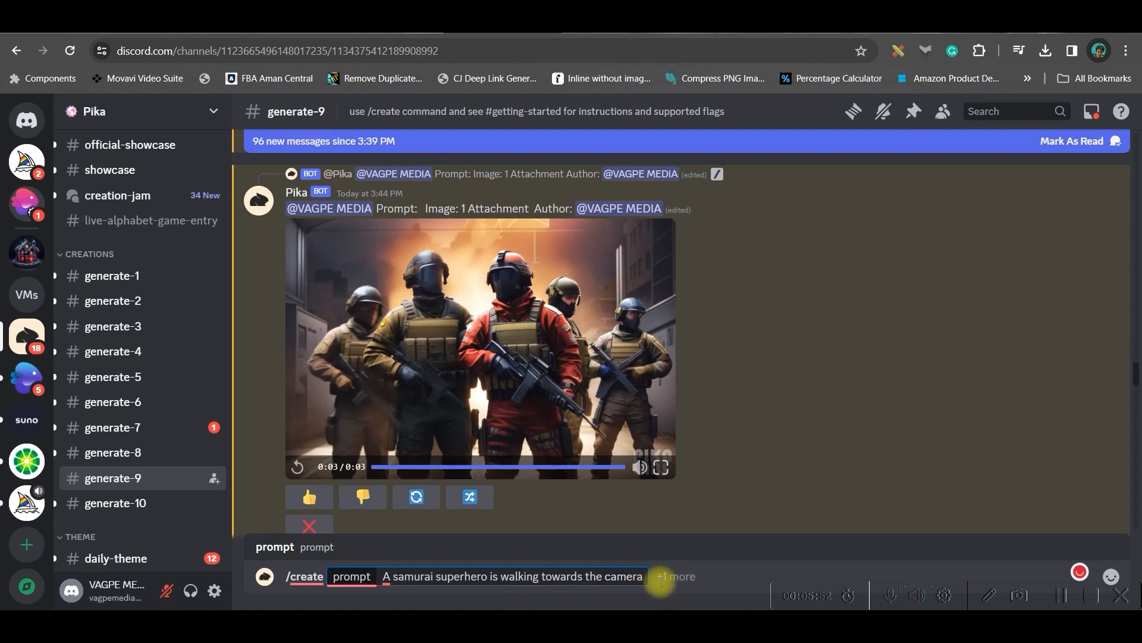
key(Return)
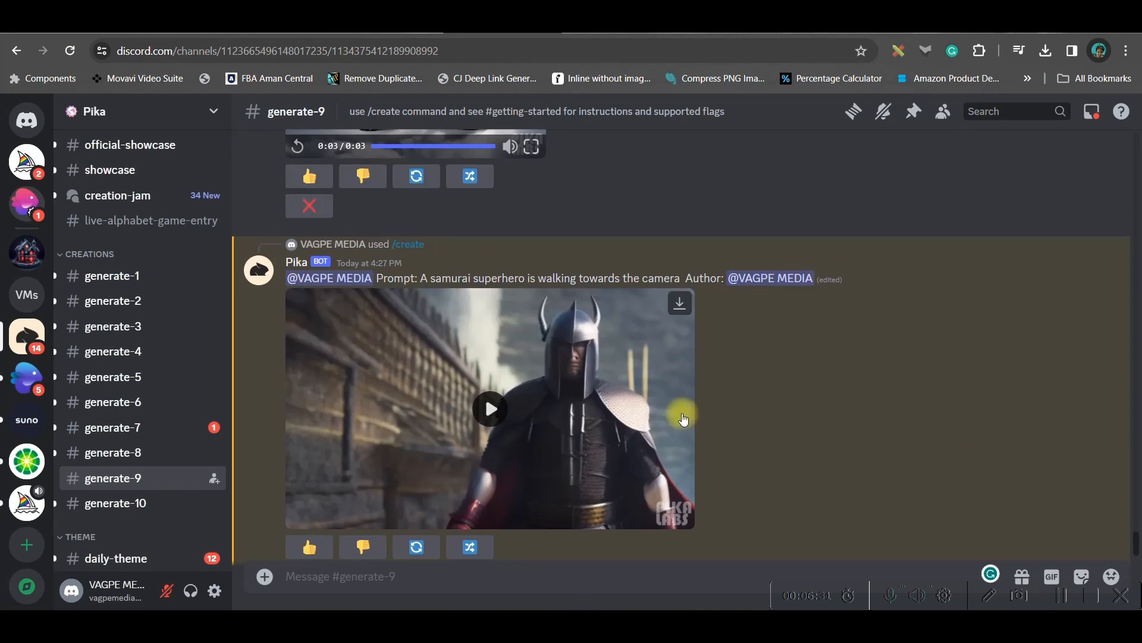
click(486, 411)
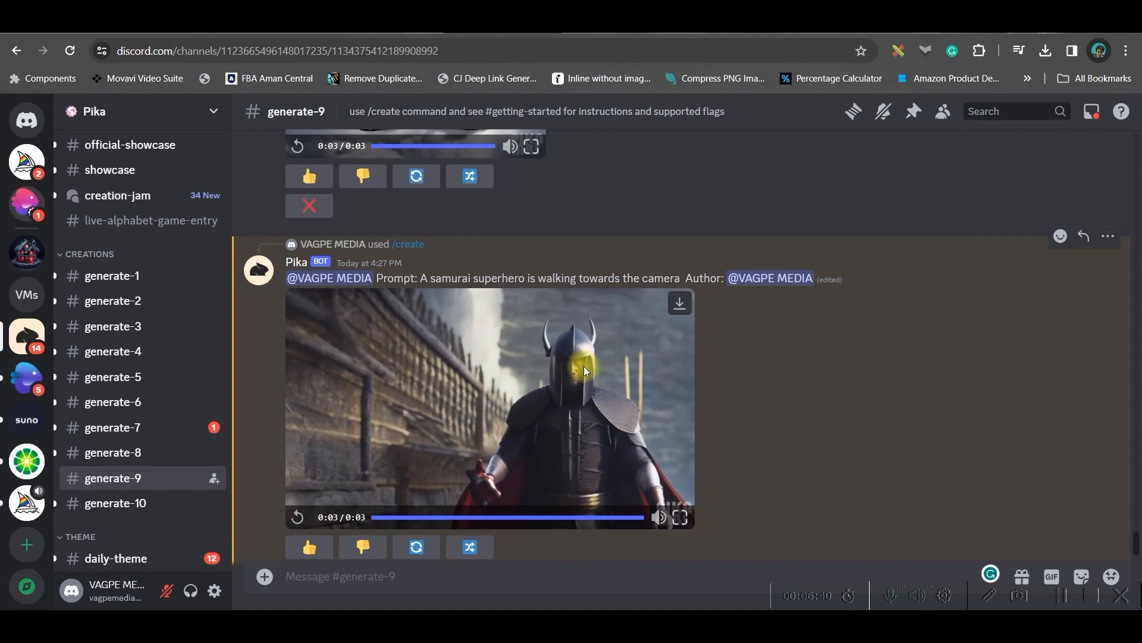
Remix the prompt with cinematic Pixar 3D style -neg "moving away from the camera, distorted face, adding limbs, waving hands" -fps 24 -gs 16 -camera zoom out.
click(470, 548)
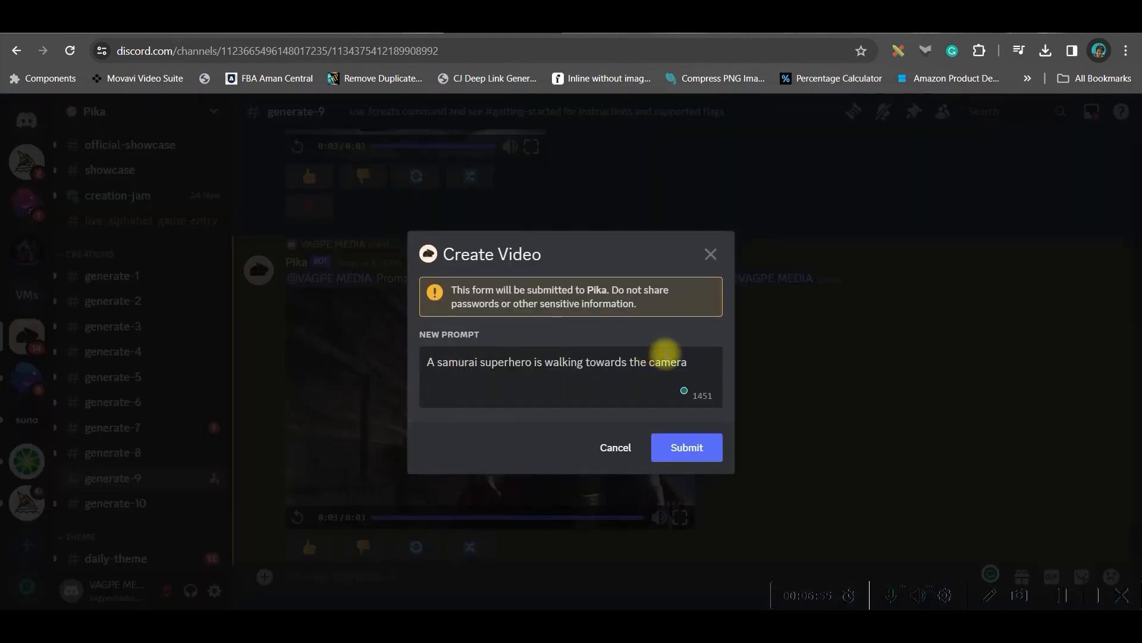
click(702, 362)
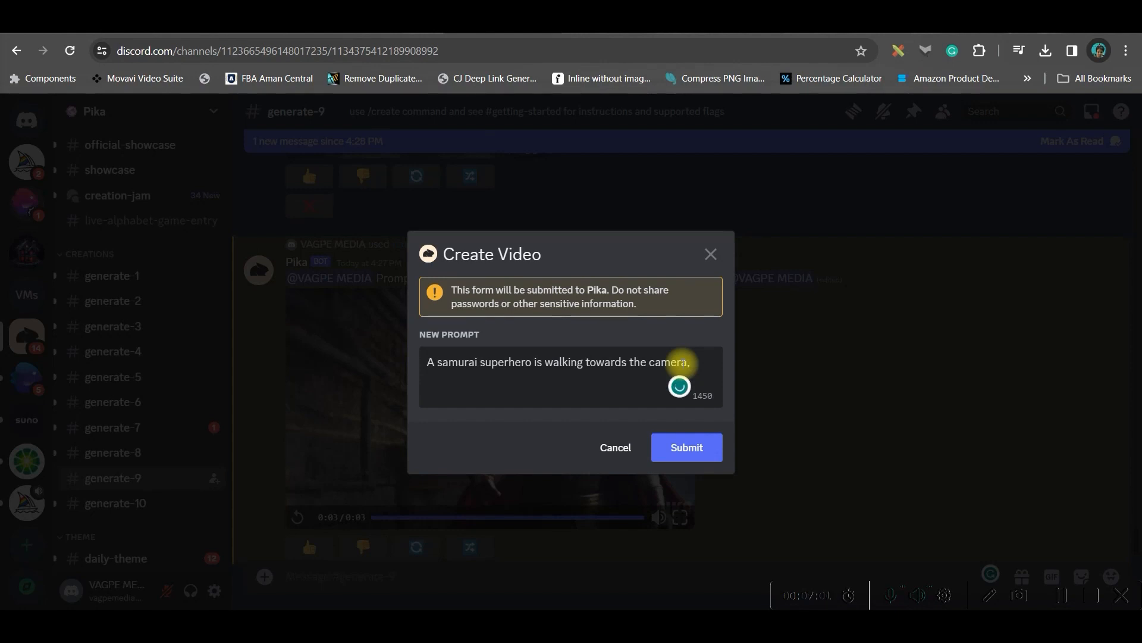
text(cinematic Pixar 3D style -neg "  -fps -gs -camera -motion -seed)
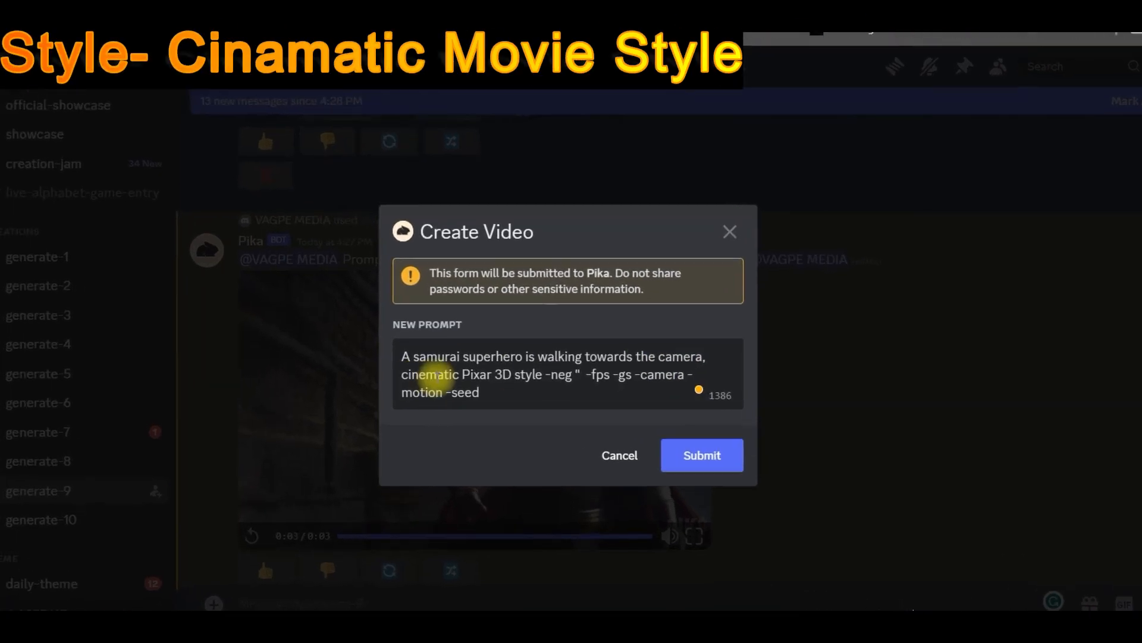
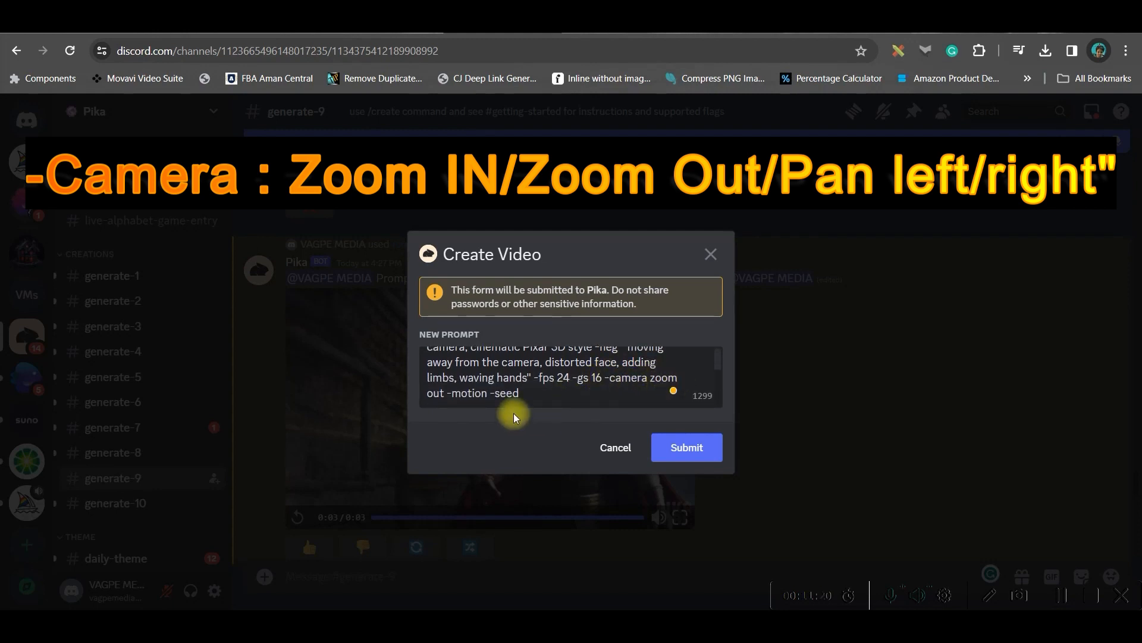
Complete the remix prompt's flags with -motion 1 and -seed1234 and submit it to Pika.
click(487, 393)
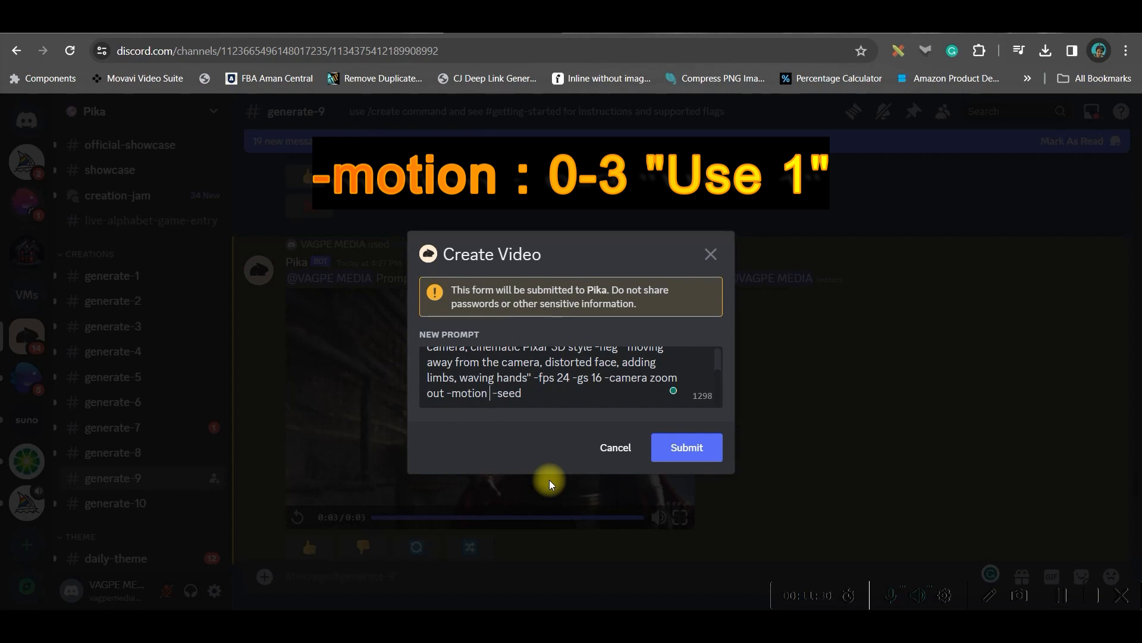
text(1)
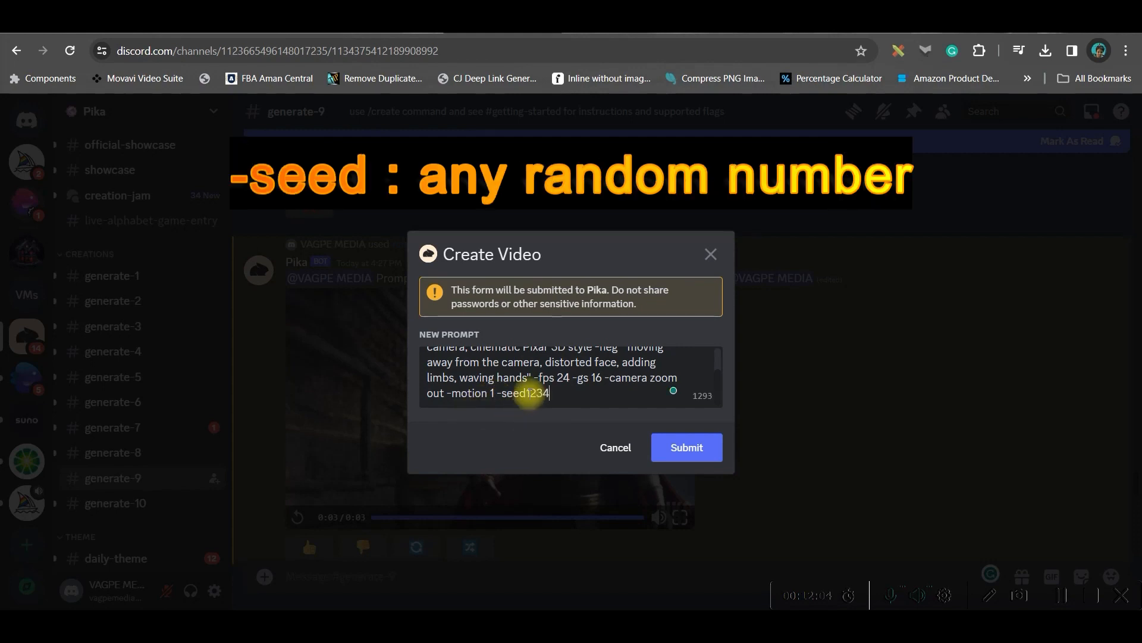
click(689, 454)
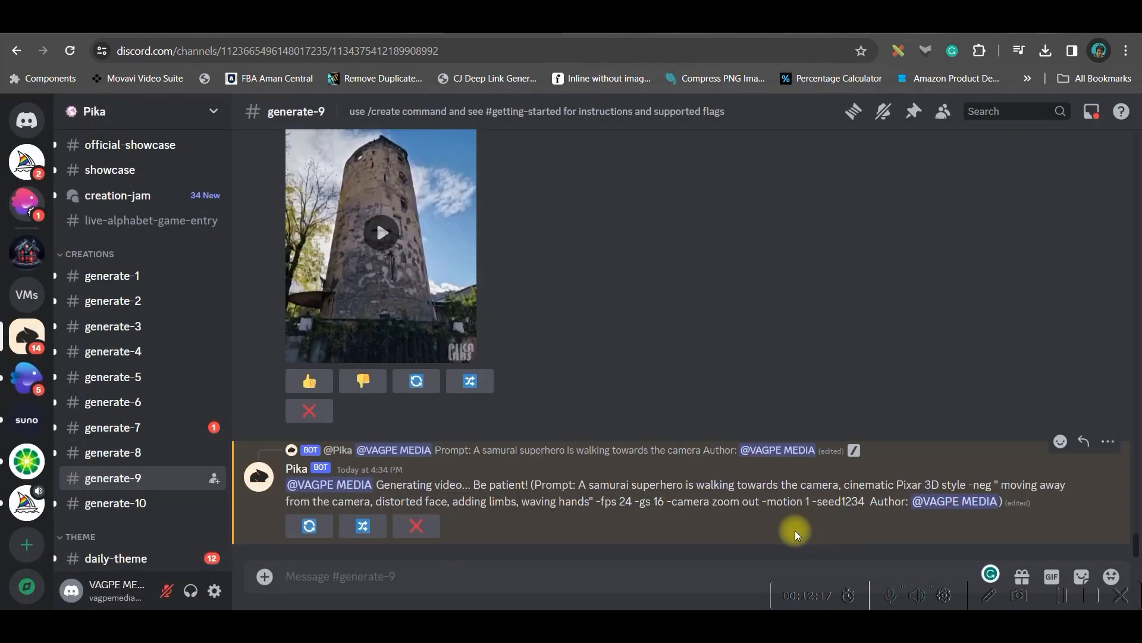
Regenerate the Pixar-style samurai video twice from the same prompt and play through the resulting clips.
click(304, 527)
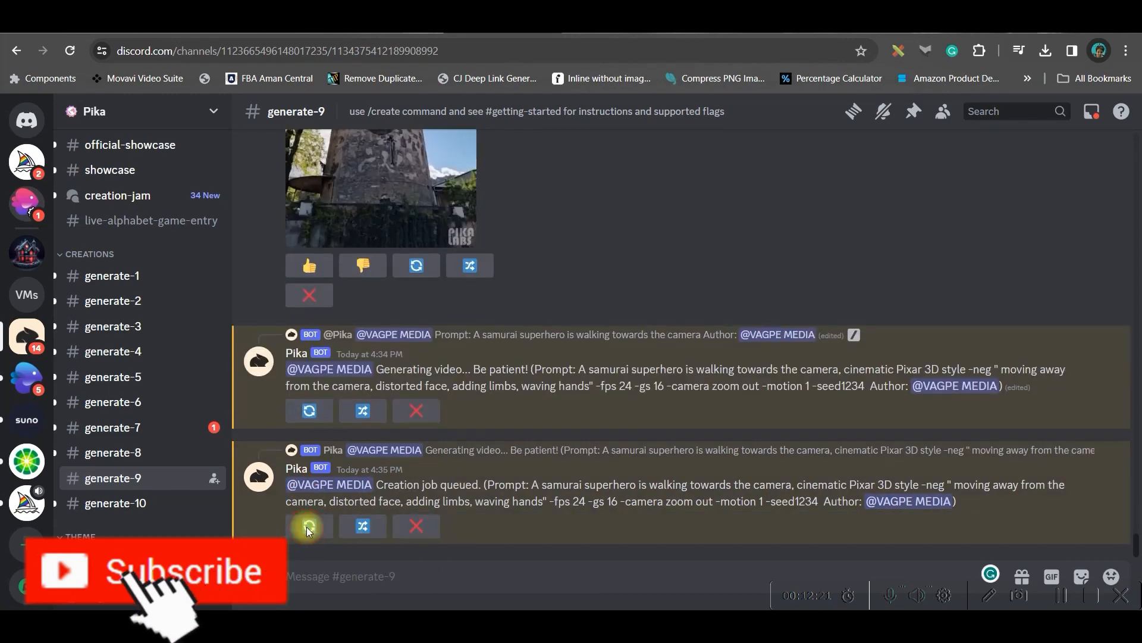
click(308, 527)
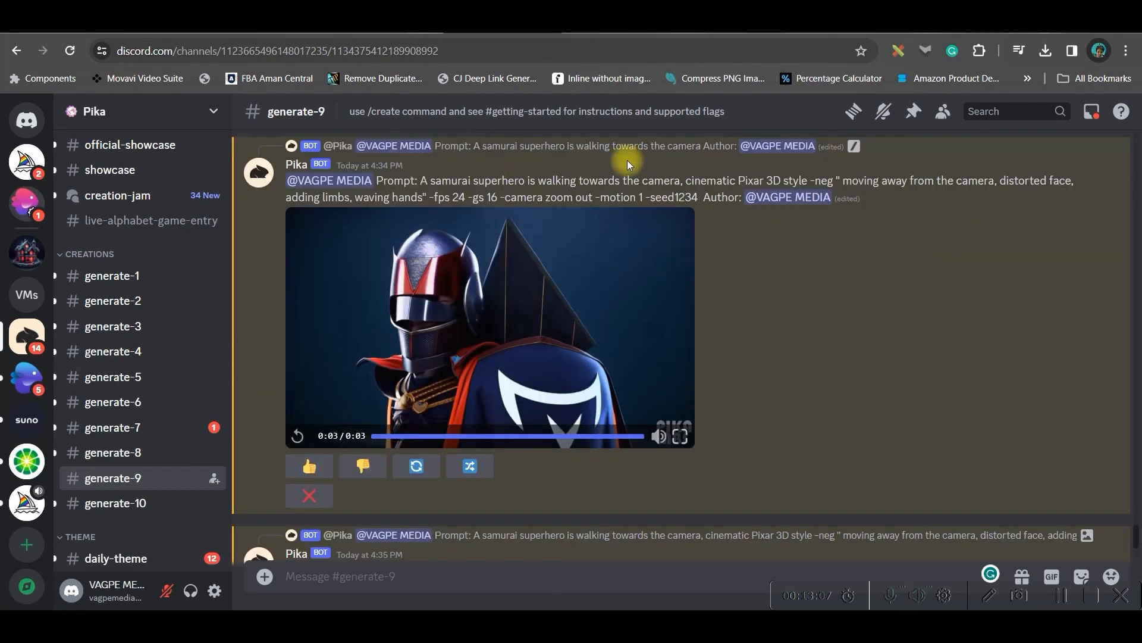
scroll(594, 336, down, 8)
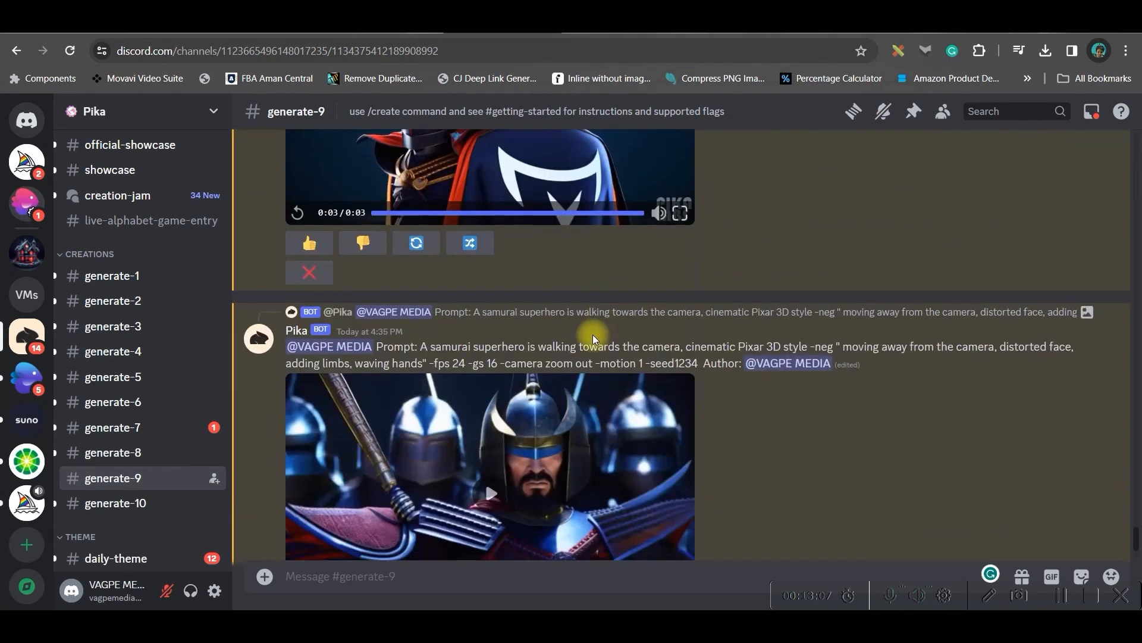
scroll(614, 375, down, 5)
click(492, 288)
scroll(669, 283, up, 1)
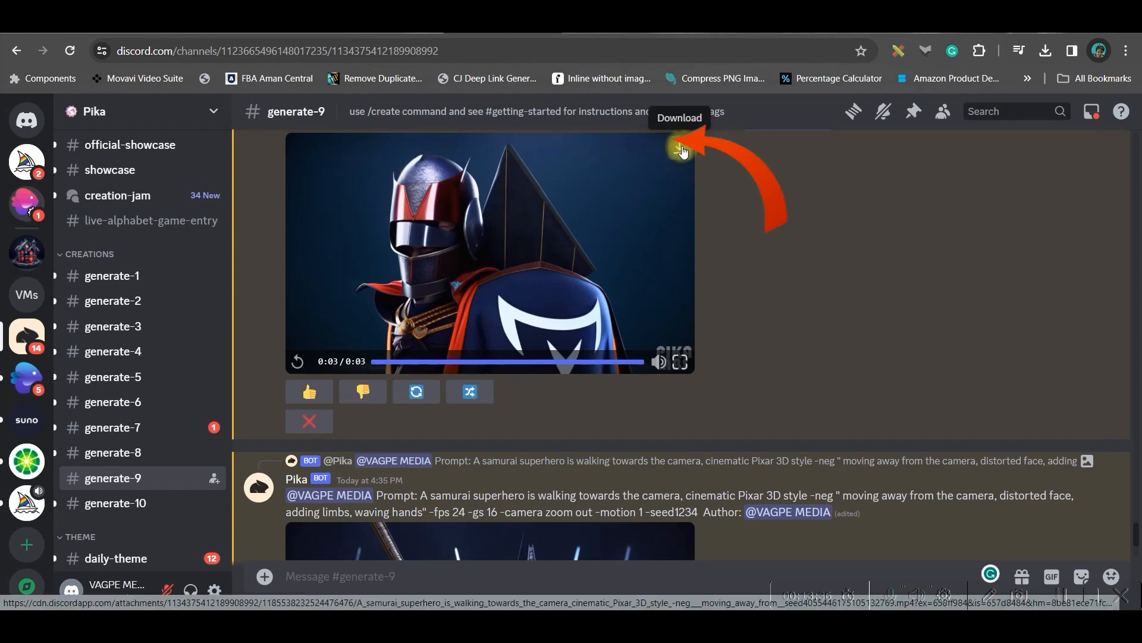
scroll(690, 298, down, 3)
scroll(688, 387, down, 3)
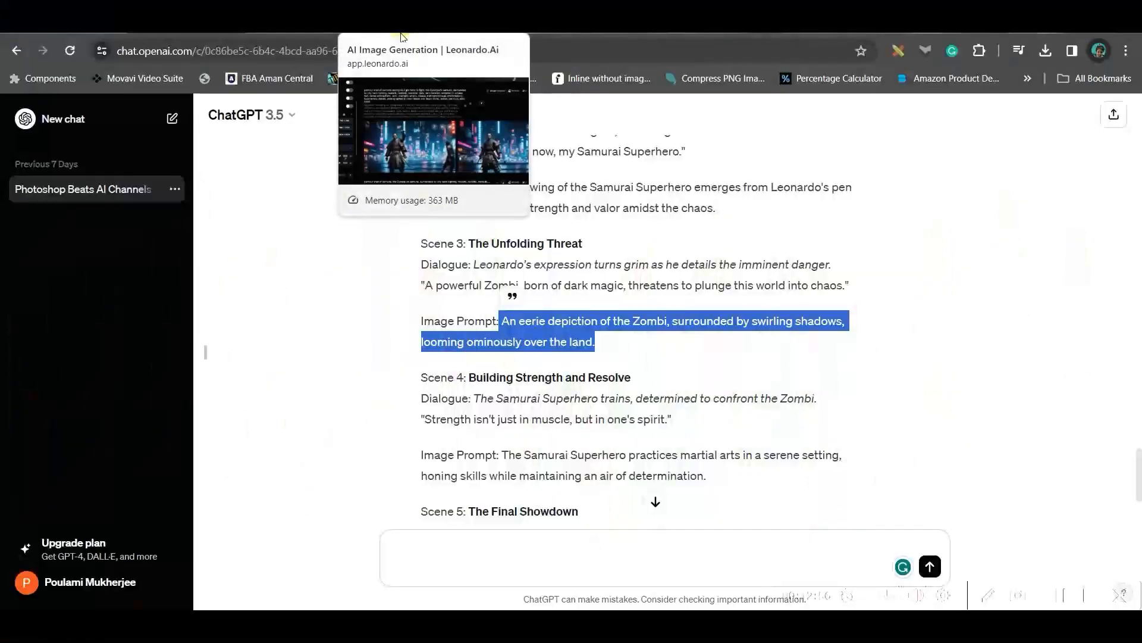
Switch to Leonardo.Ai, look over its home page and open the Image Generation tool.
click(395, 34)
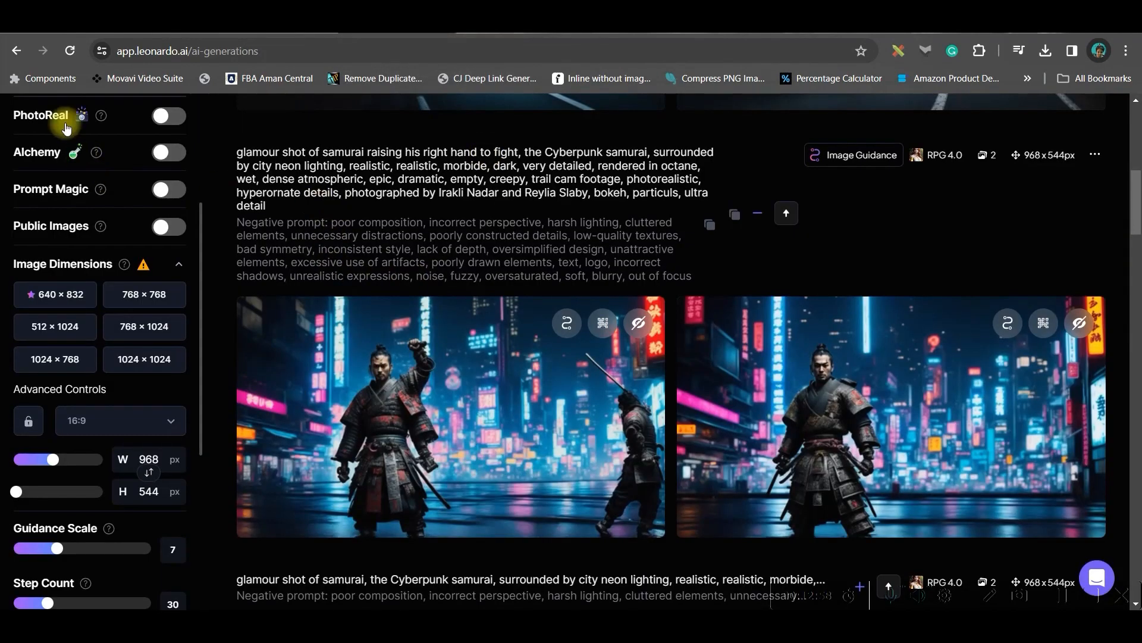
scroll(95, 238, up, 4)
click(105, 139)
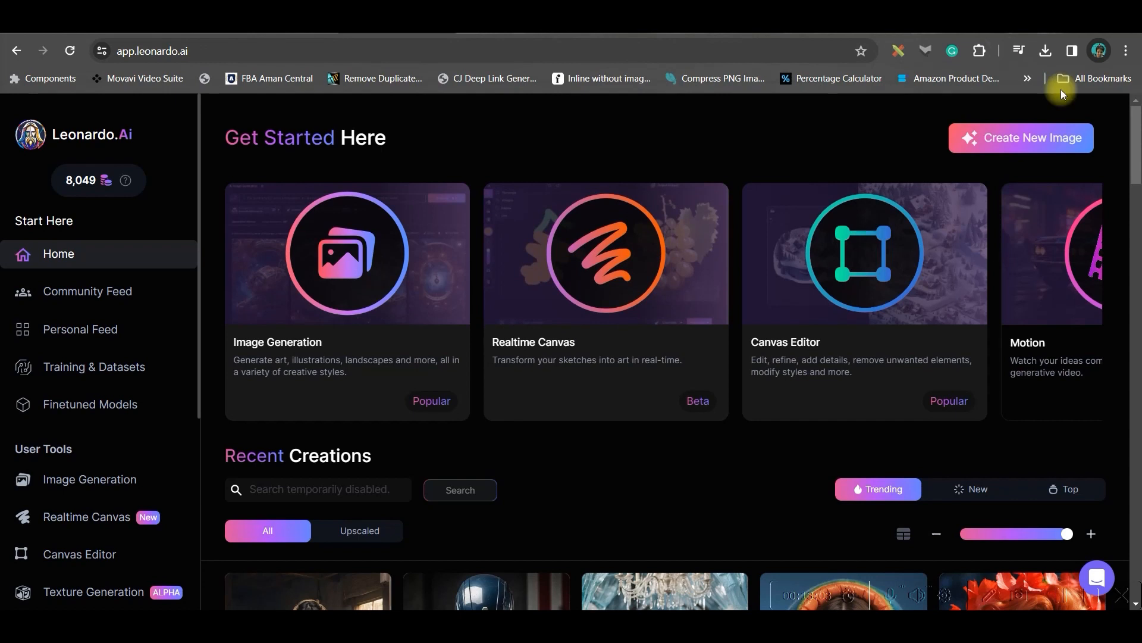
scroll(94, 517, down, 5)
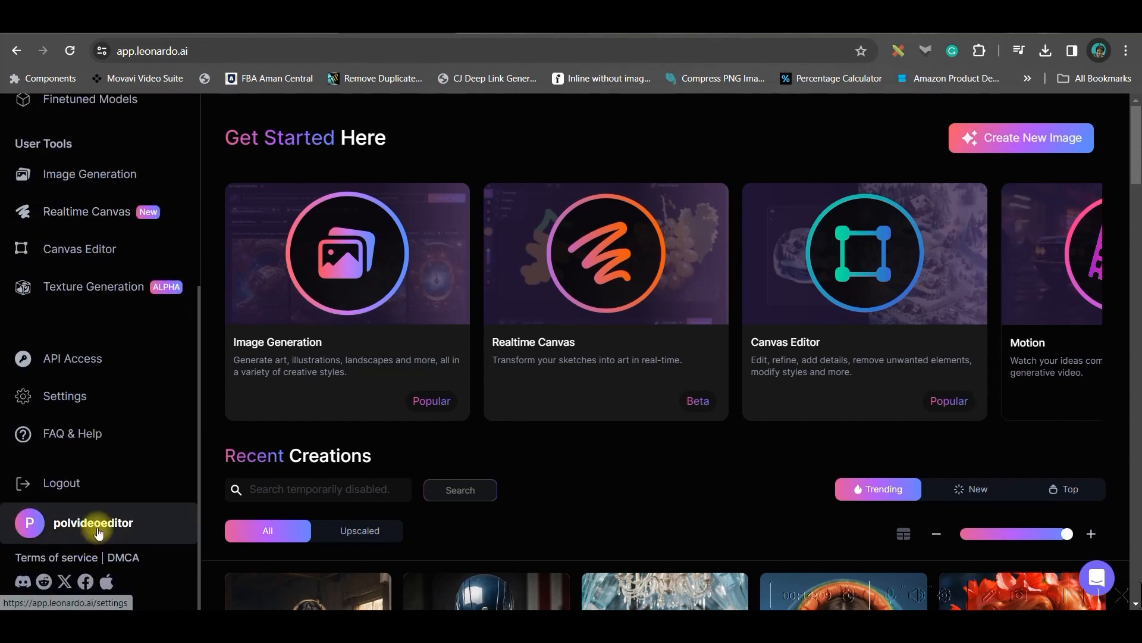
scroll(101, 476, up, 5)
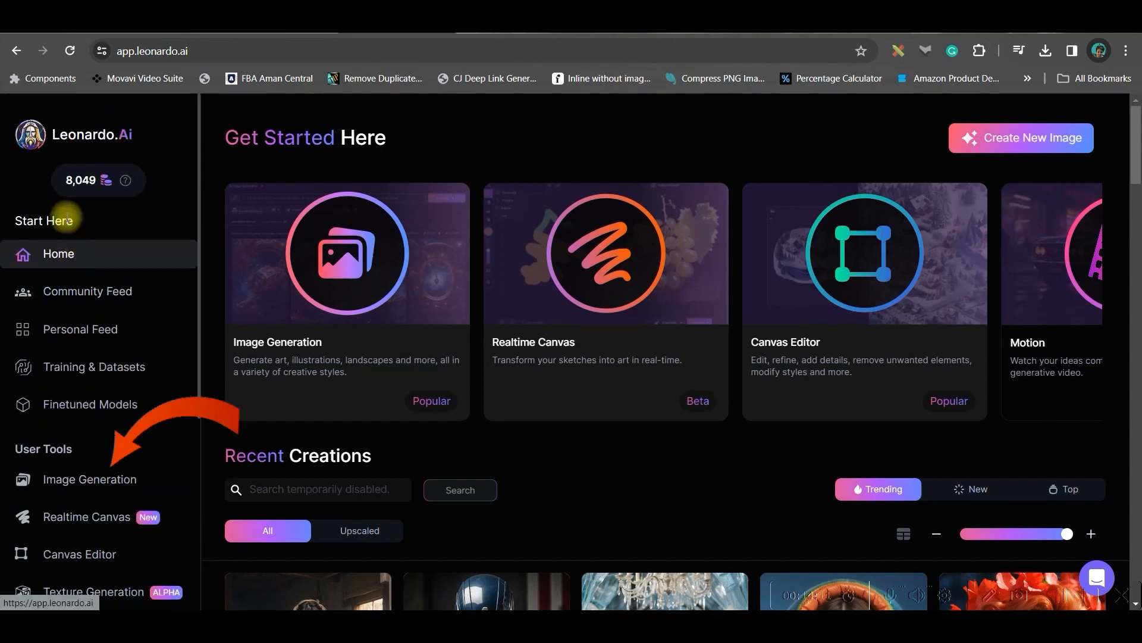
click(109, 490)
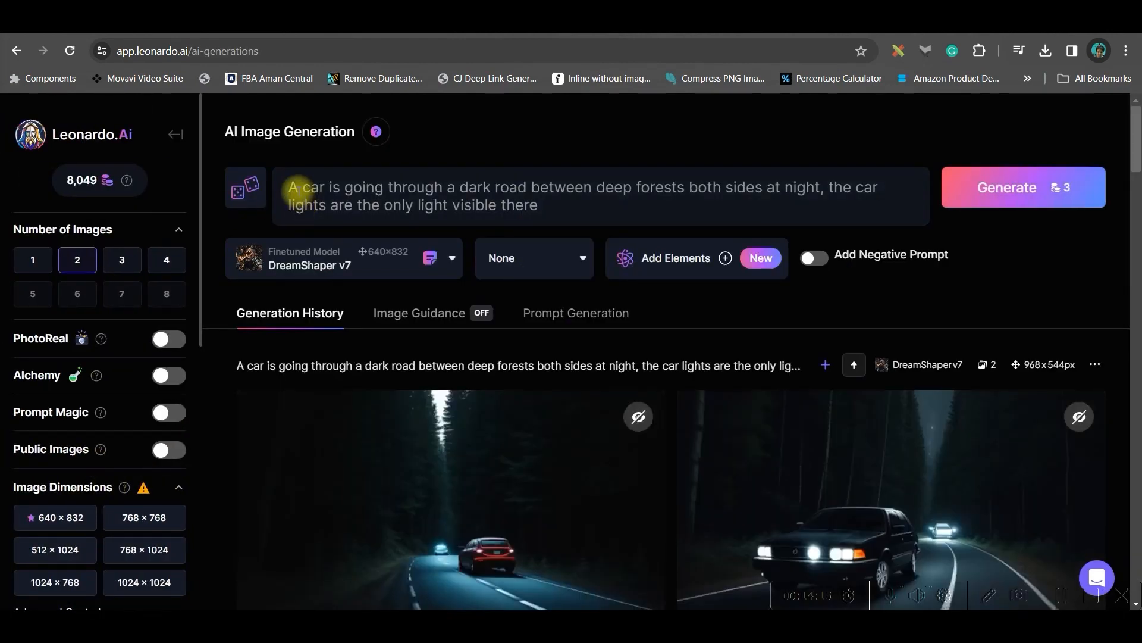
Replace the prompt with "An eerie depiction of the Zombi, surrounded by swirling shadows, looming ominously over the land." and choose the DreamShaper v7 model.
drag(292, 187, 535, 204)
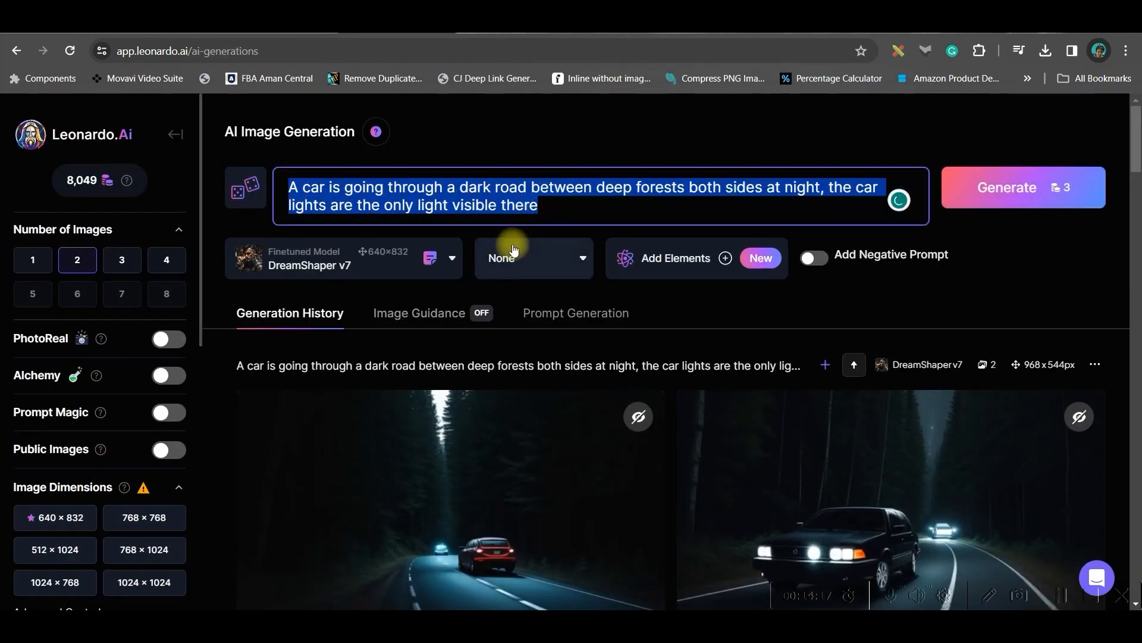
text(An eerie depiction of the Zombi, surrounded by swirling shadows, looming ominously over the land.)
click(452, 258)
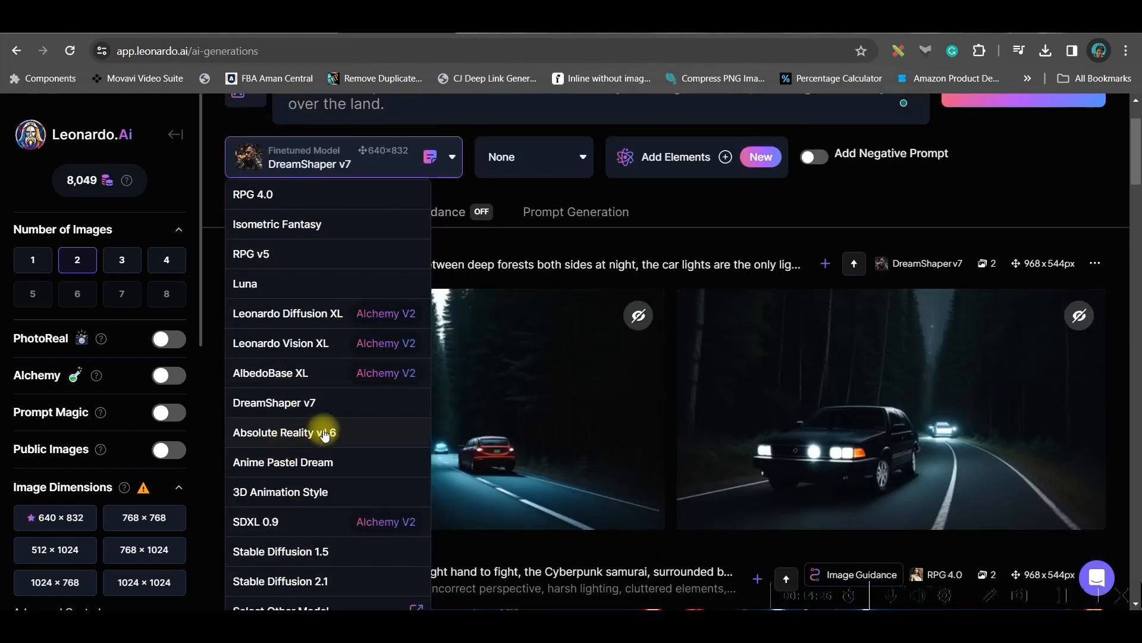
click(343, 407)
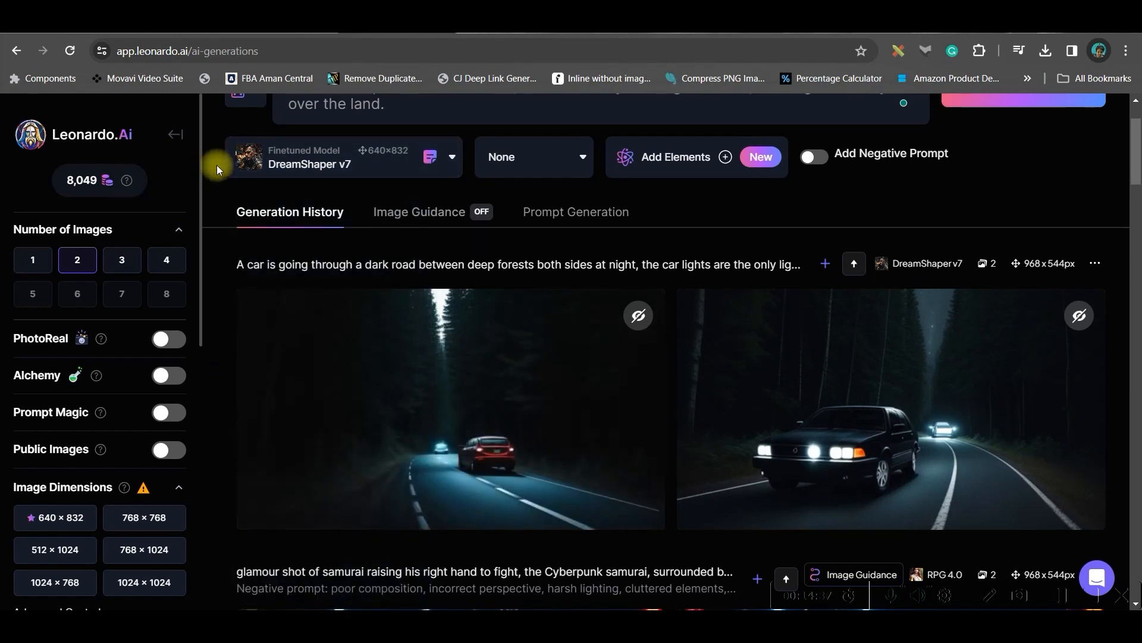
Set the image aspect ratio to 16:9 and generate the Zombi images.
scroll(212, 166, down, 2)
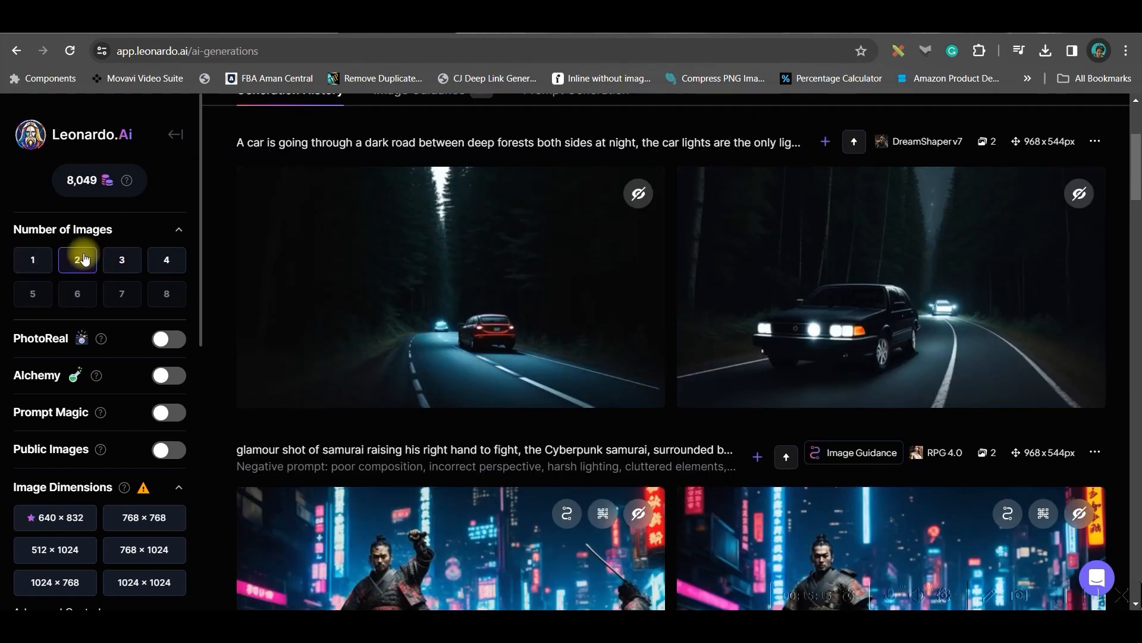
scroll(173, 369, down, 5)
click(145, 342)
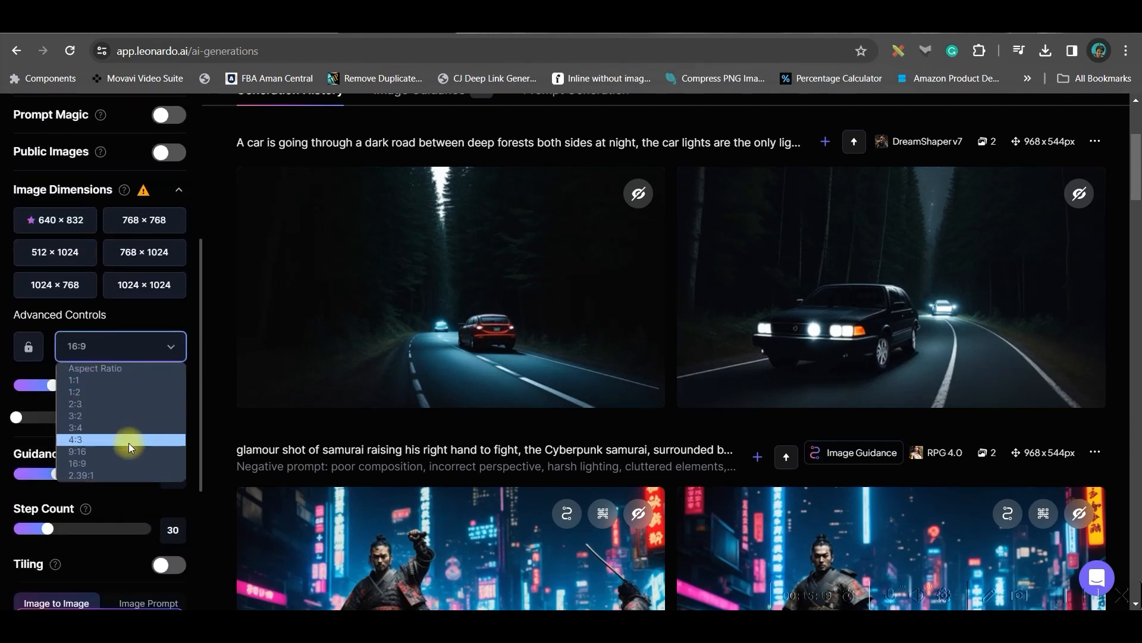
click(122, 463)
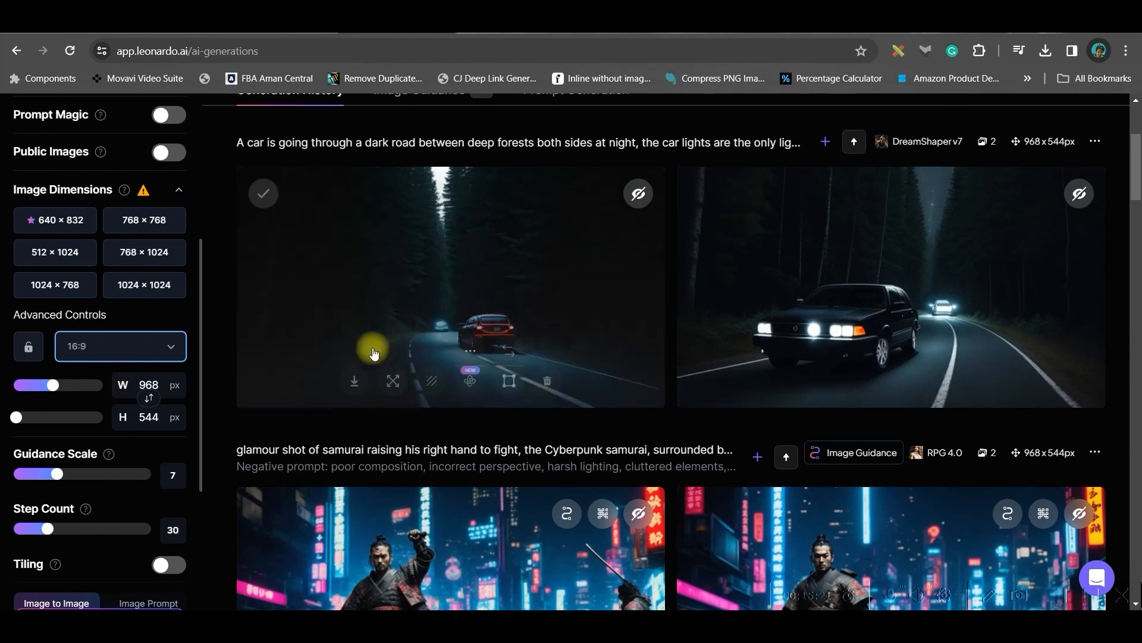
scroll(421, 334, up, 4)
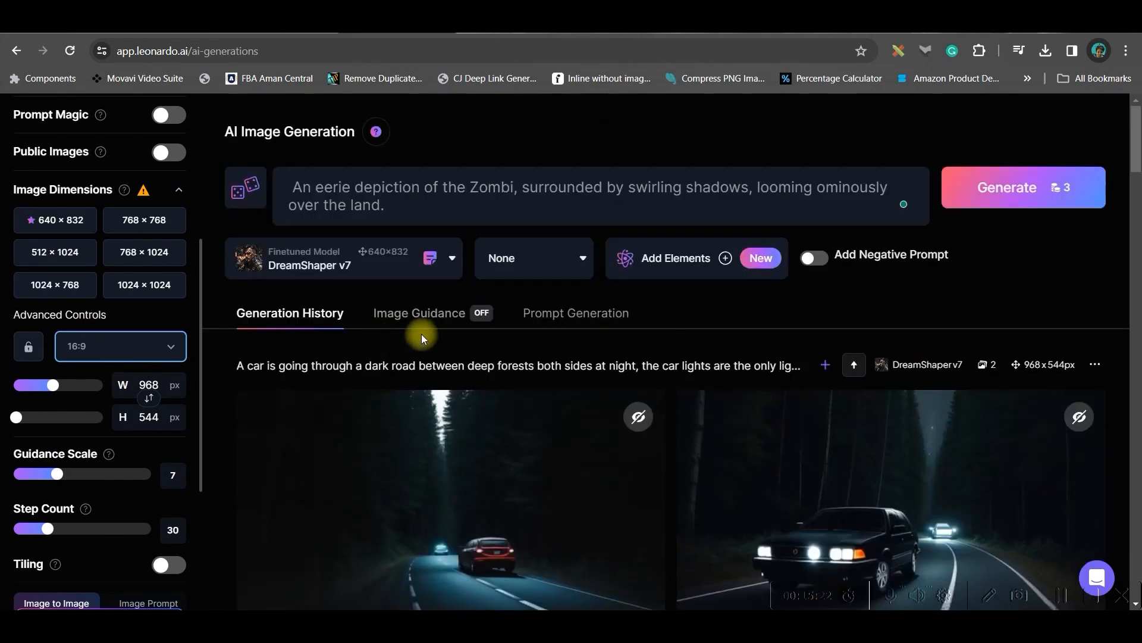
click(979, 203)
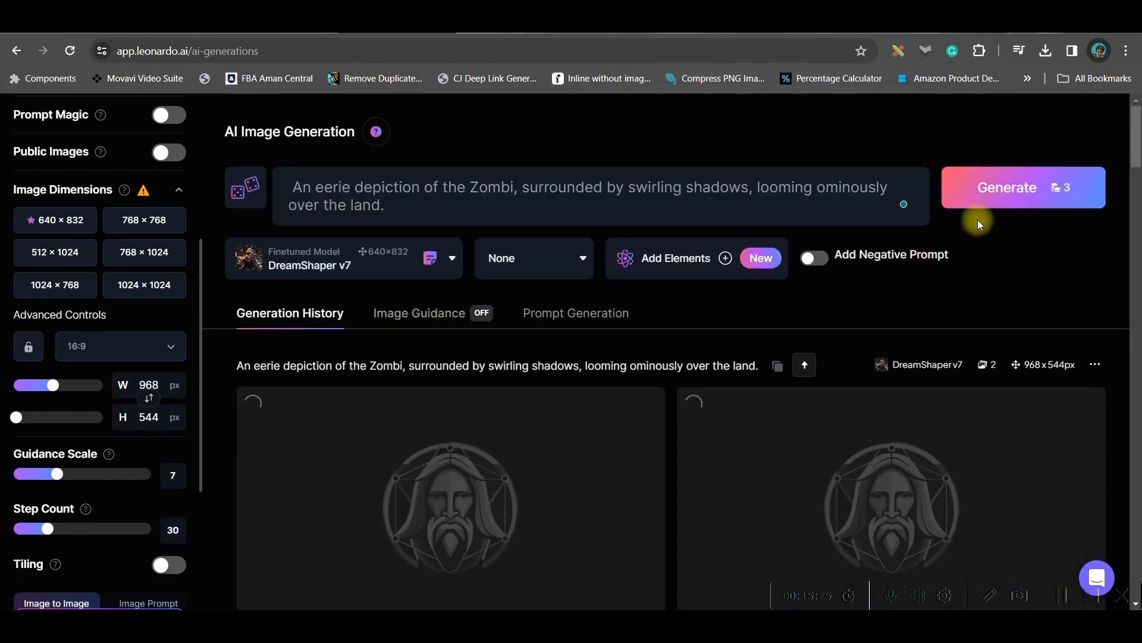
Review the generated Zombi images and the earlier cyberpunk samurai images in the generation history.
scroll(486, 446, down, 1)
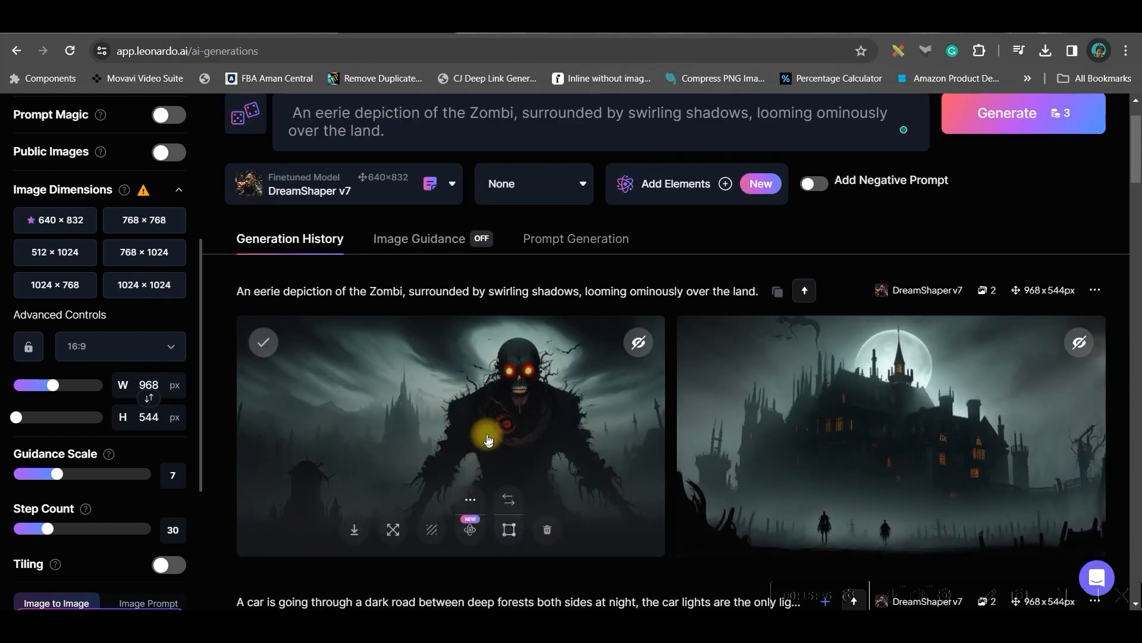
click(486, 438)
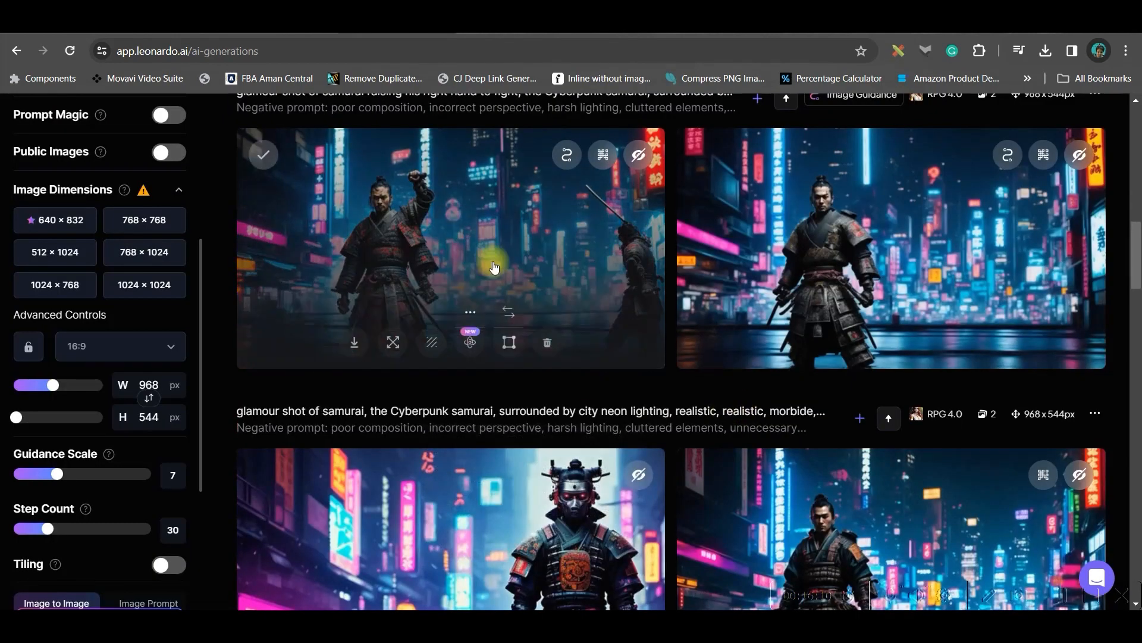
scroll(628, 243, up, 4)
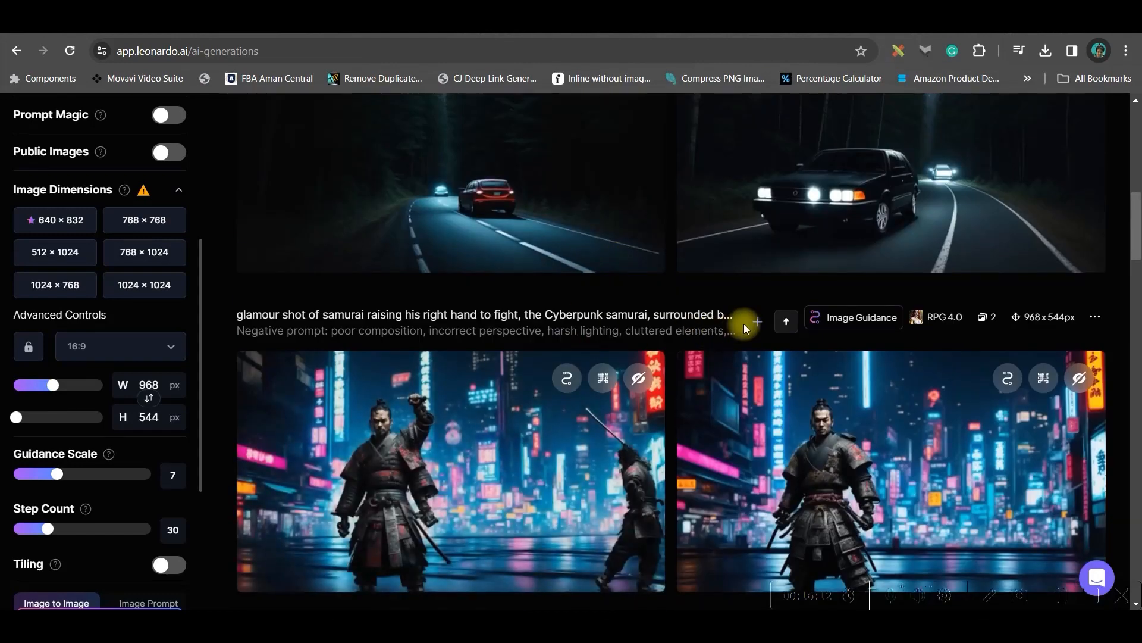
click(714, 324)
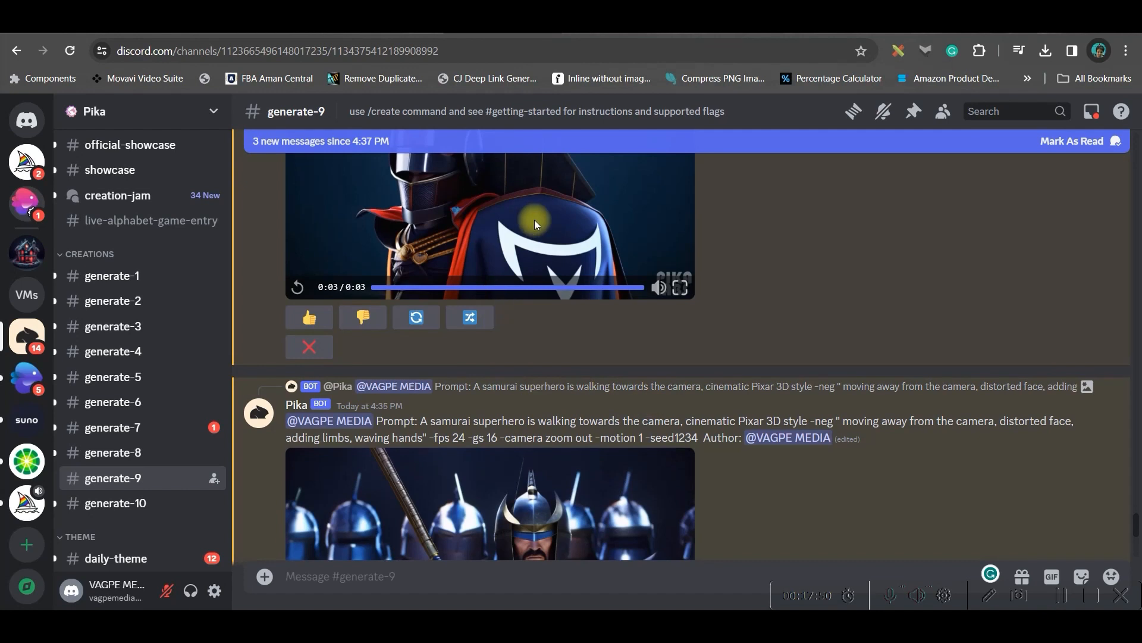
Back in Pika's generate-9 Discord channel, start the /animate command and attach the Leonardo image of the samurai in the neon city.
scroll(529, 344, down, 5)
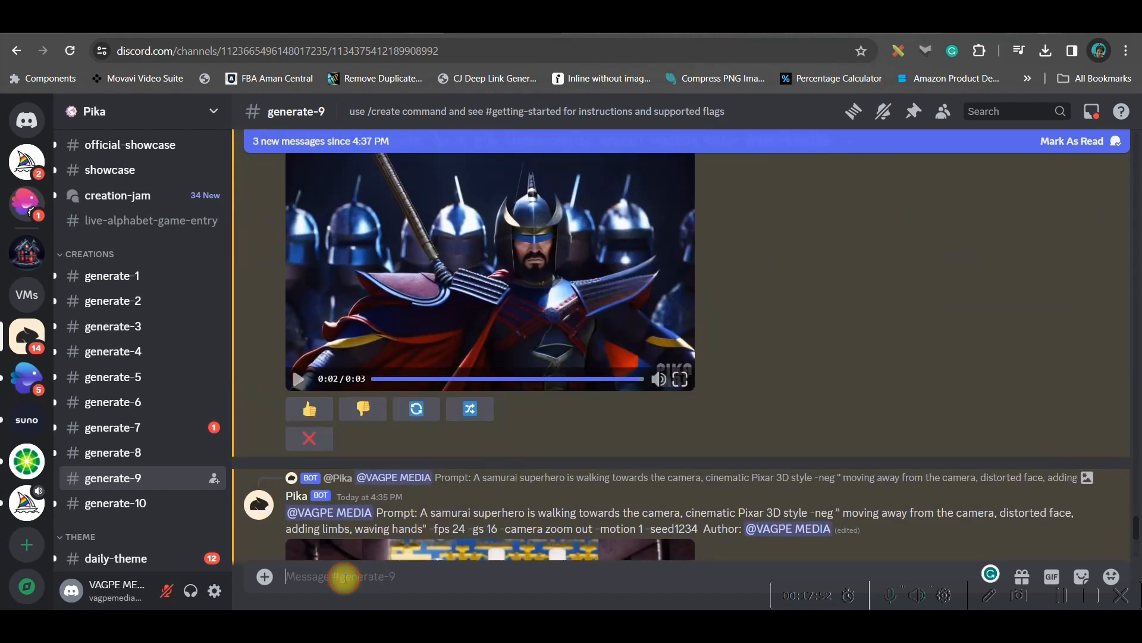
click(360, 574)
text(/)
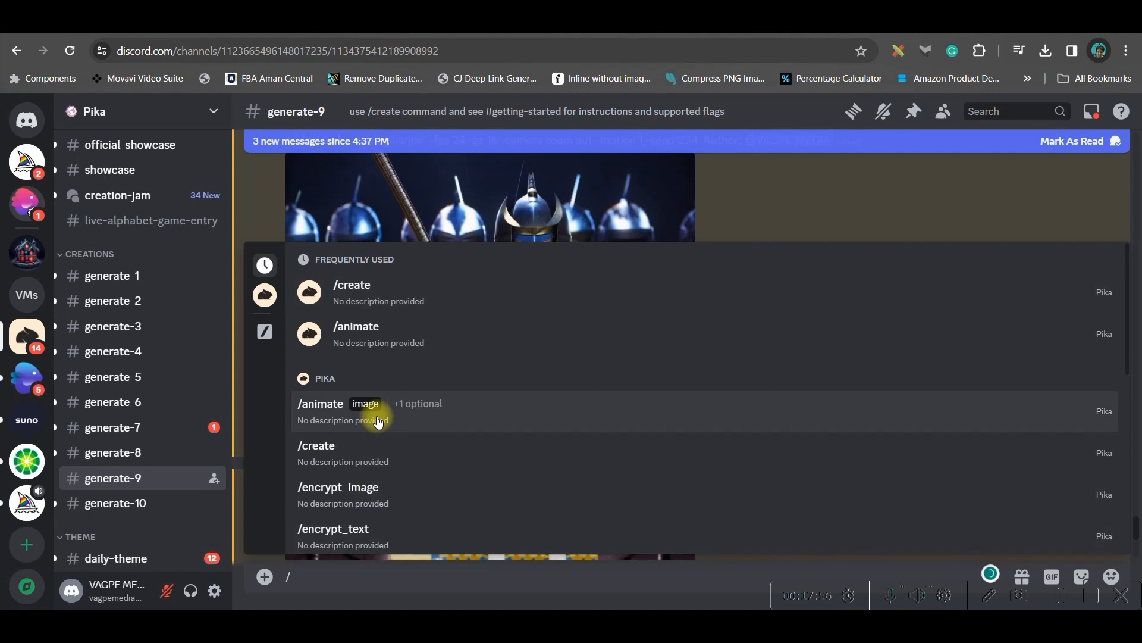
click(379, 417)
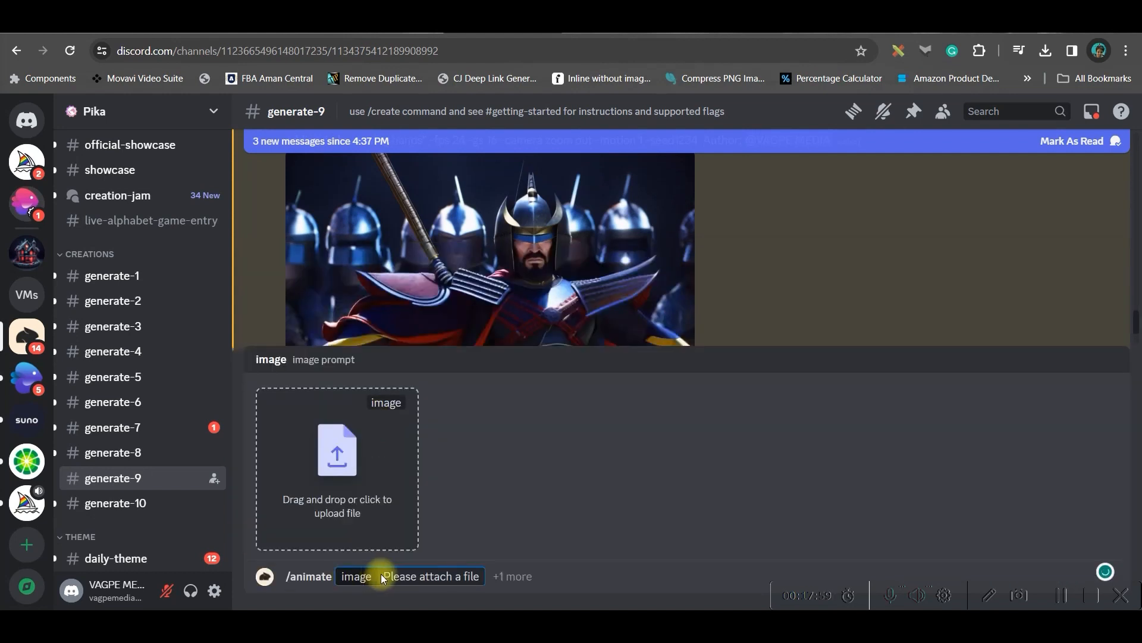
click(337, 451)
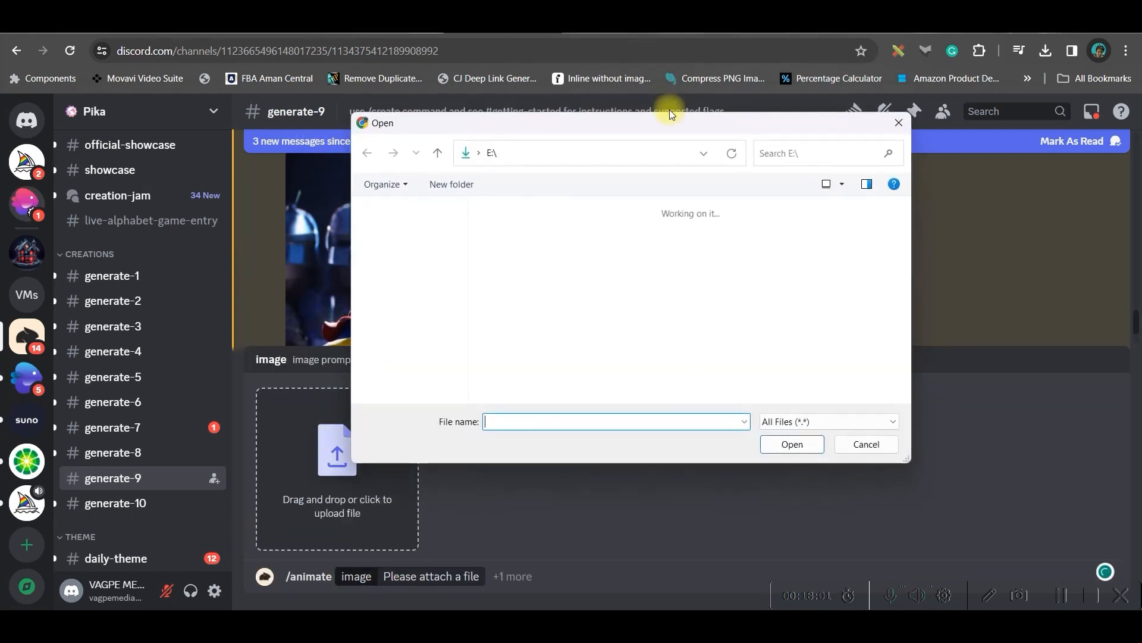
scroll(428, 327, down, 3)
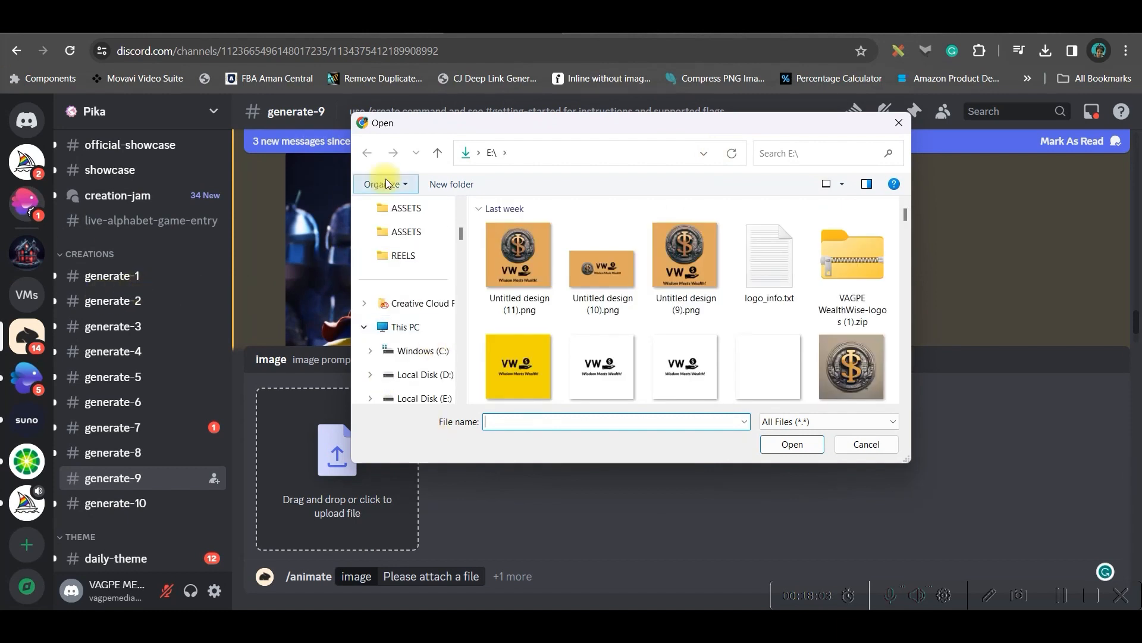
scroll(416, 250, up, 1)
click(417, 279)
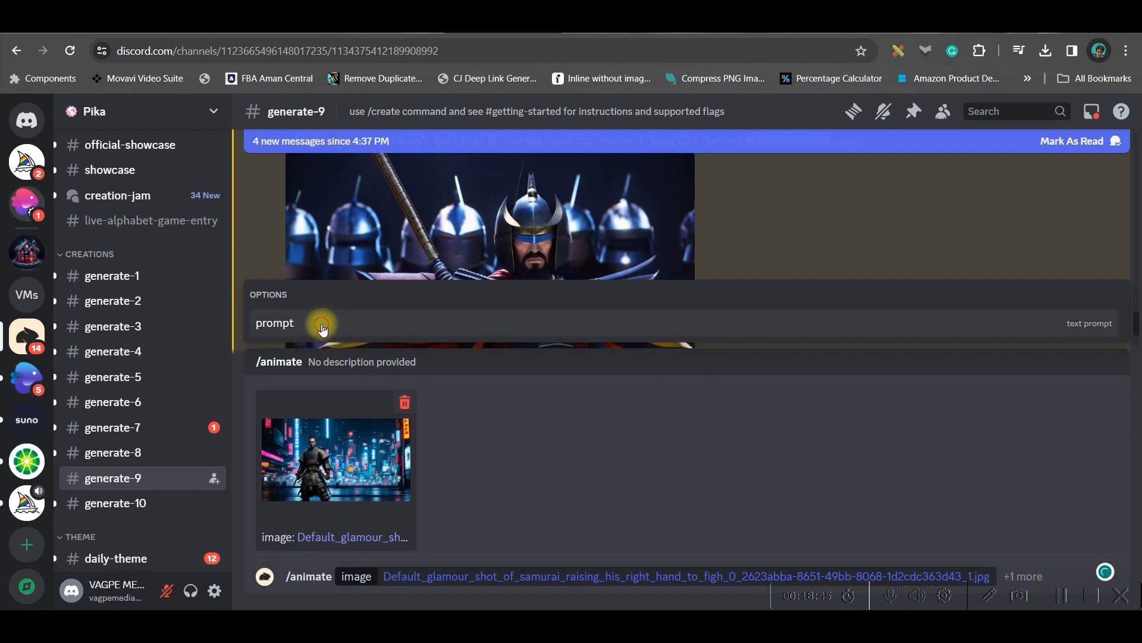
Add the Pixar-style samurai walking prompt with -fps 24 -gs 16 -camera zoom out -motion 1 -seed1234, submit the animation and play the resulting video.
click(305, 310)
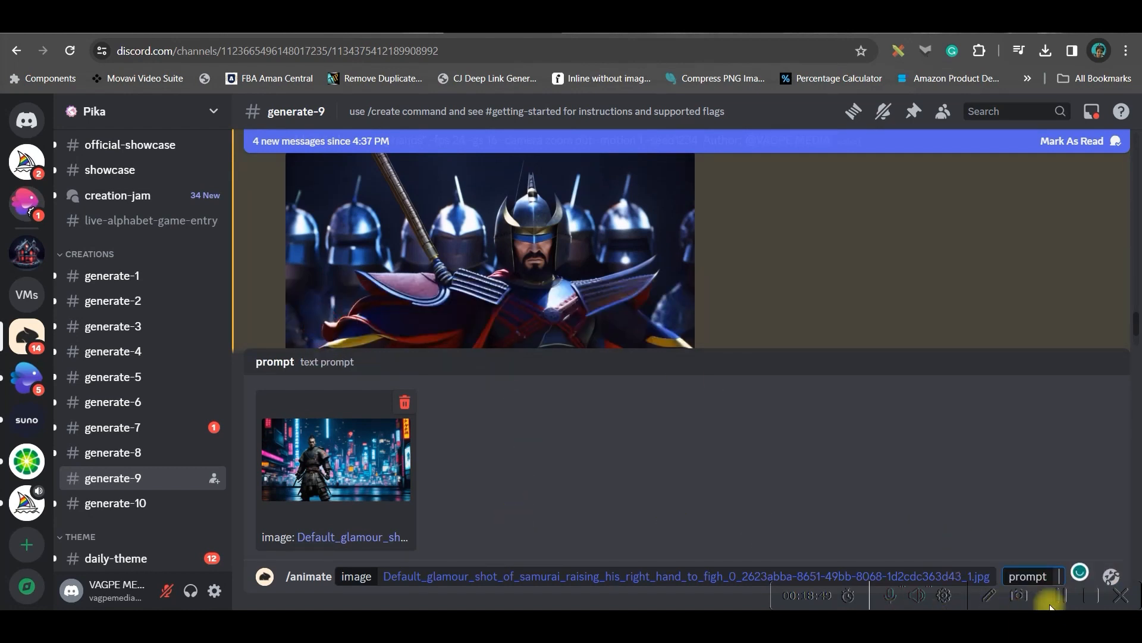
click(1067, 597)
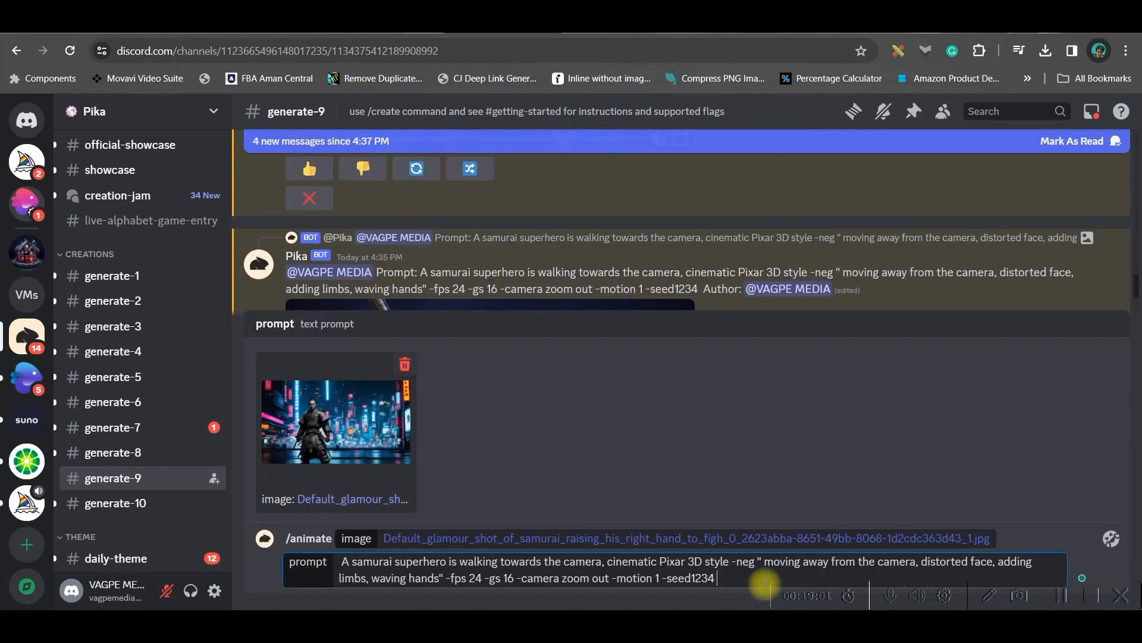
key(Return)
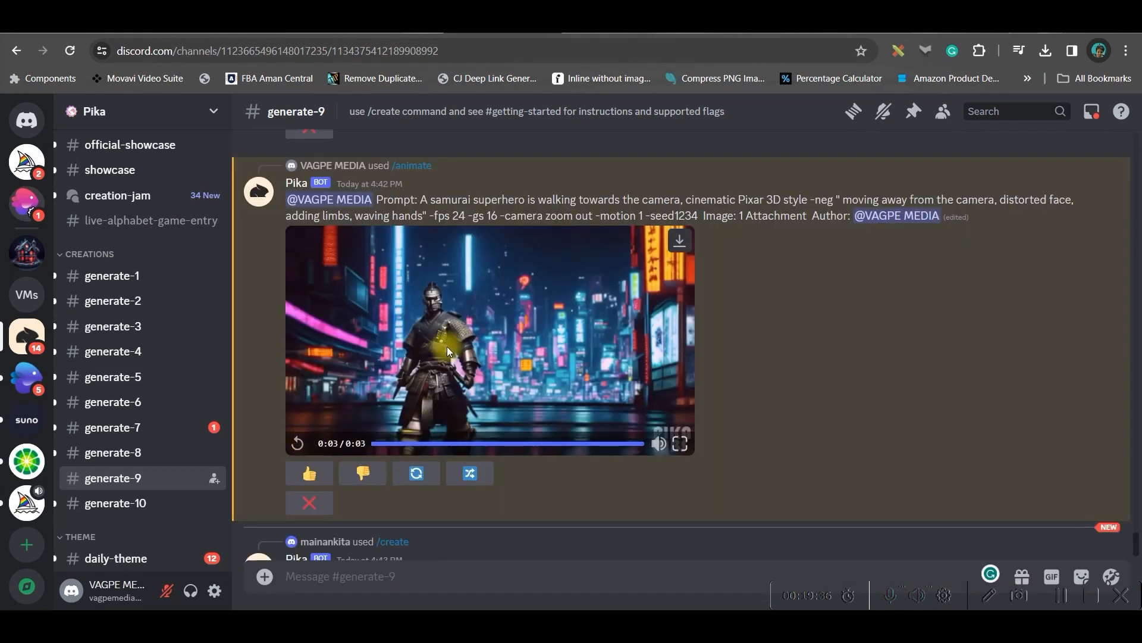
click(448, 346)
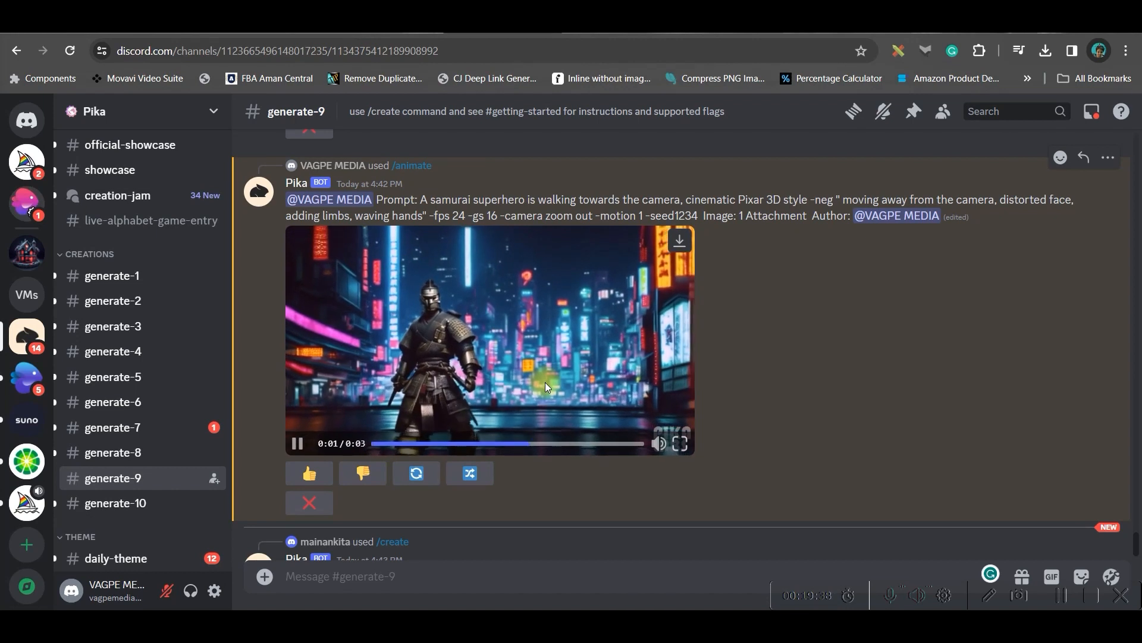
click(470, 474)
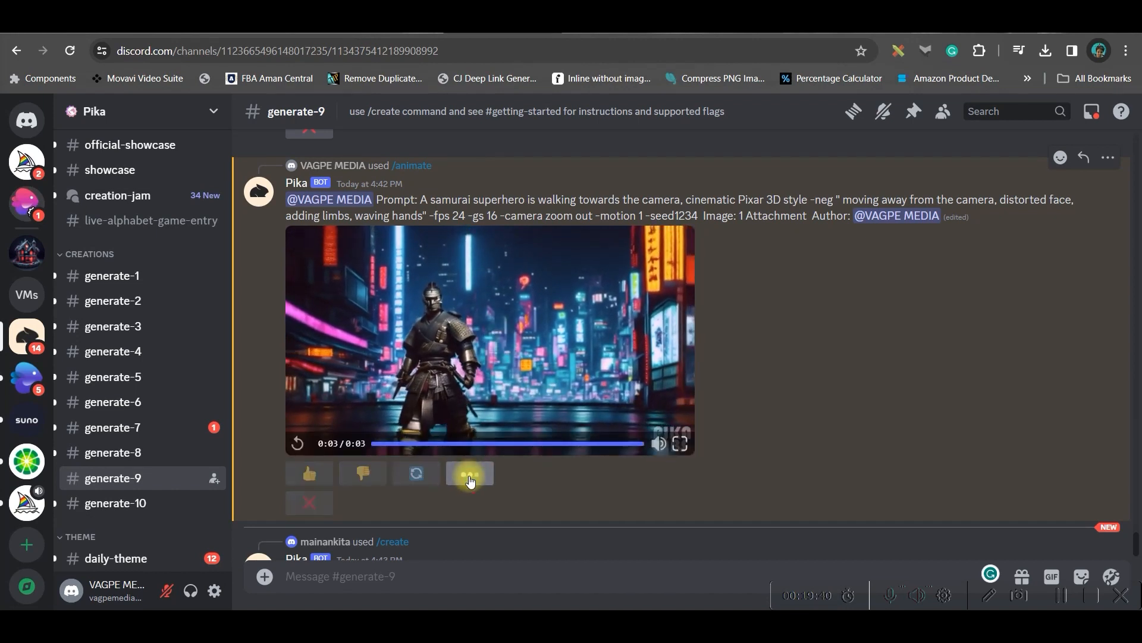
scroll(642, 393, down, 2)
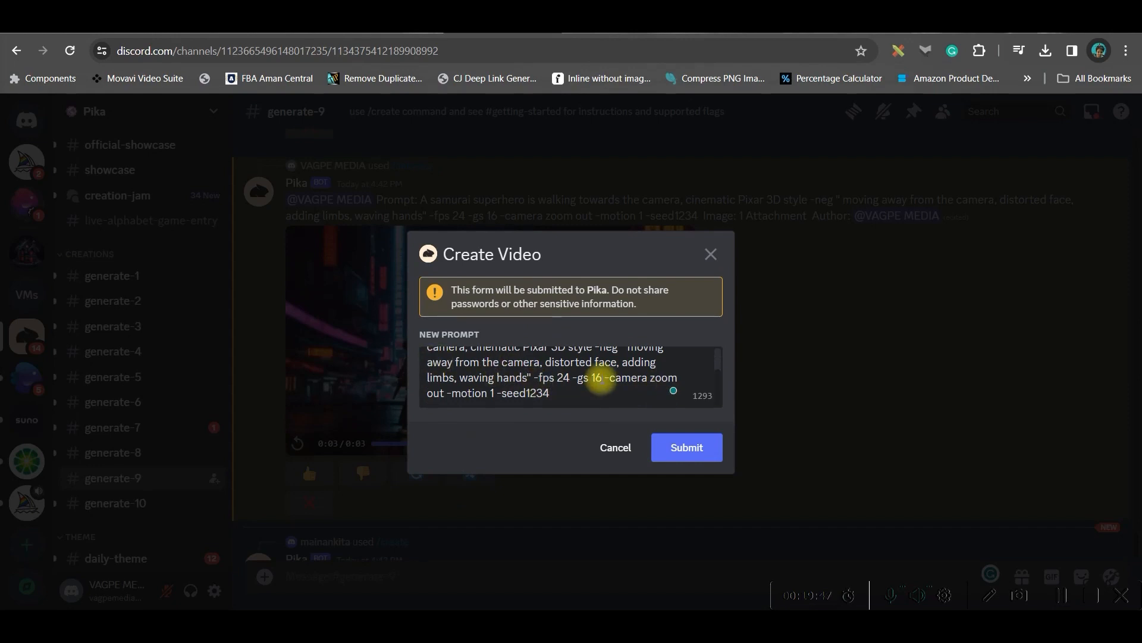
click(710, 254)
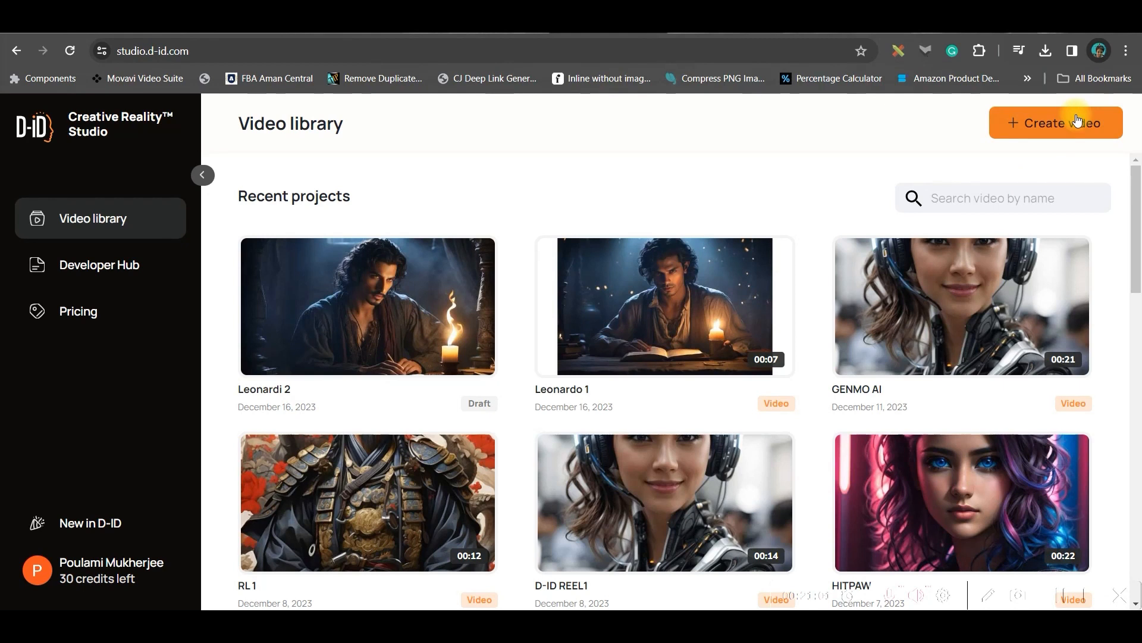
In D-ID Studio, open the draft Leonardi 2 and upload Leonardo 2.mp3 as the presenter's voice audio.
click(370, 307)
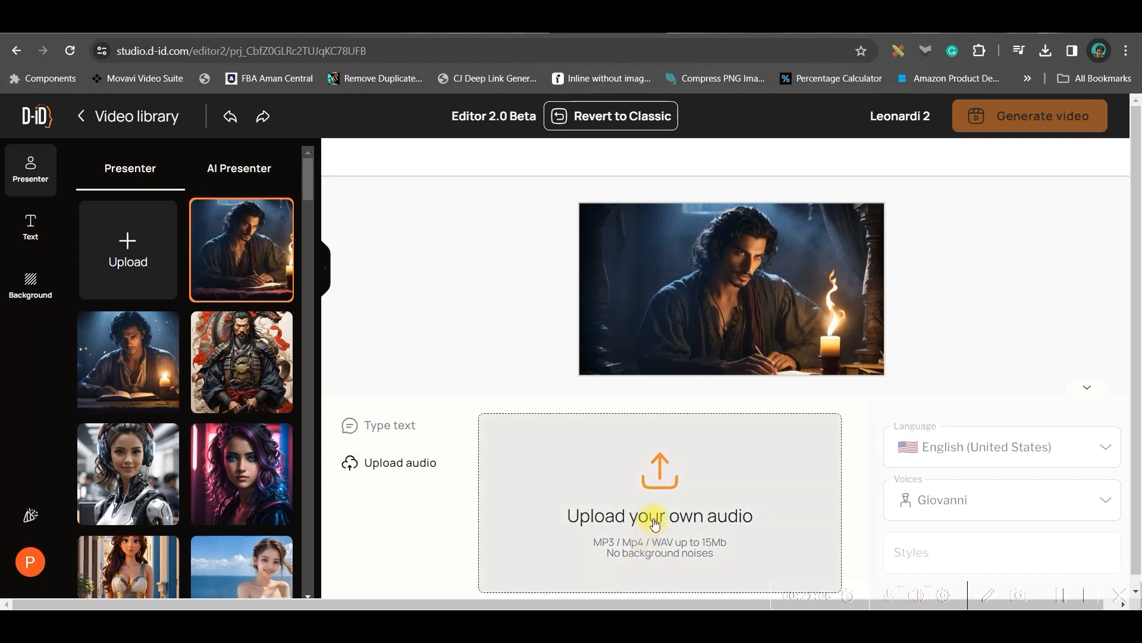
click(495, 494)
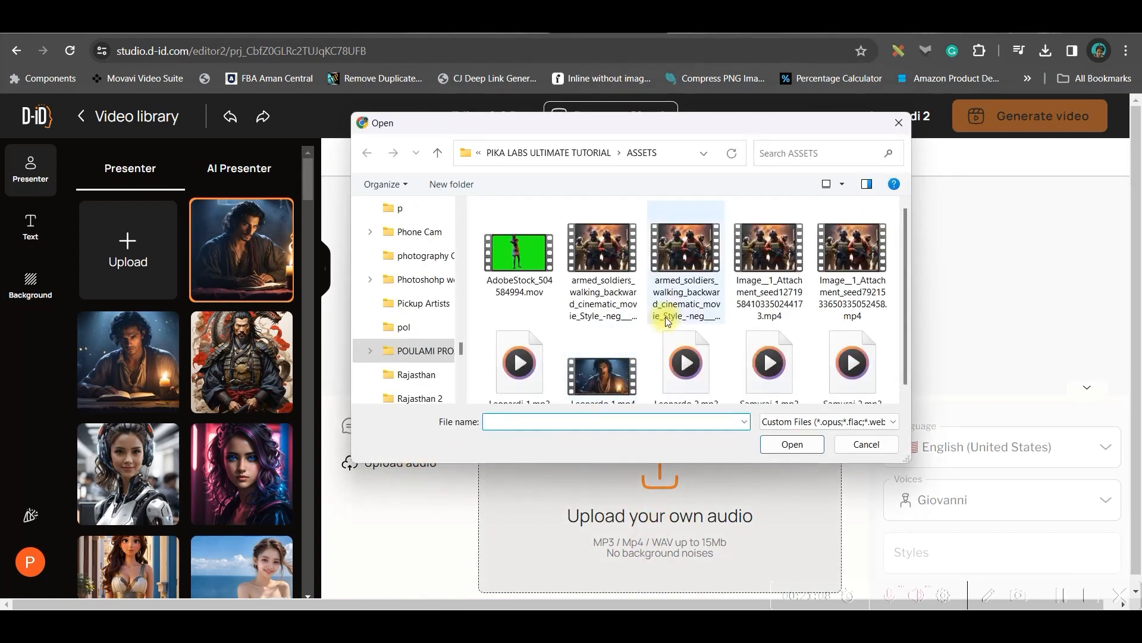
scroll(736, 350, down, 1)
click(707, 367)
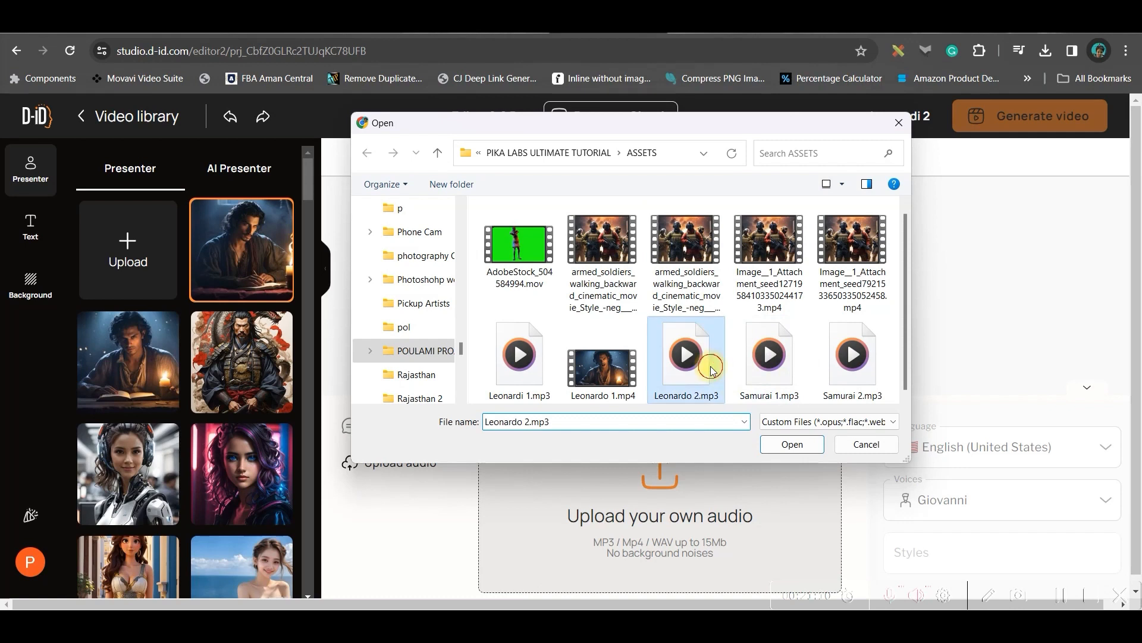
click(796, 444)
Try to upload the Leonardo image of the storyteller writing by candlelight as a new presenter.
click(130, 238)
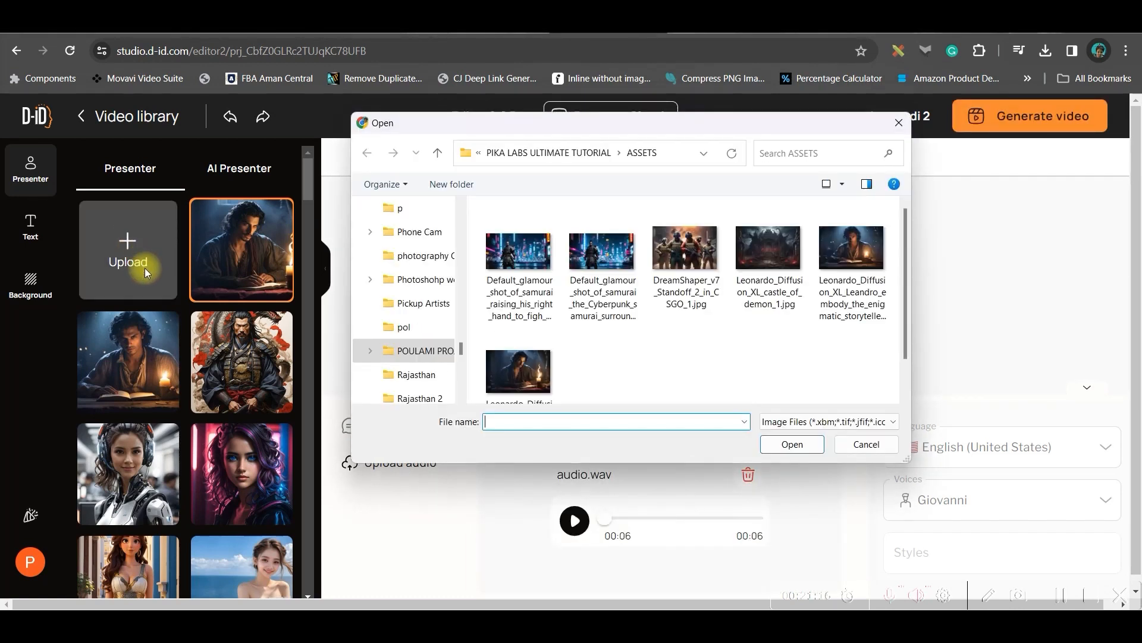
click(518, 375)
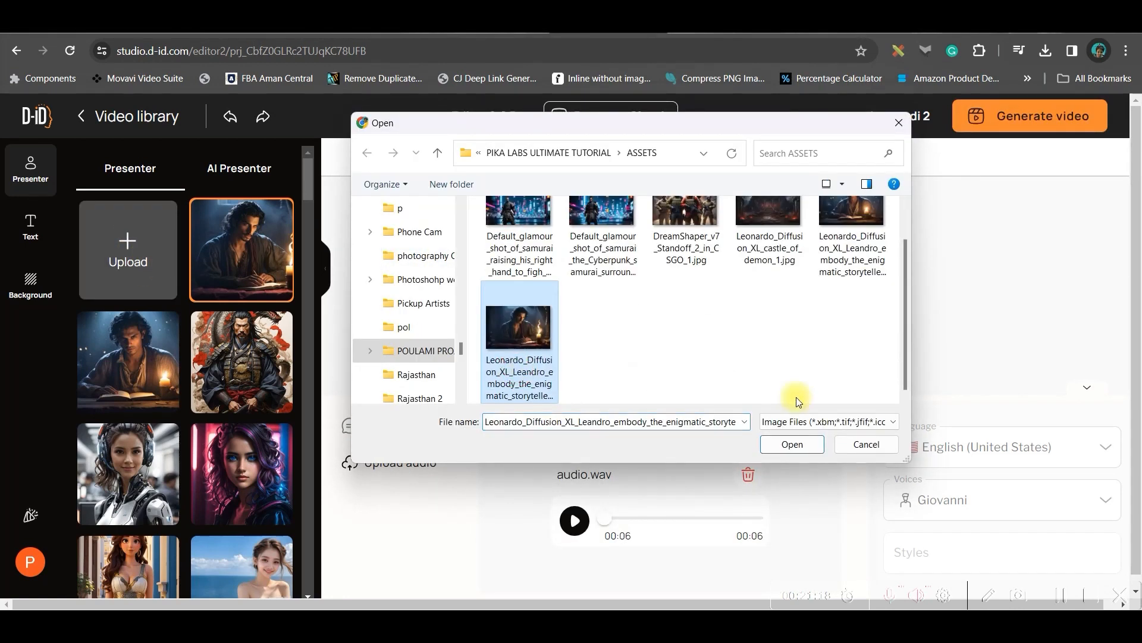
click(898, 126)
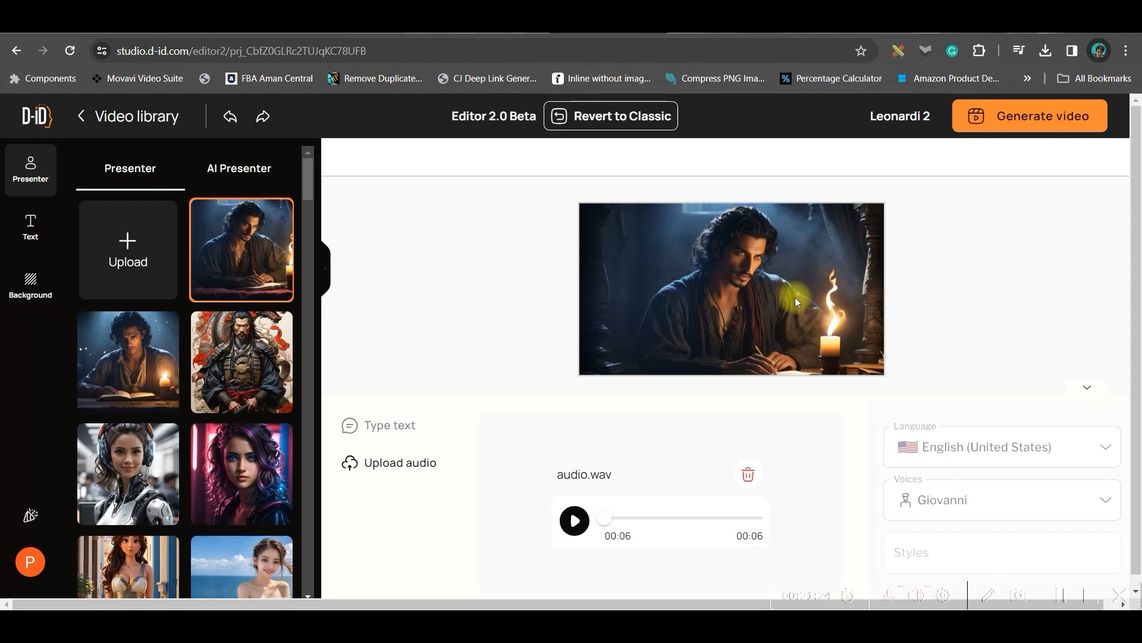
Examine the typed-script alternative for the presenter and its list of available languages.
click(397, 428)
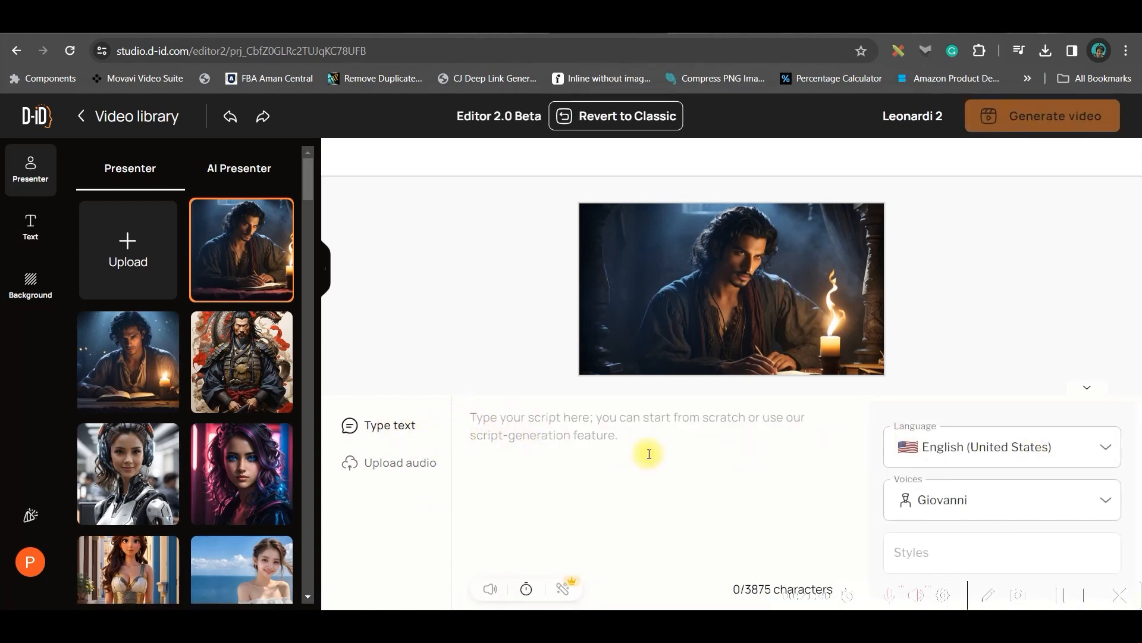
click(976, 445)
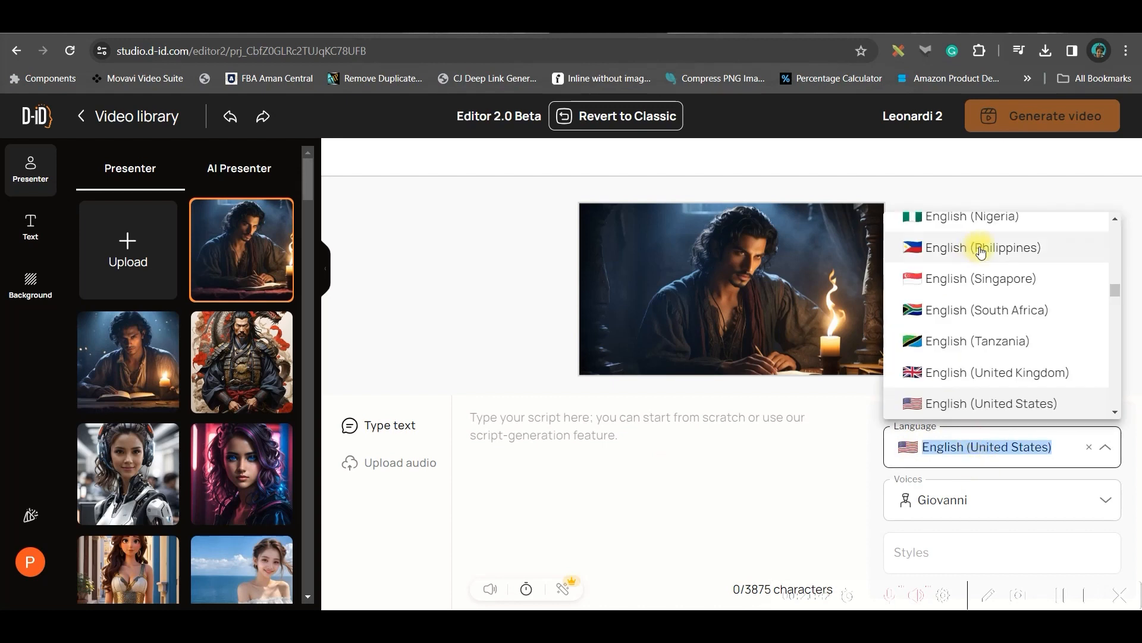
click(858, 512)
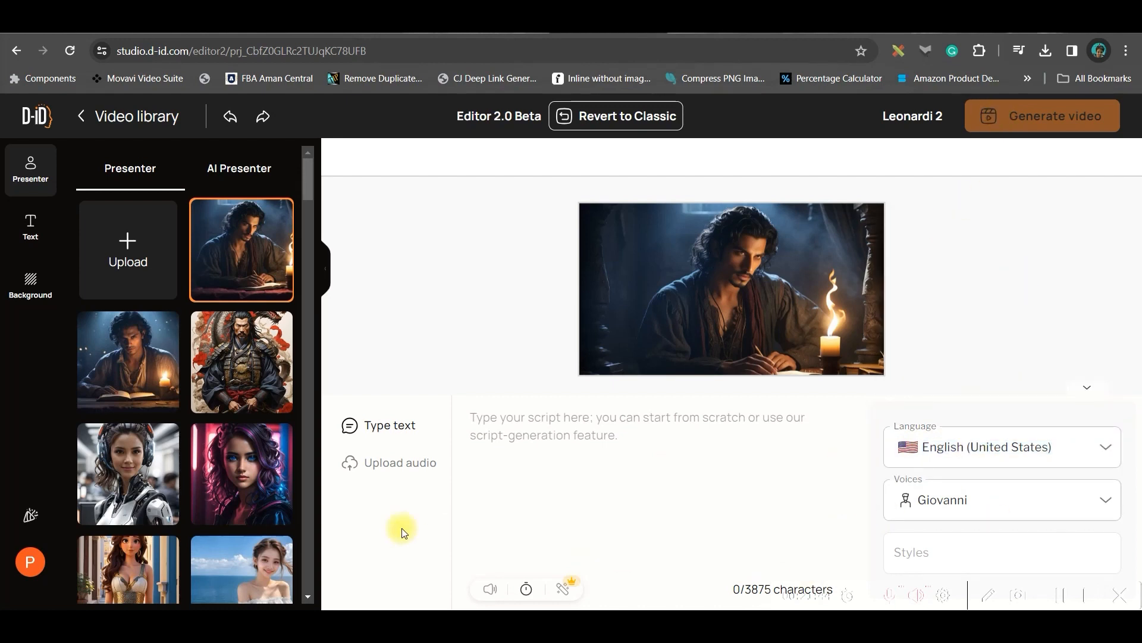
Return to the uploaded audio and generate the talking-presenter video Leonardi 2.
click(418, 472)
click(982, 116)
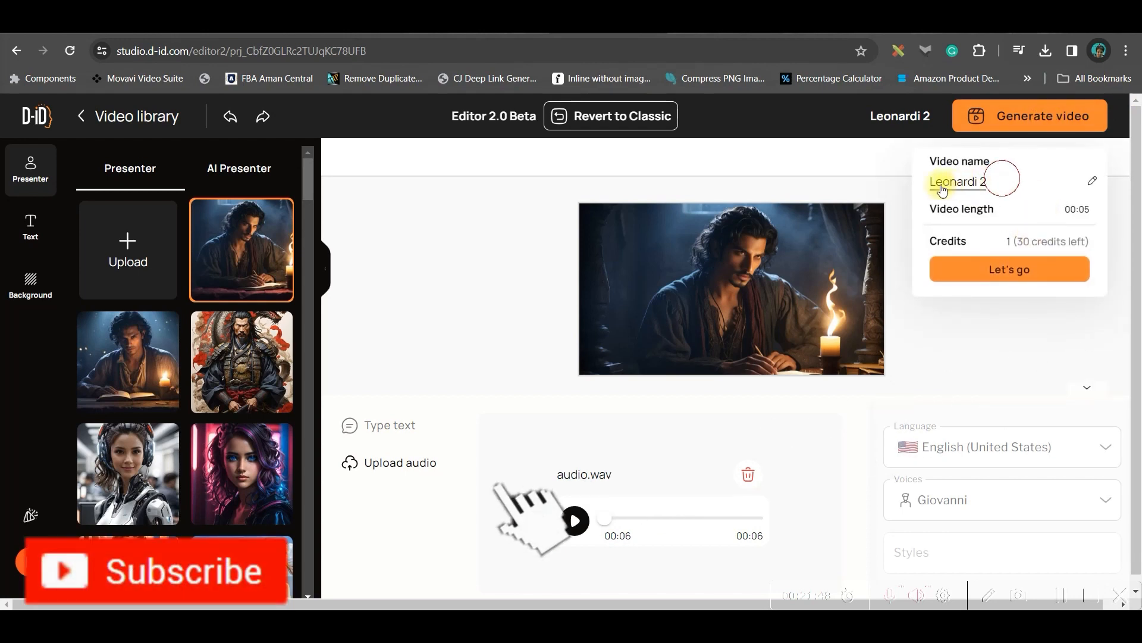
click(1055, 263)
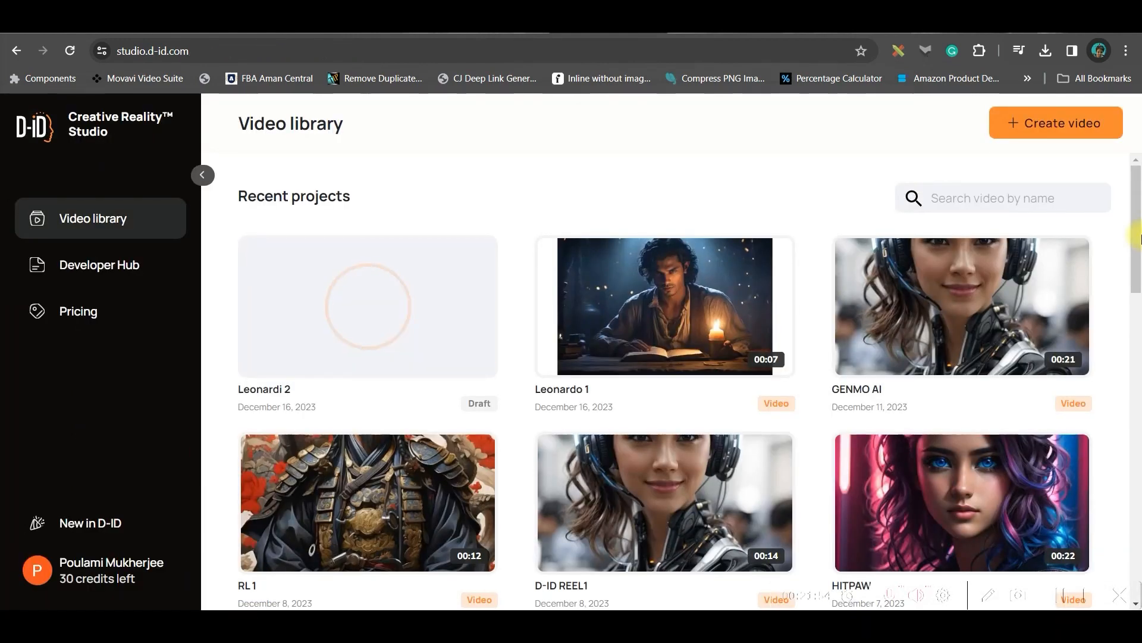
On Pixabay, search for zombi, limit the results to videos and browse the royalty-free clips.
click(690, 298)
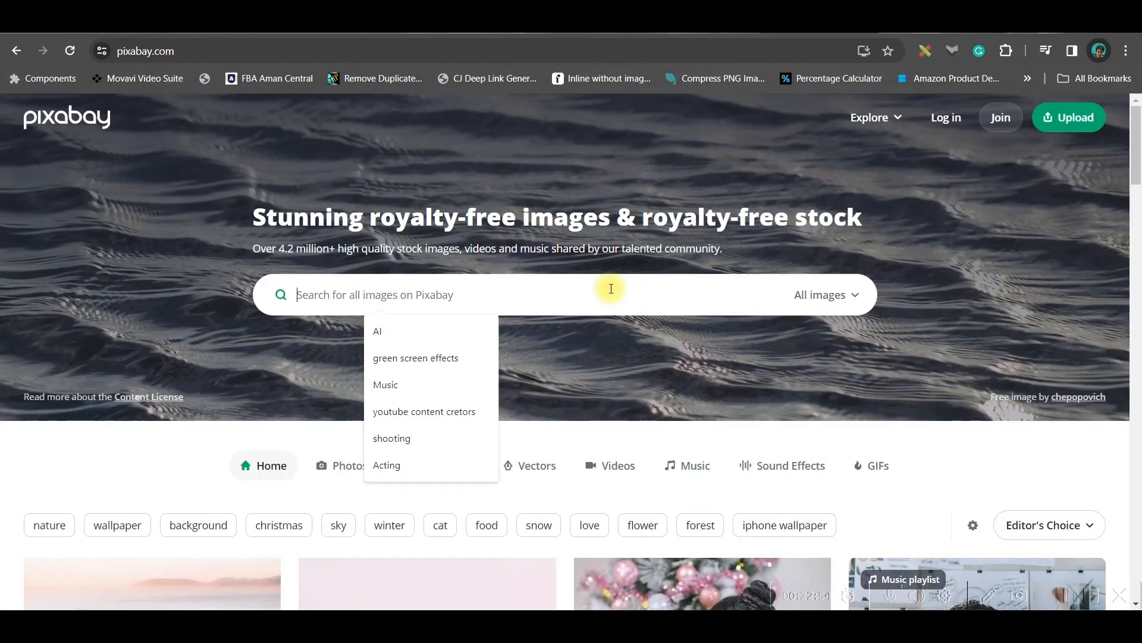
text(zombi)
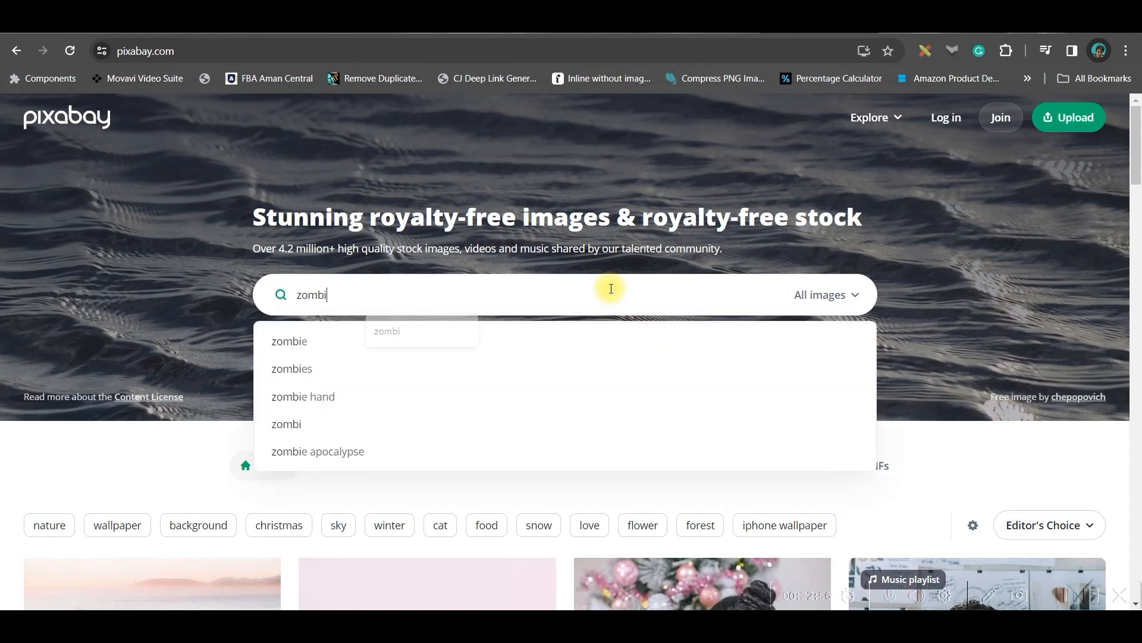
key(Return)
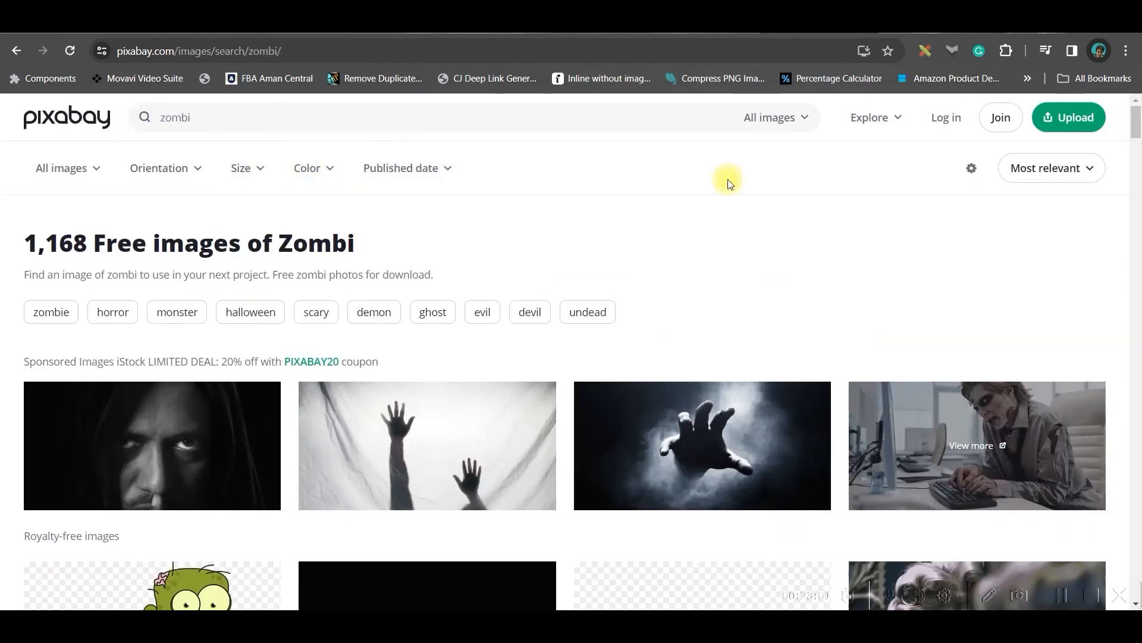
click(813, 121)
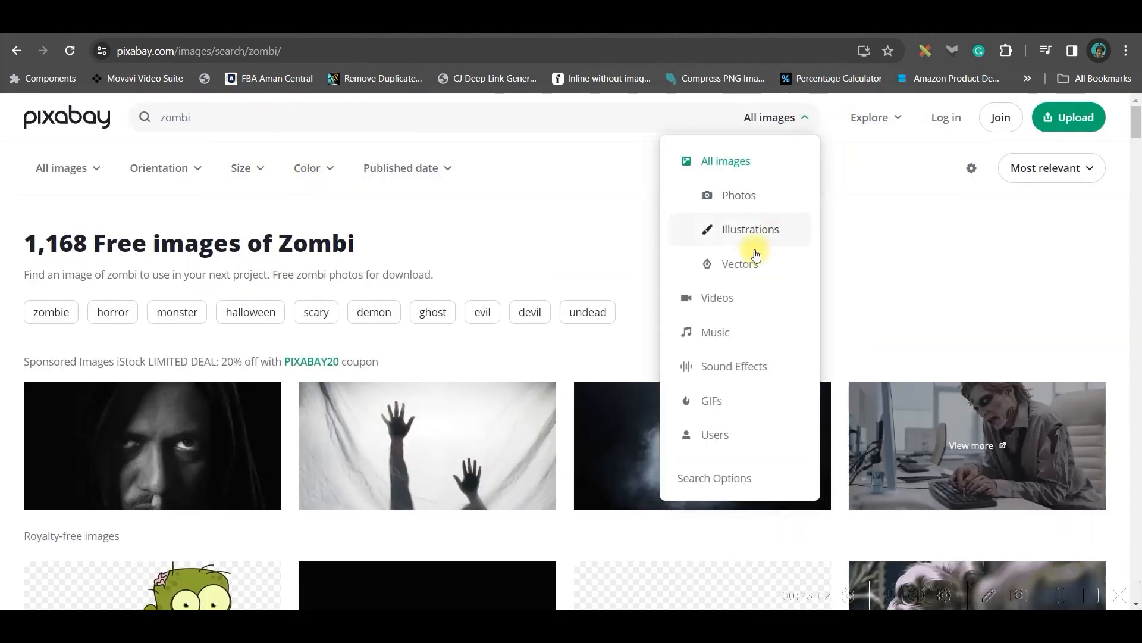
click(738, 299)
scroll(734, 461, down, 9)
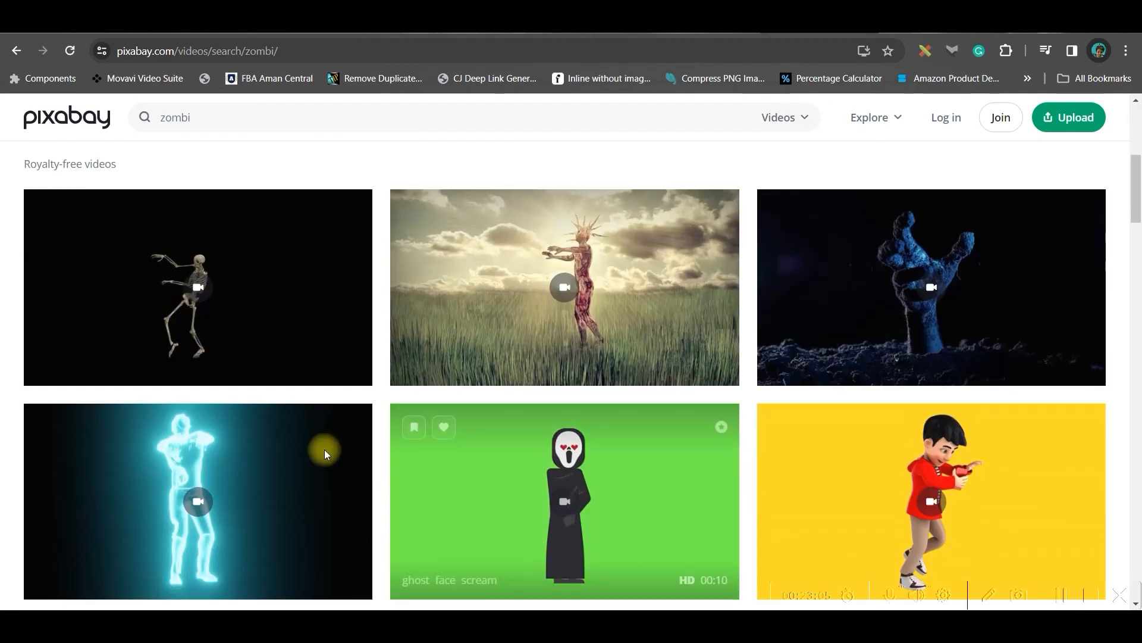
scroll(708, 464, down, 8)
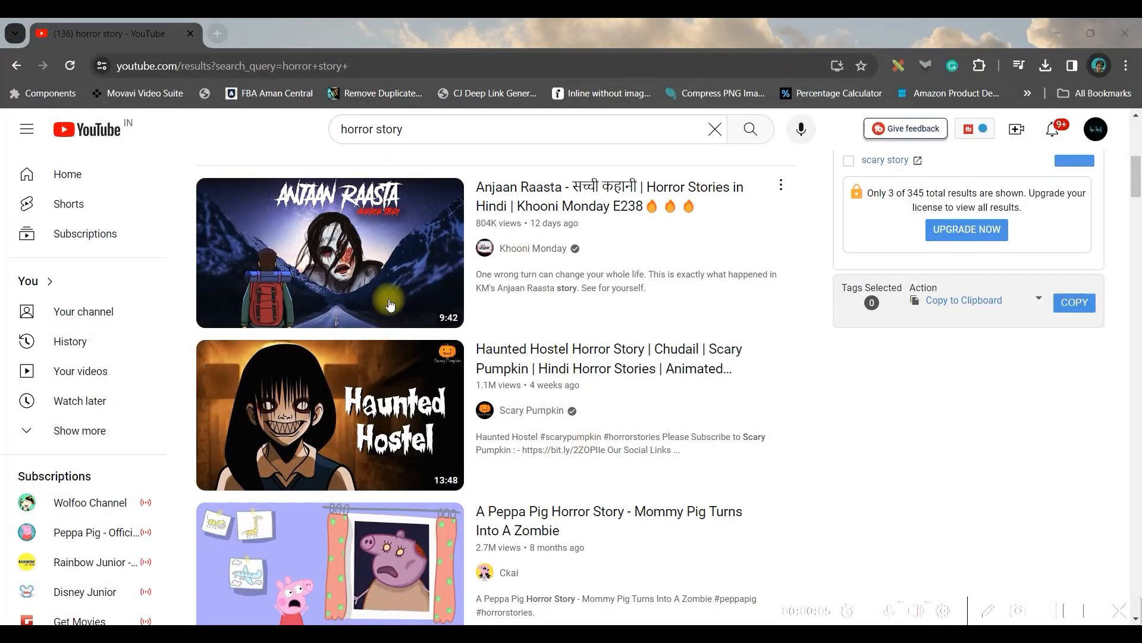
Browse YouTube's horror story search results, examining the animated story videos, their previews and view figures.
mouse_move(387, 302)
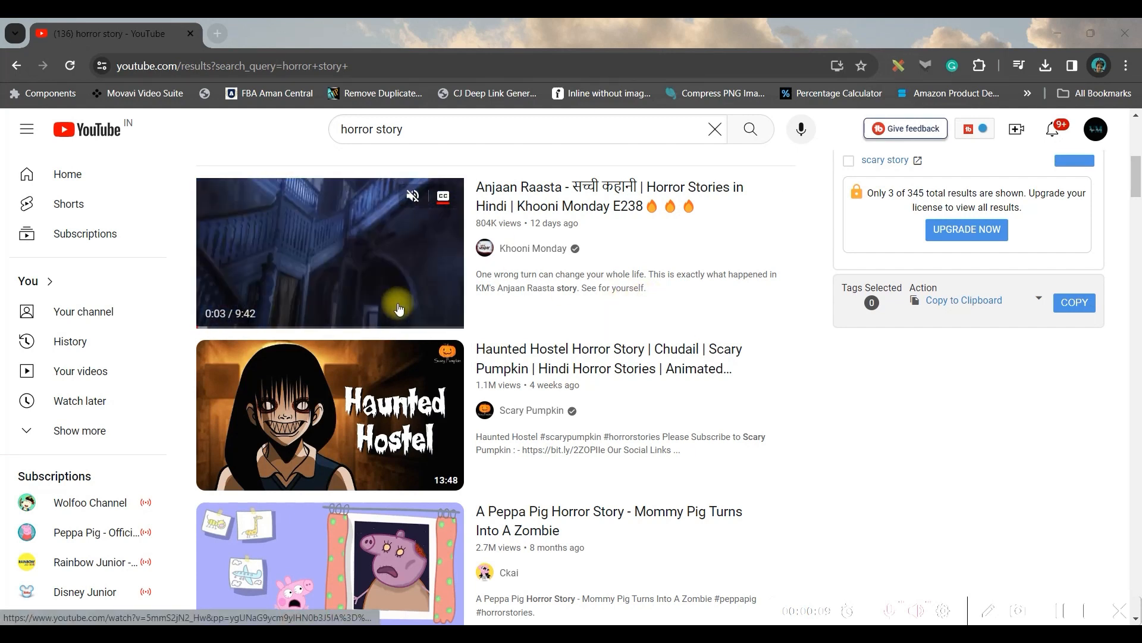
scroll(381, 452, down, 1)
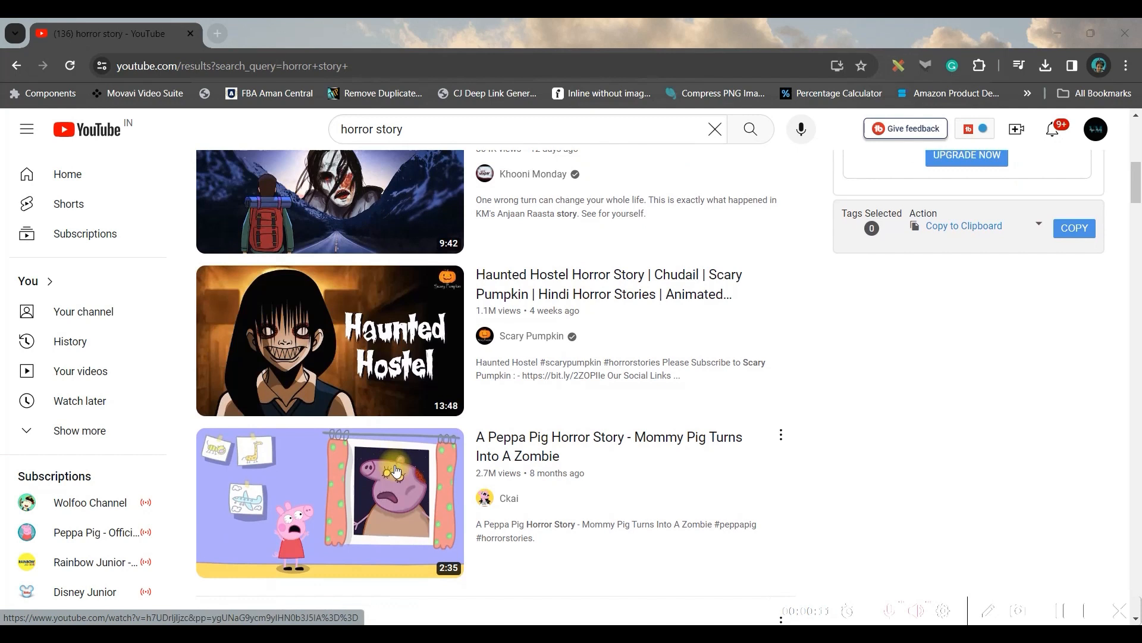
scroll(396, 472, down, 1)
scroll(516, 420, up, 4)
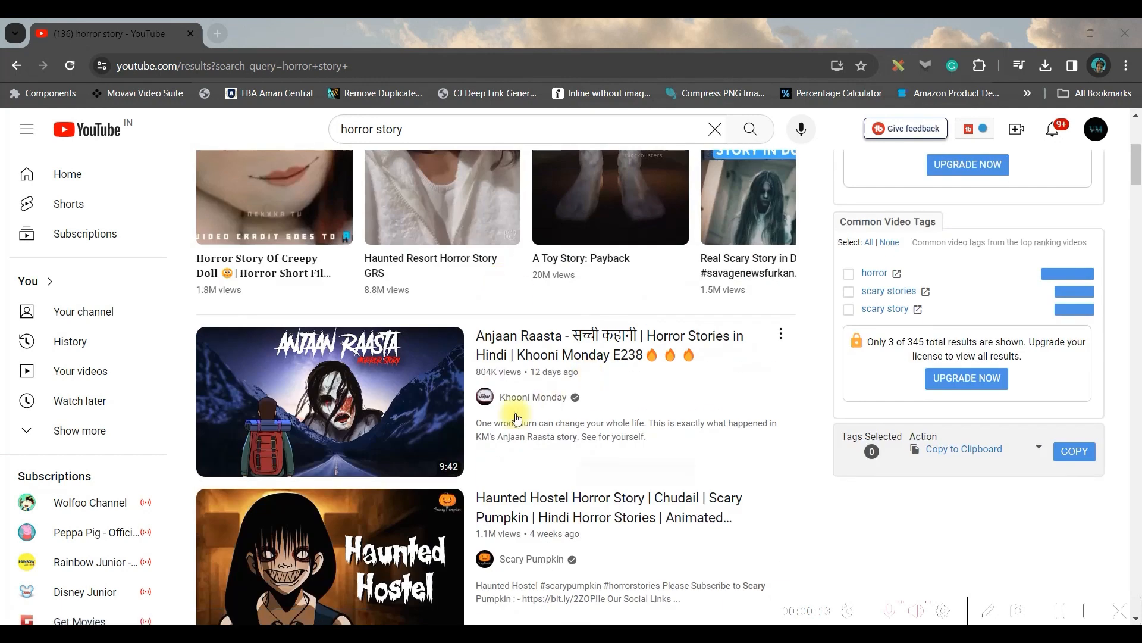
scroll(509, 414, down, 2)
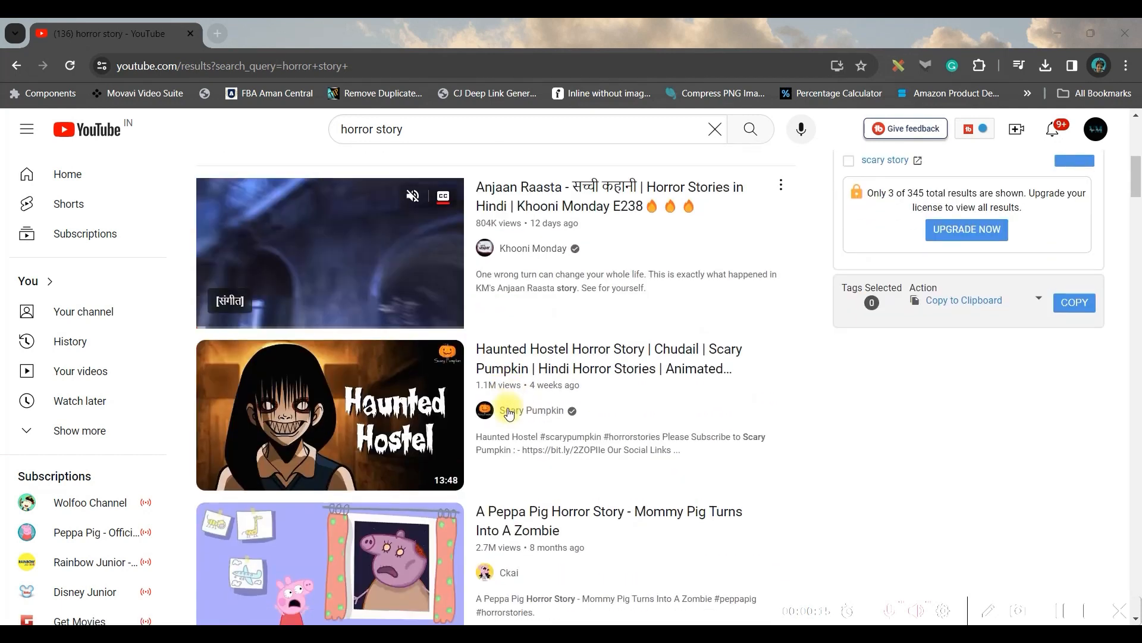
scroll(511, 412, down, 3)
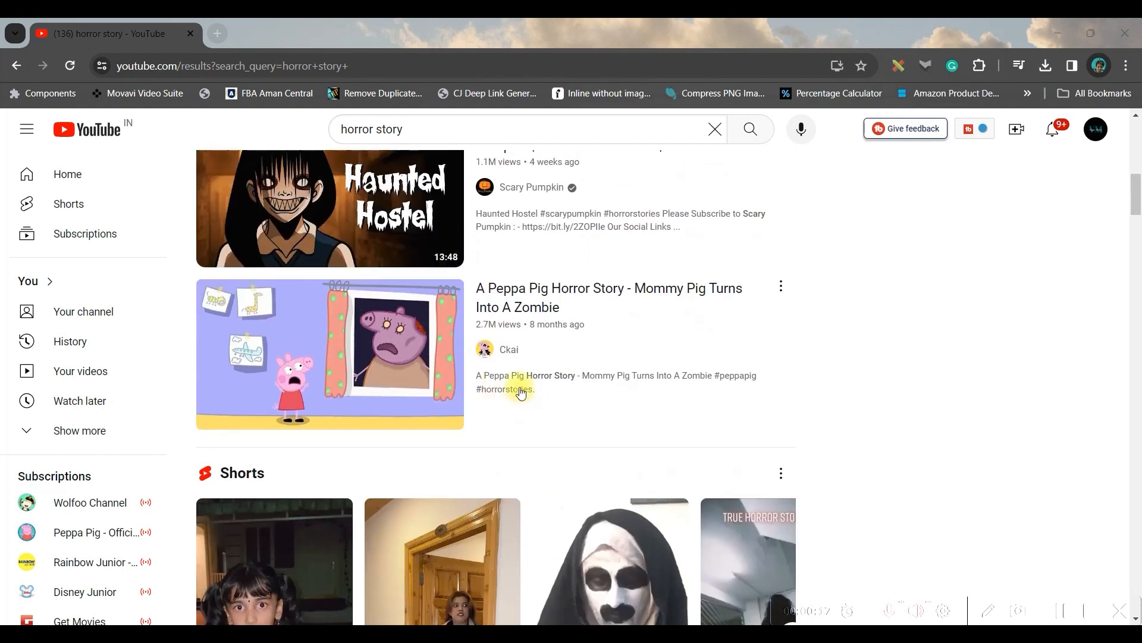
scroll(529, 191, up, 1)
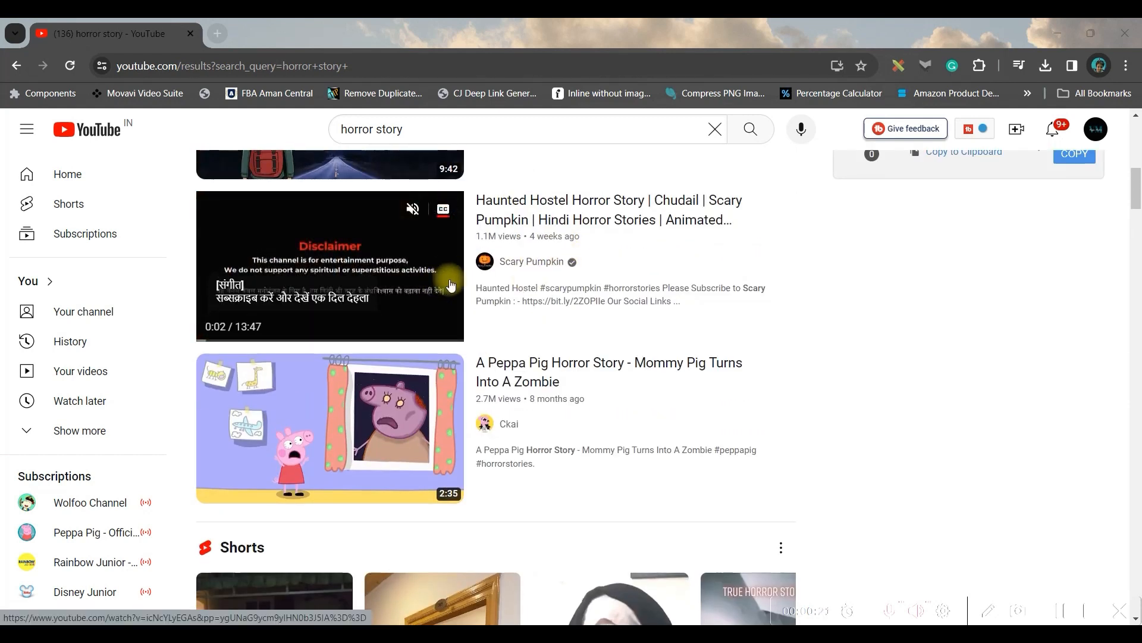
scroll(417, 322, down, 9)
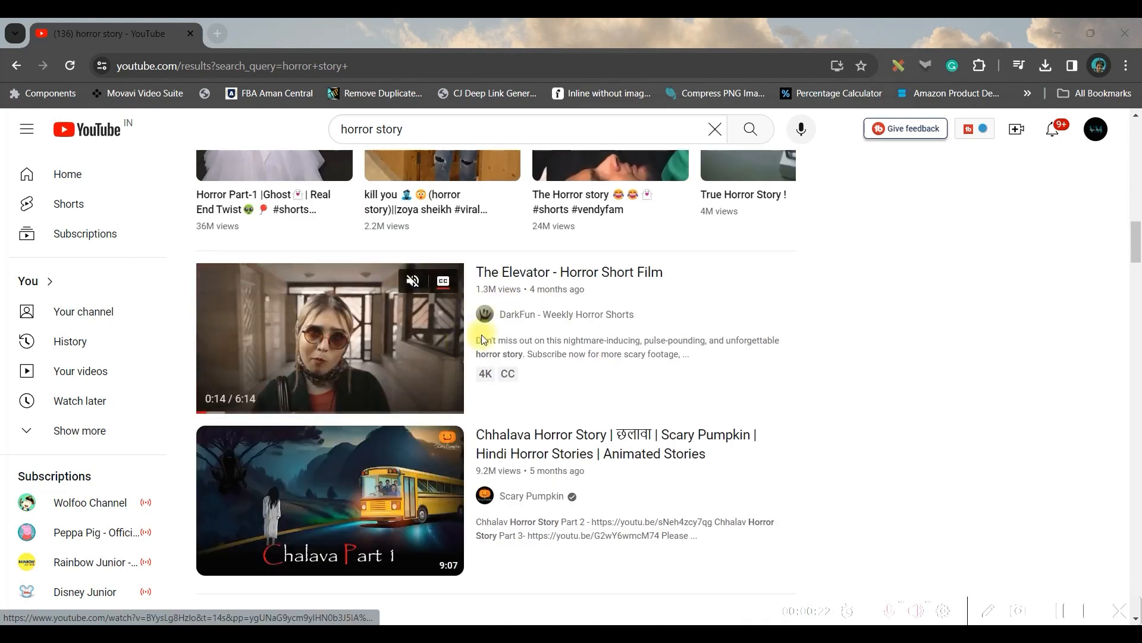
scroll(473, 394, down, 2)
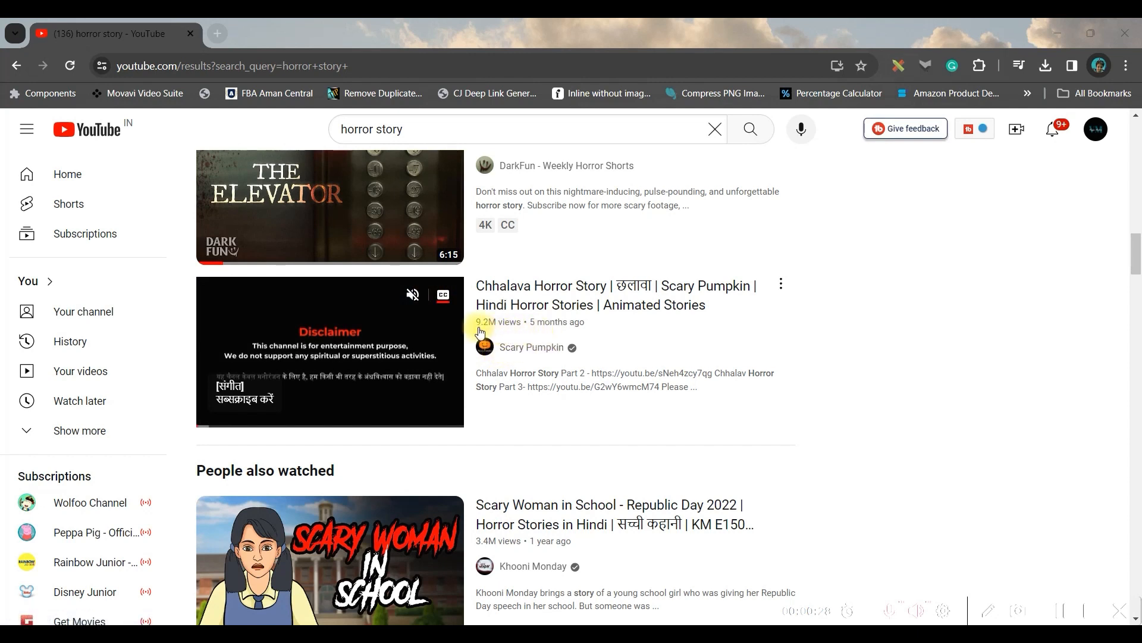
scroll(505, 336, down, 7)
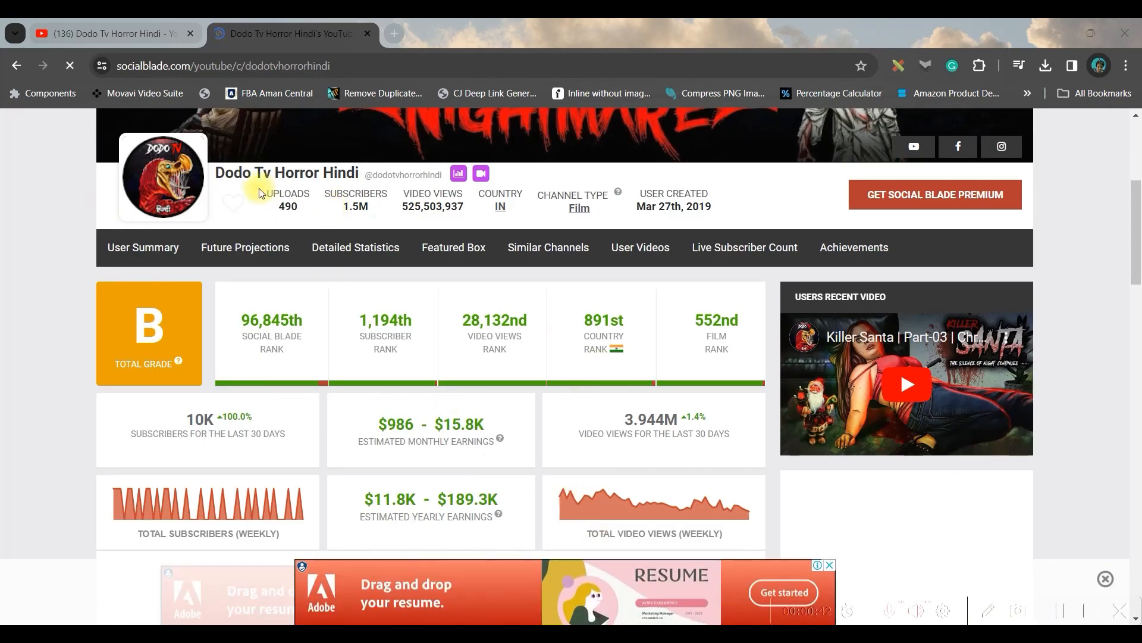
Examine the Social Blade page of Dodo Tv Horror Hindi for its channel statistics and estimated earnings.
scroll(299, 279, down, 2)
scroll(308, 230, up, 3)
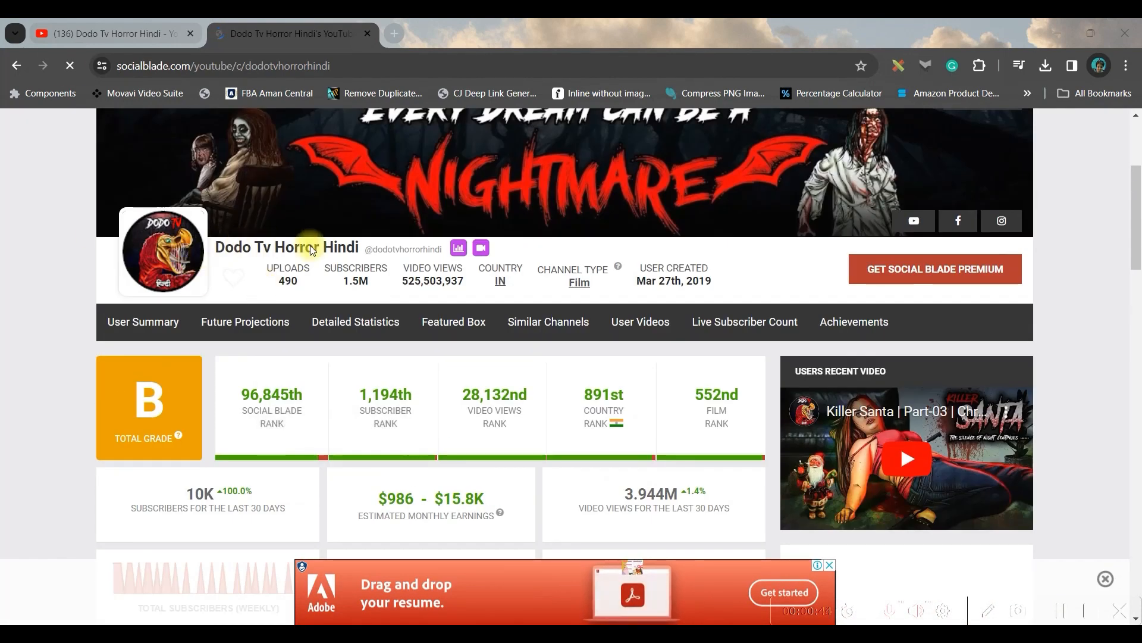
scroll(352, 297, down, 3)
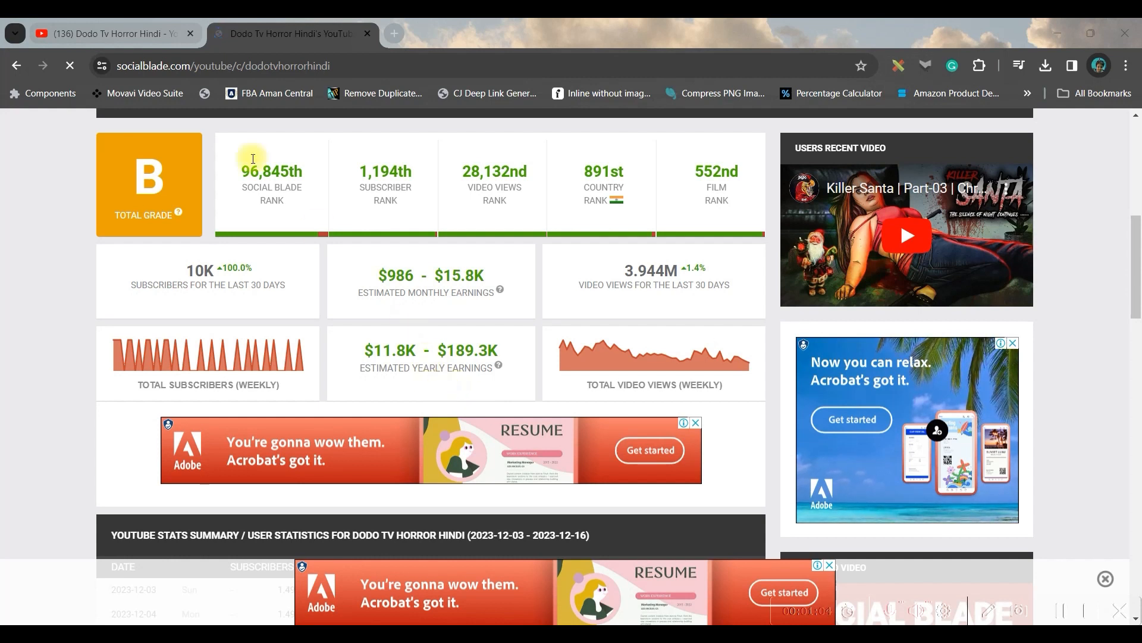
Return to the Dodo Tv Horror Hindi channel on YouTube and look through its header and home page content.
click(131, 35)
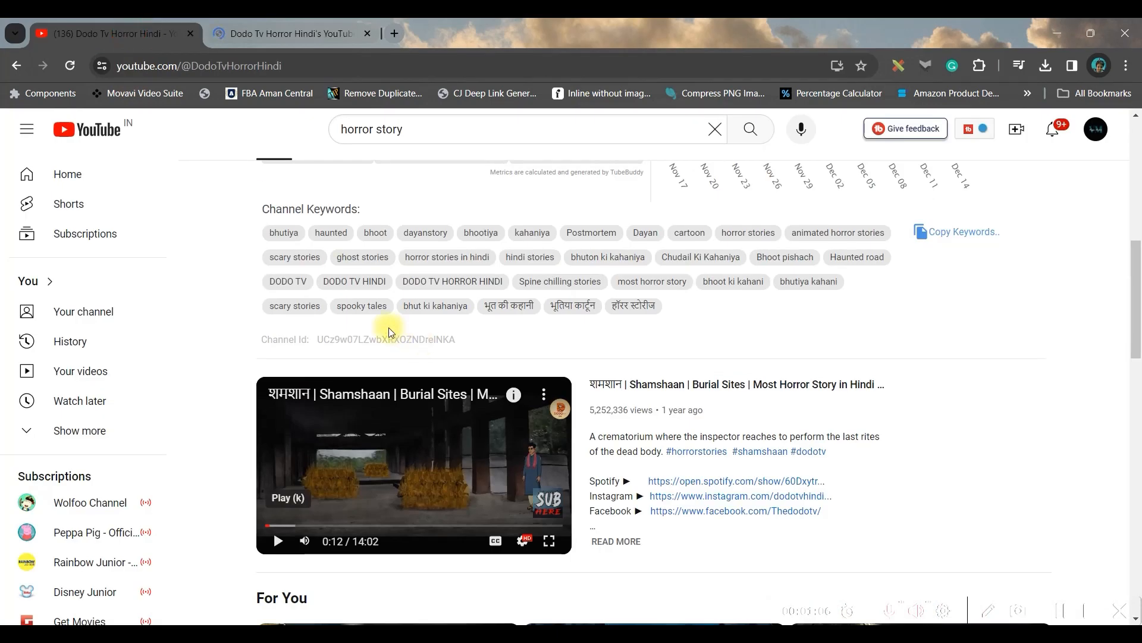
scroll(299, 253, up, 5)
scroll(290, 306, up, 4)
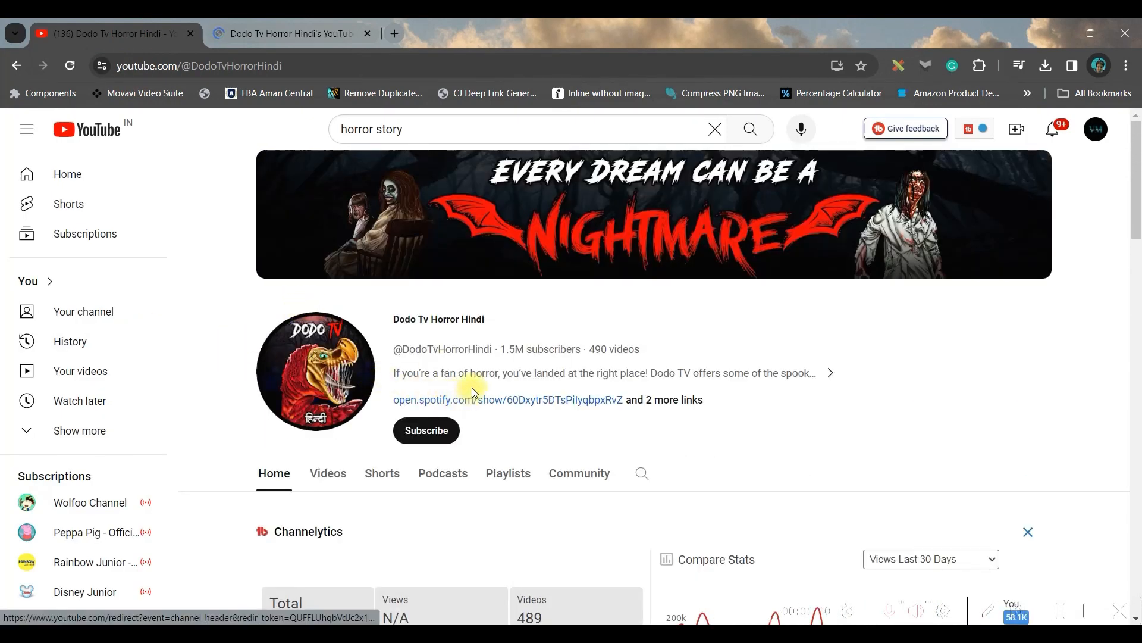
scroll(470, 399, down, 15)
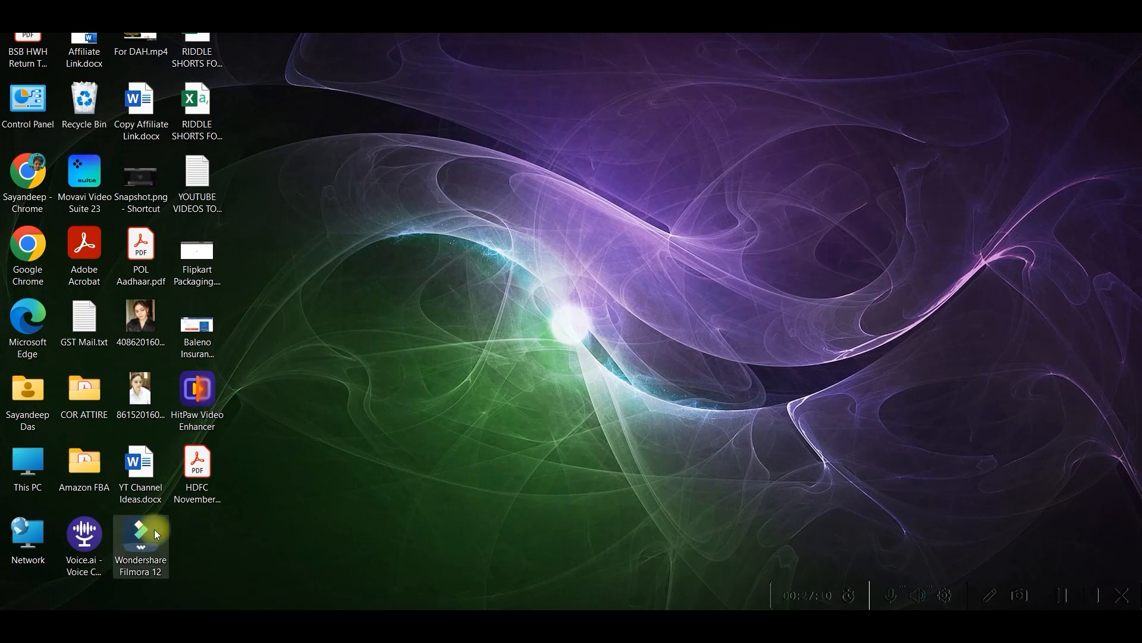
Launch Wondershare Filmora 12 from the desktop for editing the story video.
double_click(153, 531)
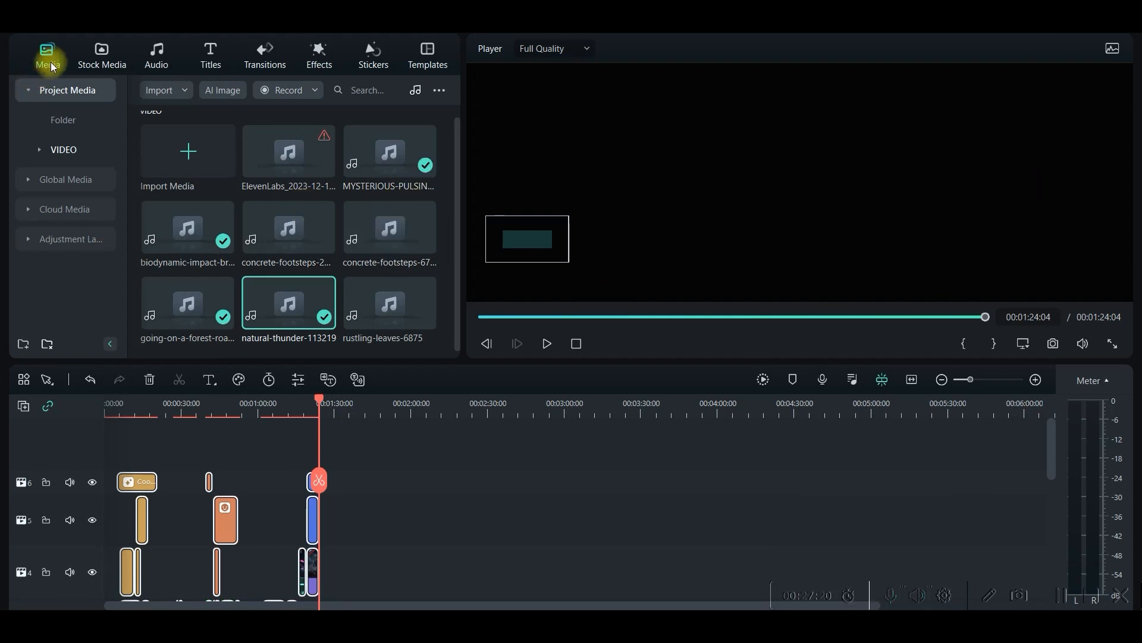
Import the media file of a book's pages flipping in the wind from the E:\ folder into the project.
click(166, 154)
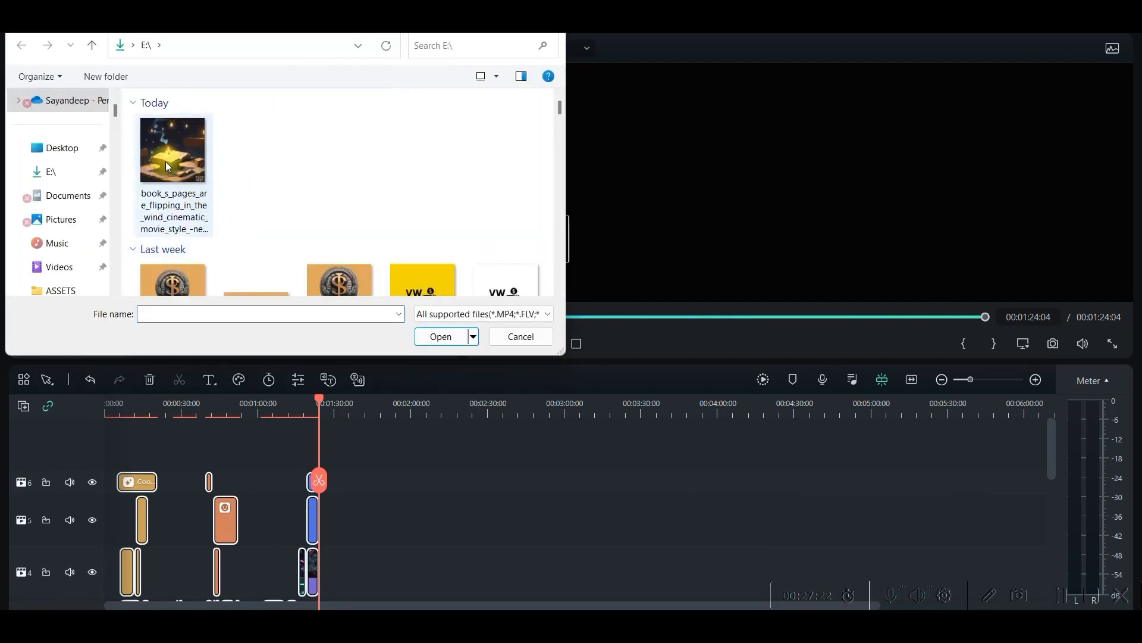
click(167, 161)
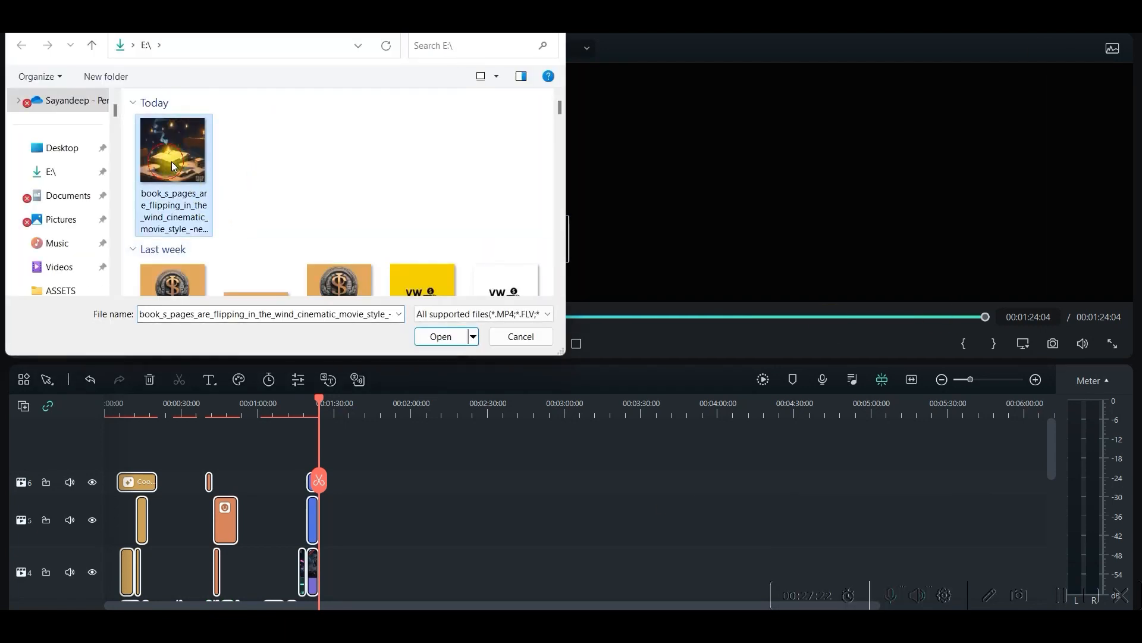
click(426, 344)
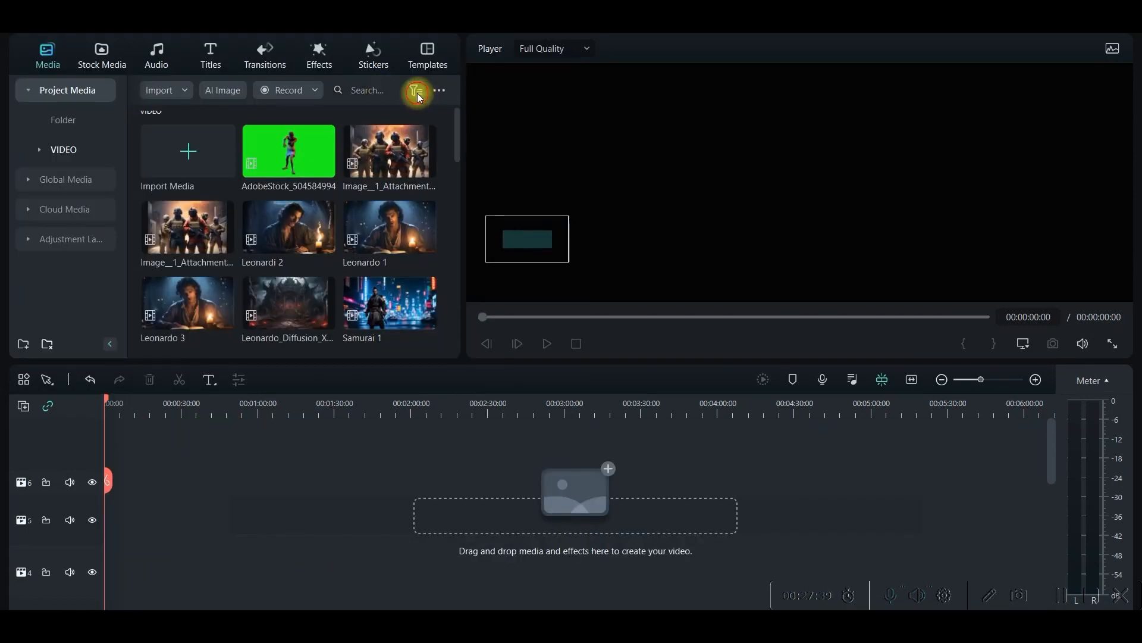
Filter the project media to audio and place the ElevenLabs voiceover at the start of the timeline.
click(416, 91)
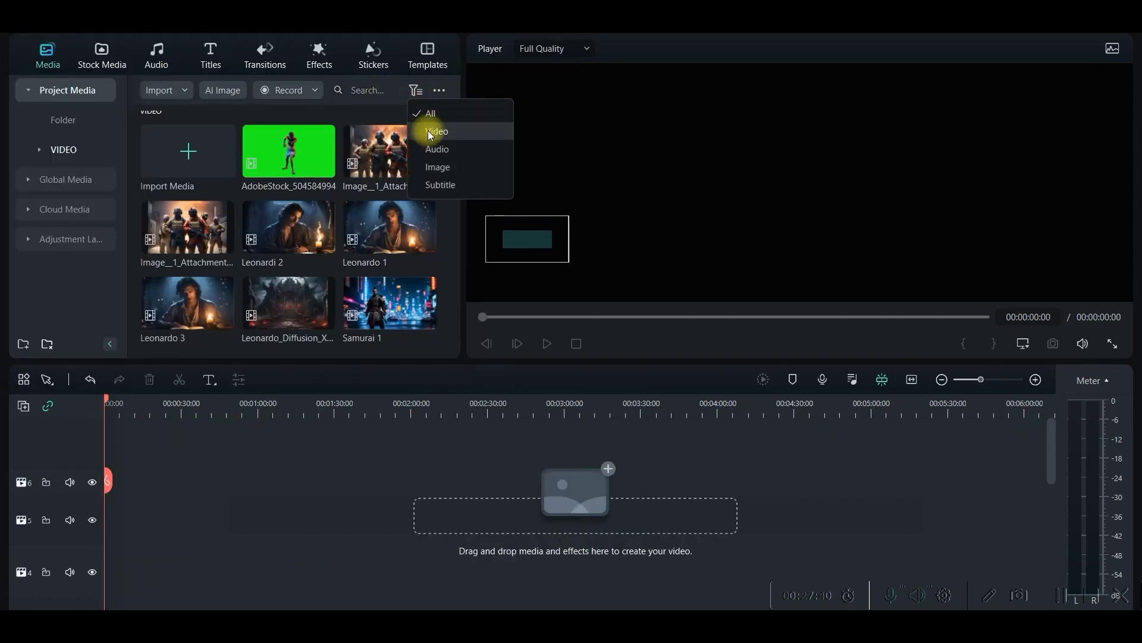
click(432, 149)
drag(294, 162, 117, 534)
Place the Leonardo_Diffusion clip at the start of the video track above the voiceover, dismissing the prompt to match project settings.
drag(331, 145, 119, 553)
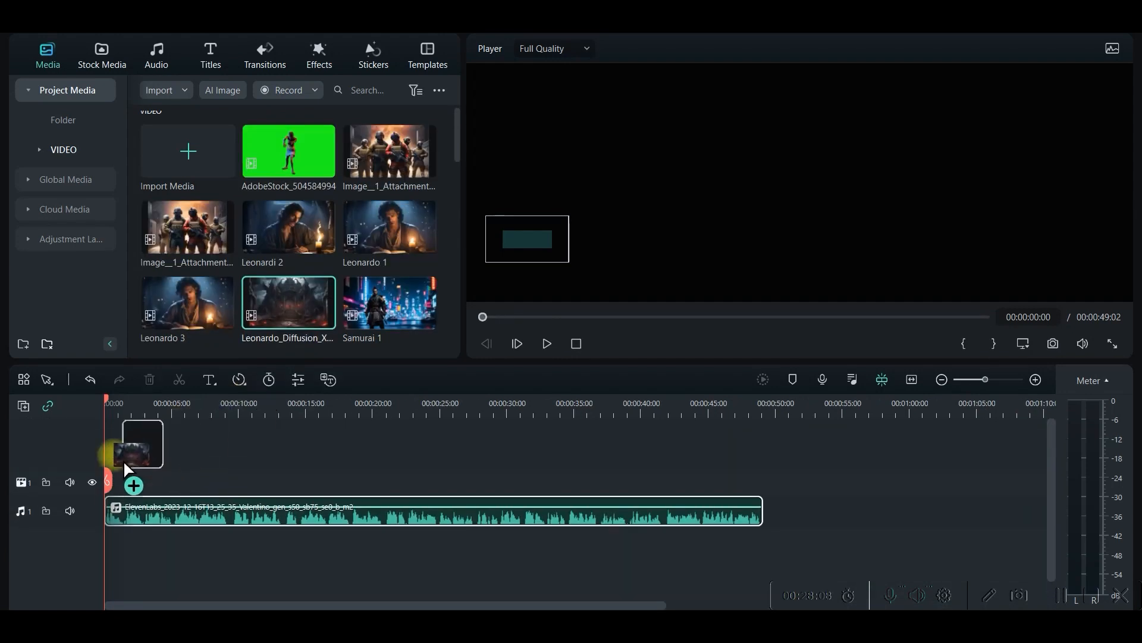
drag(131, 482, 109, 487)
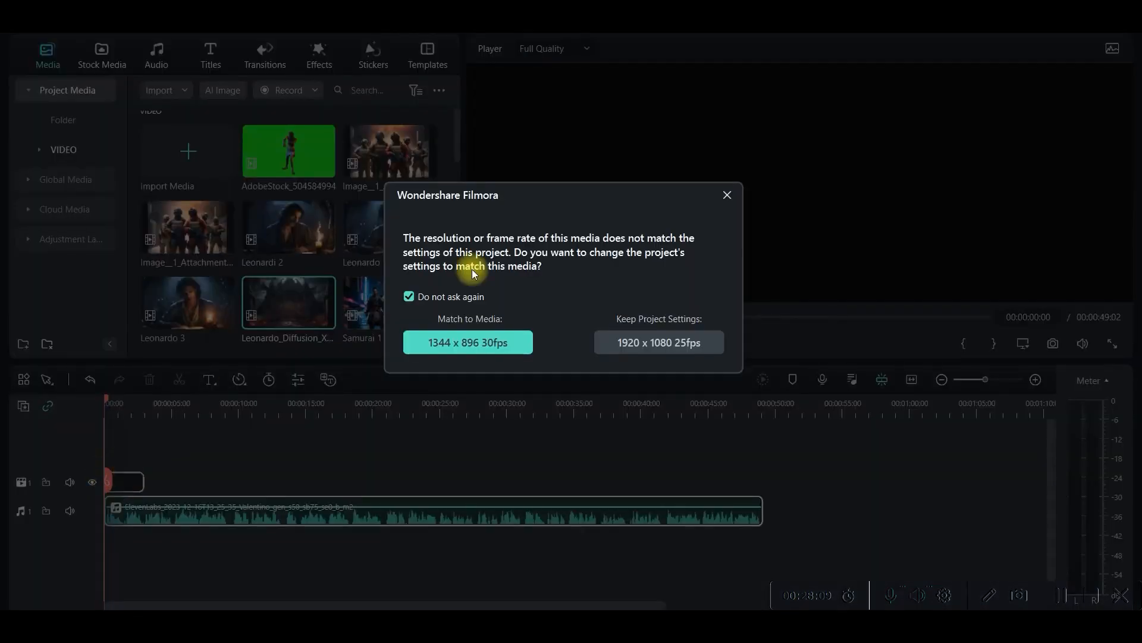
click(725, 195)
click(728, 195)
Remove the green background of the AdobeStock_504584994 clip with Chroma Key and move the figure slightly lower in the frame.
click(154, 506)
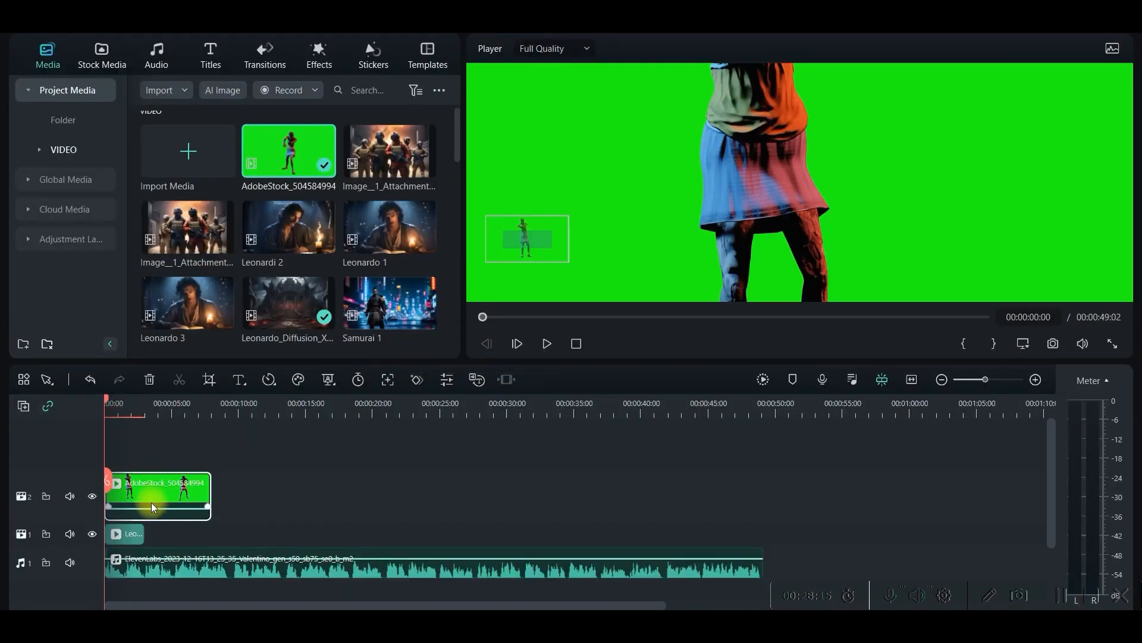
double_click(165, 493)
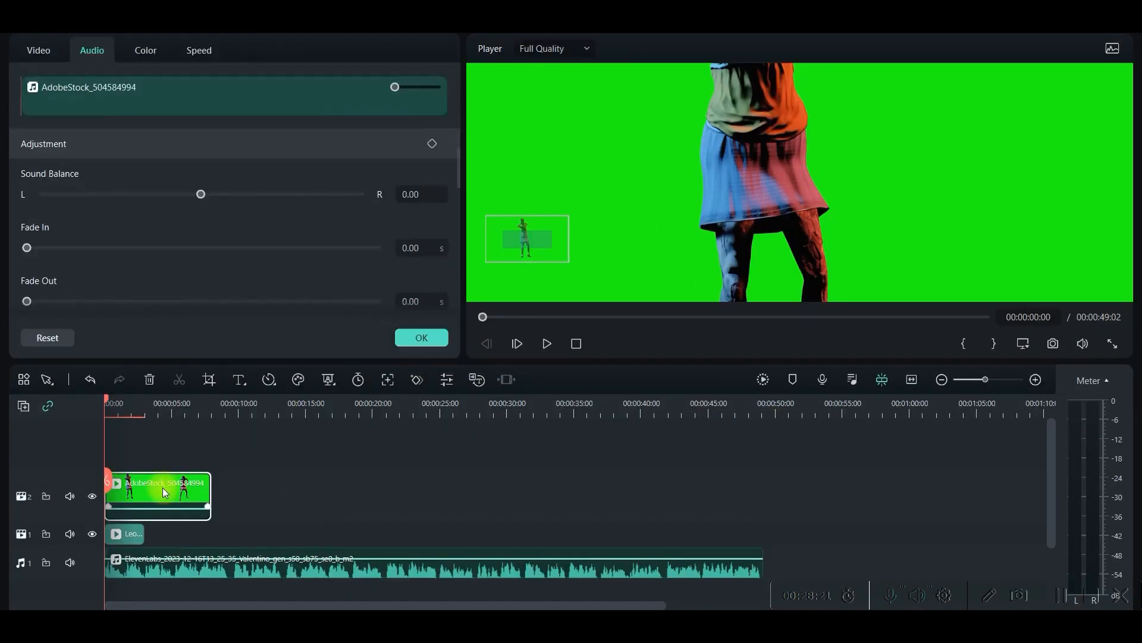
click(39, 50)
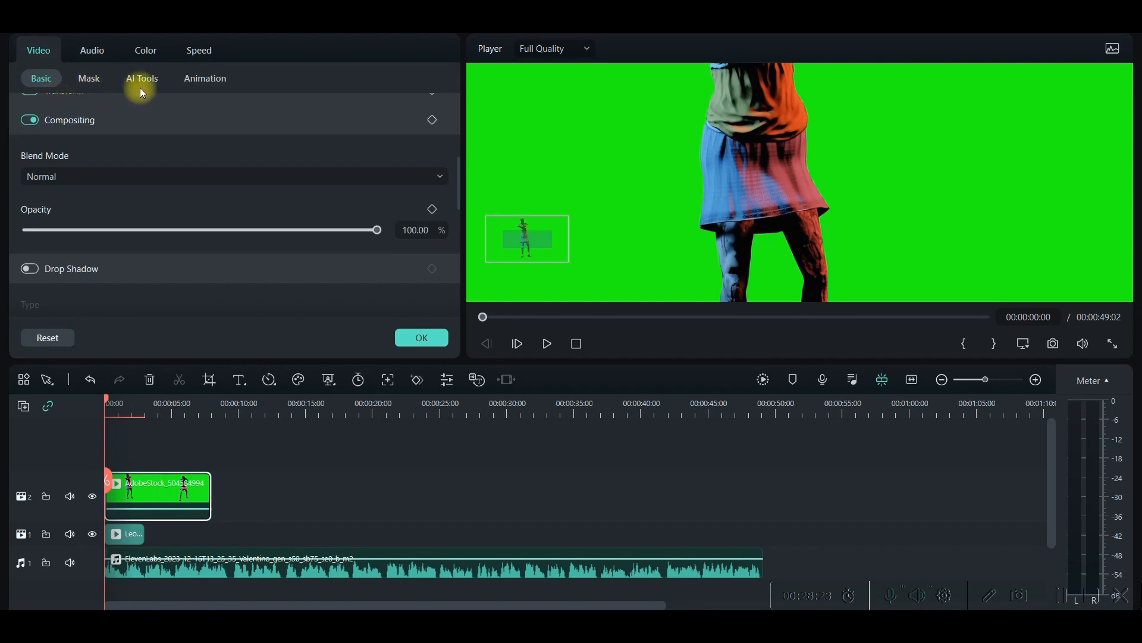
click(140, 83)
click(36, 109)
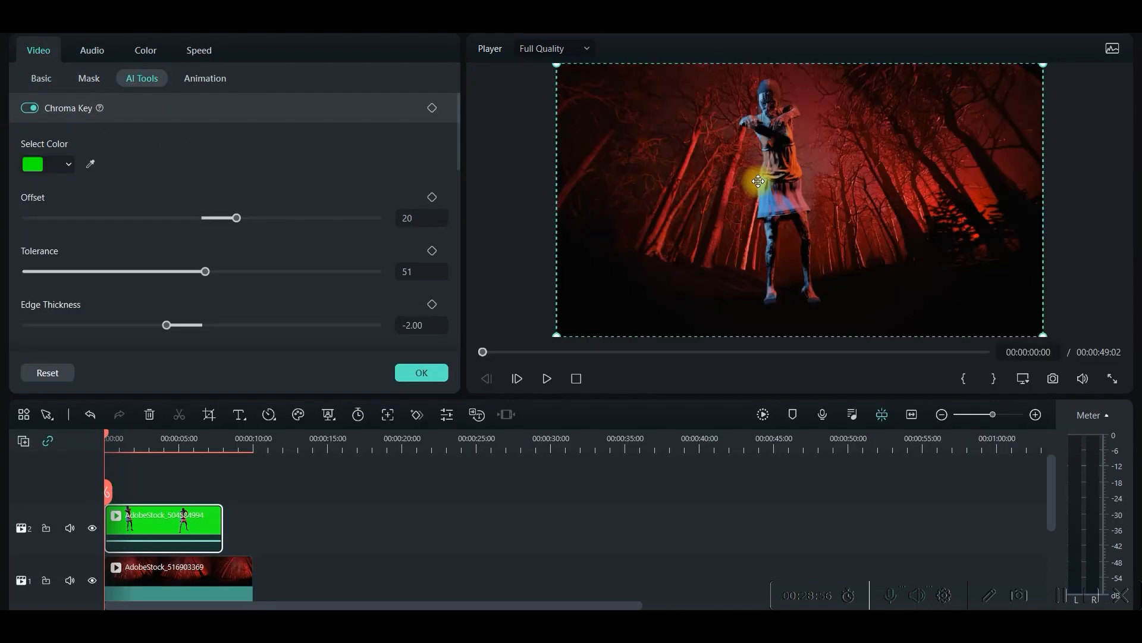
mouse_move(777, 171)
mouse_down()
mouse_move(791, 204)
mouse_move(777, 179)
mouse_up()
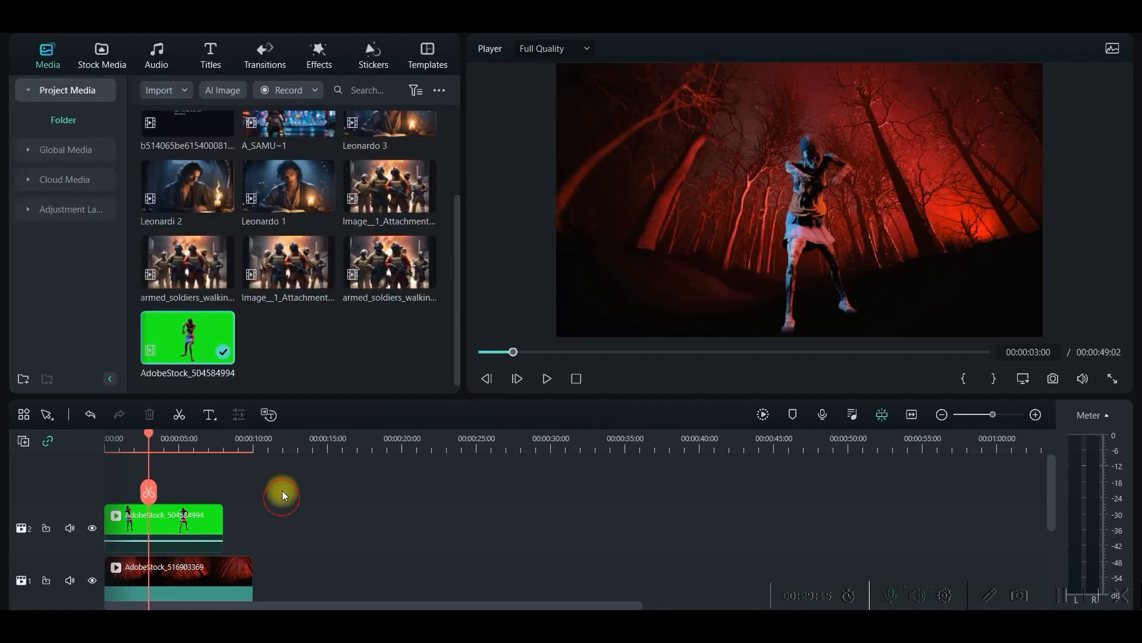
Add the Leonardi 2 clip after the green-screen clip, with Beam Transition 4 before the soldiers clip and Transition09 before the samurai clip.
drag(181, 180, 230, 524)
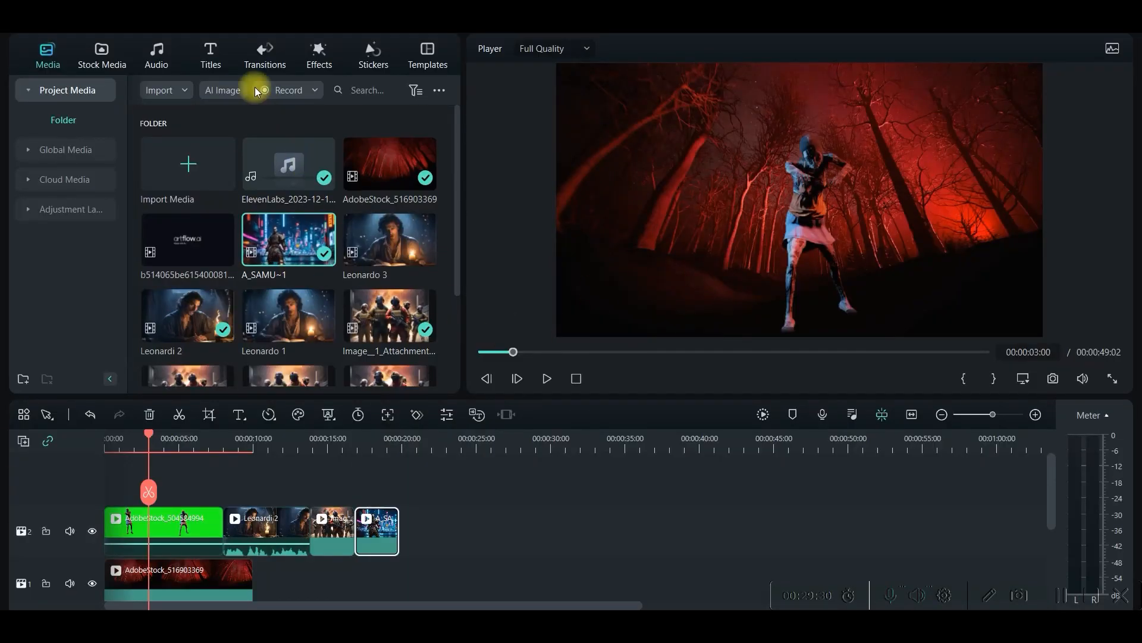
click(259, 53)
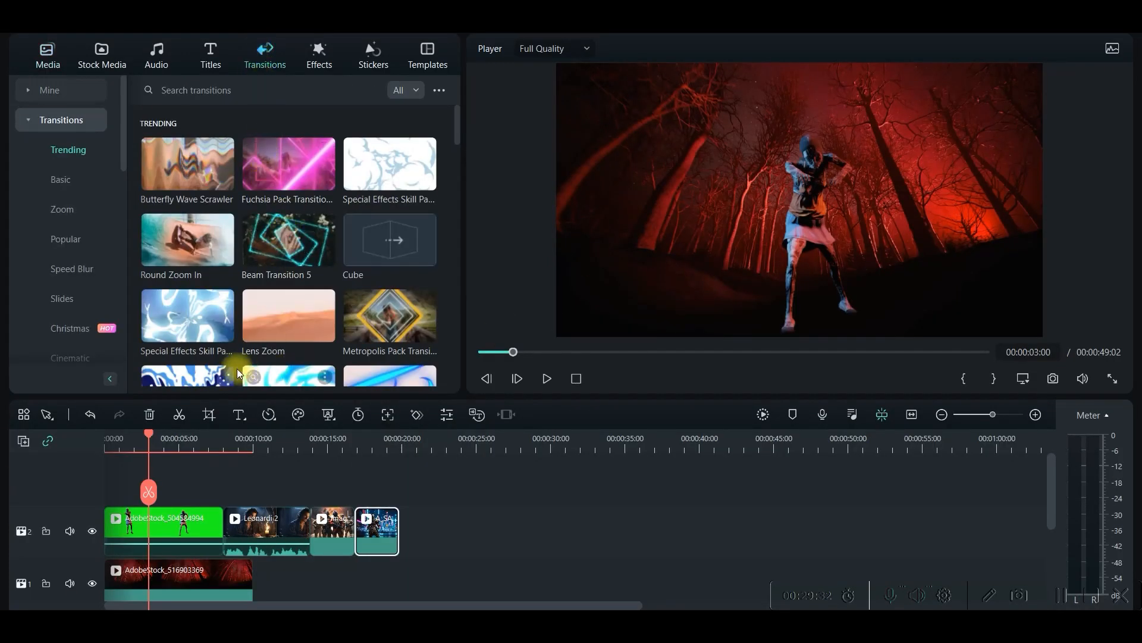
scroll(238, 357, down, 3)
drag(381, 255, 311, 535)
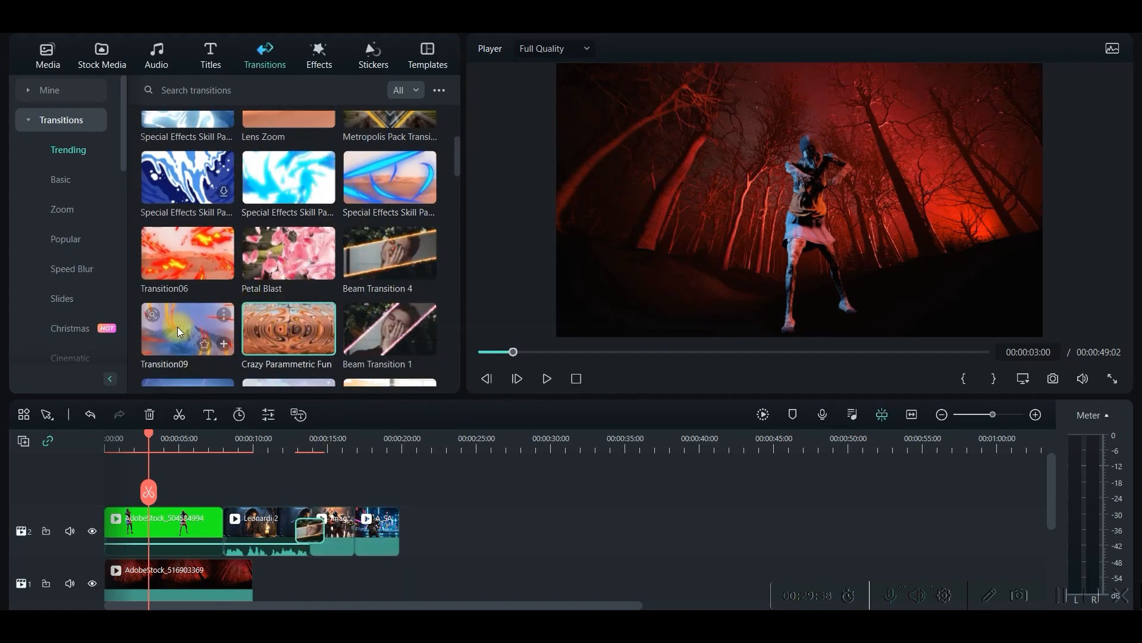
drag(180, 332, 356, 531)
Add the Shiny Golden Pack overlay effect above the soldiers clip at 81% opacity and extend it to the samurai clip's end.
click(313, 55)
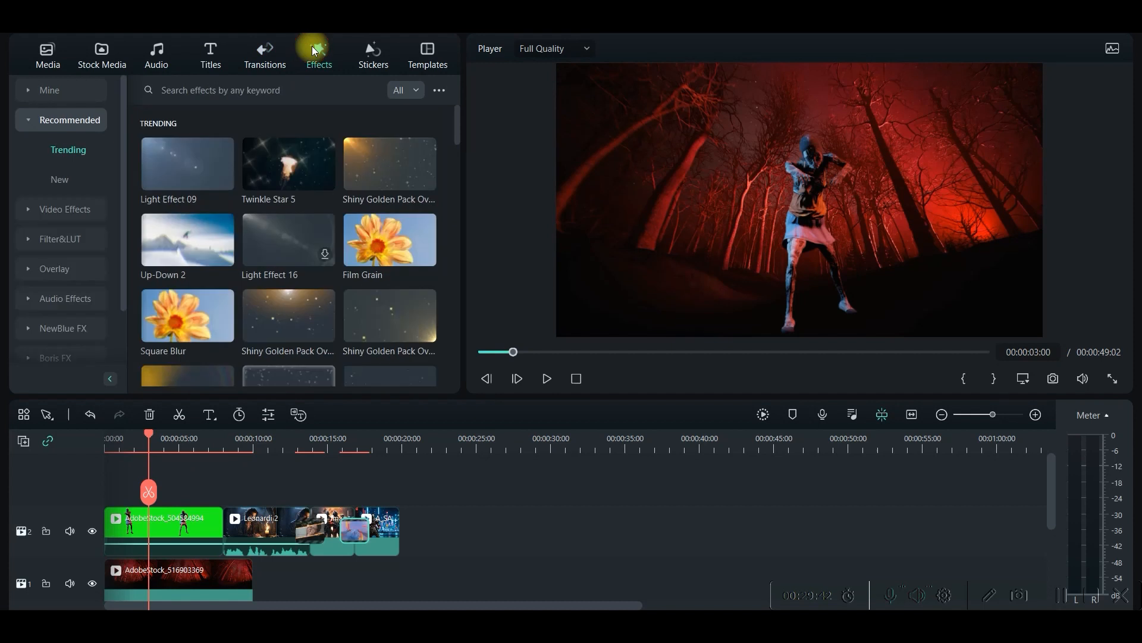
drag(386, 160, 325, 487)
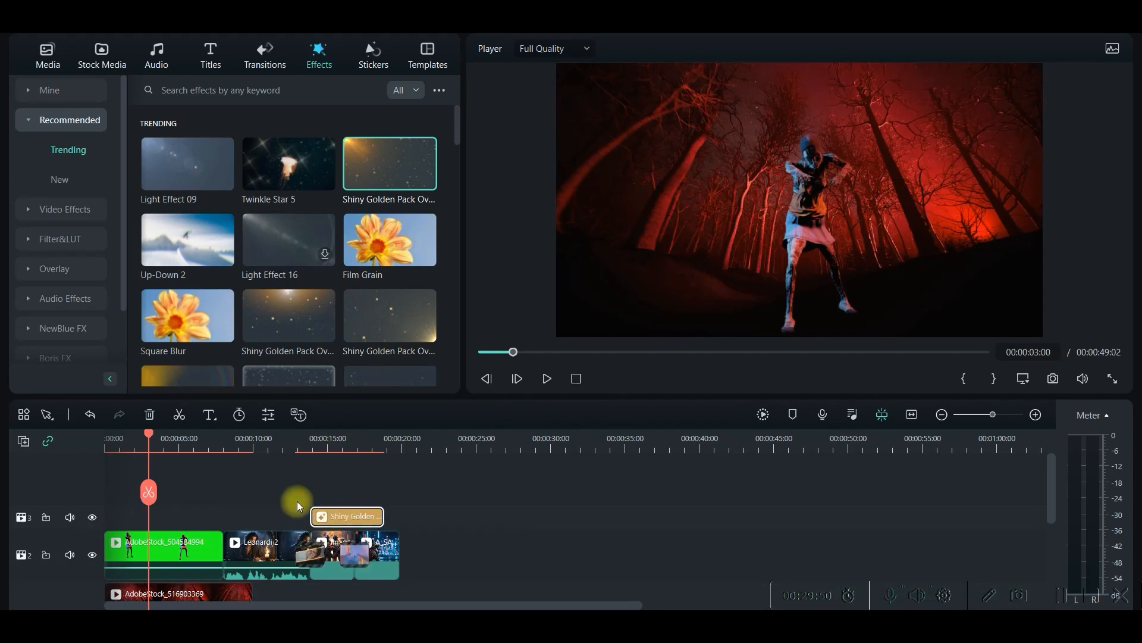
double_click(342, 517)
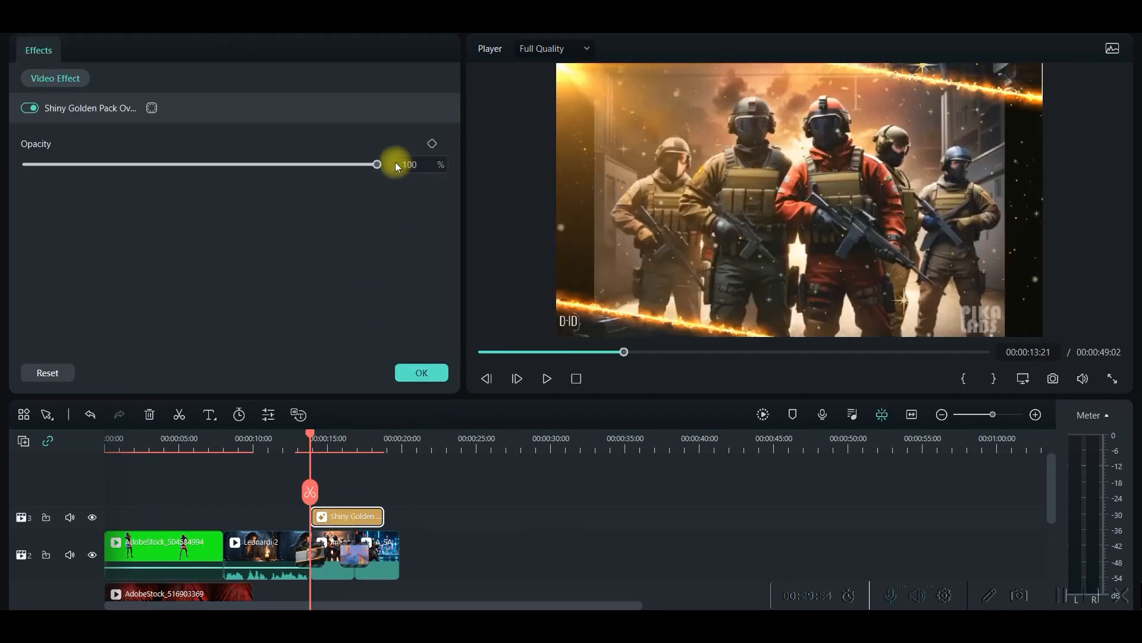
drag(348, 169, 310, 181)
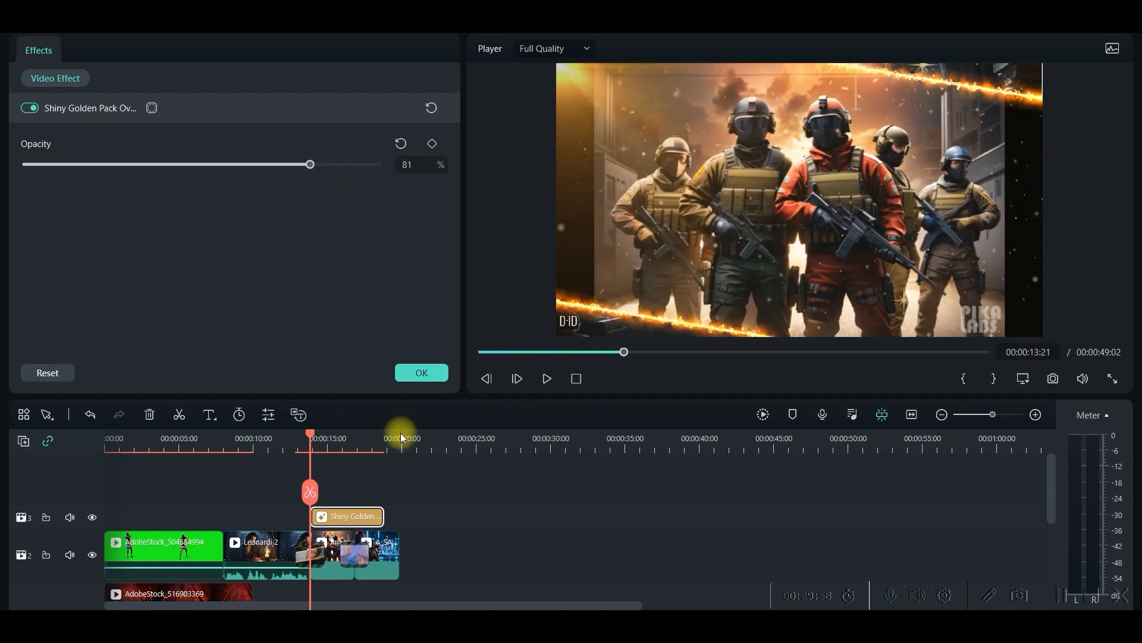
drag(384, 517, 399, 515)
click(473, 505)
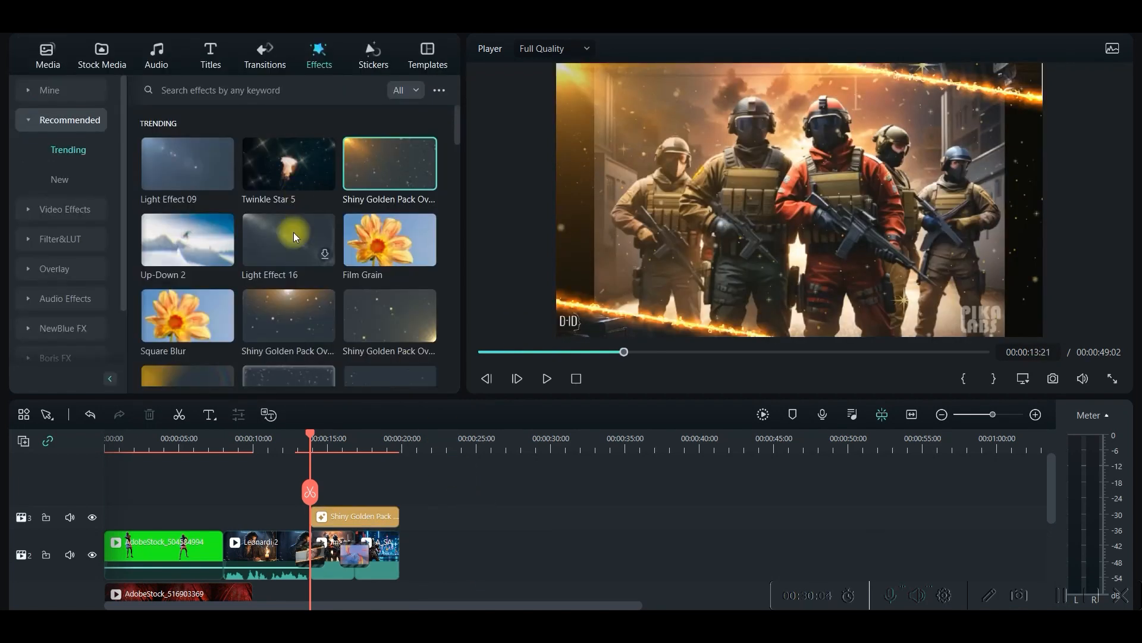
Browse the sound effect categories in the audio library and open the Horror category.
click(156, 54)
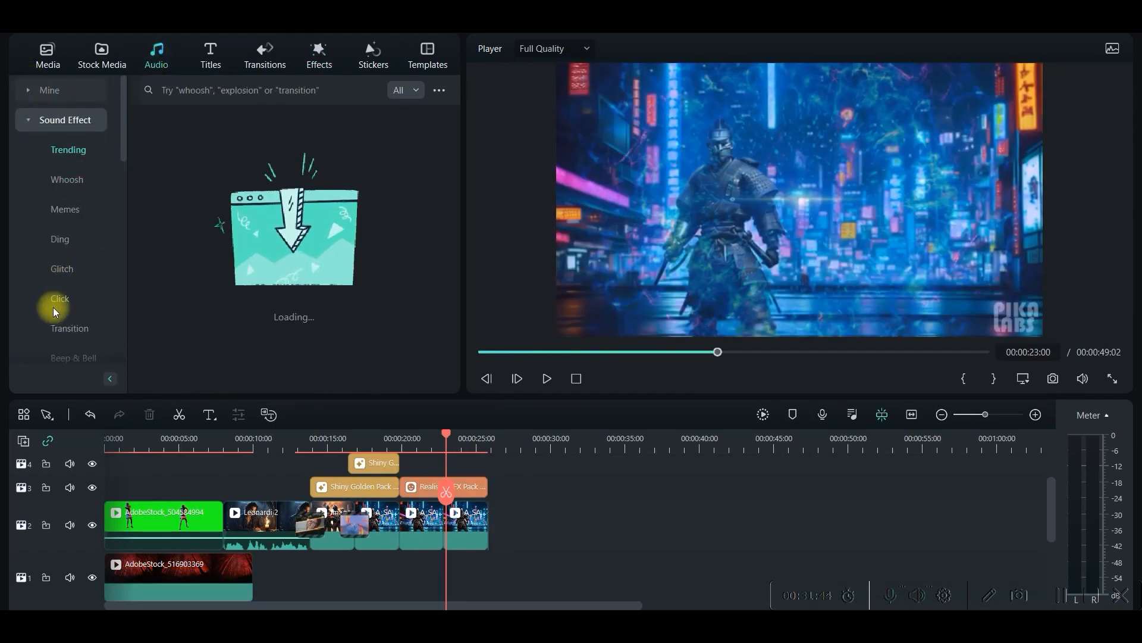
scroll(55, 306, down, 3)
scroll(55, 280, down, 2)
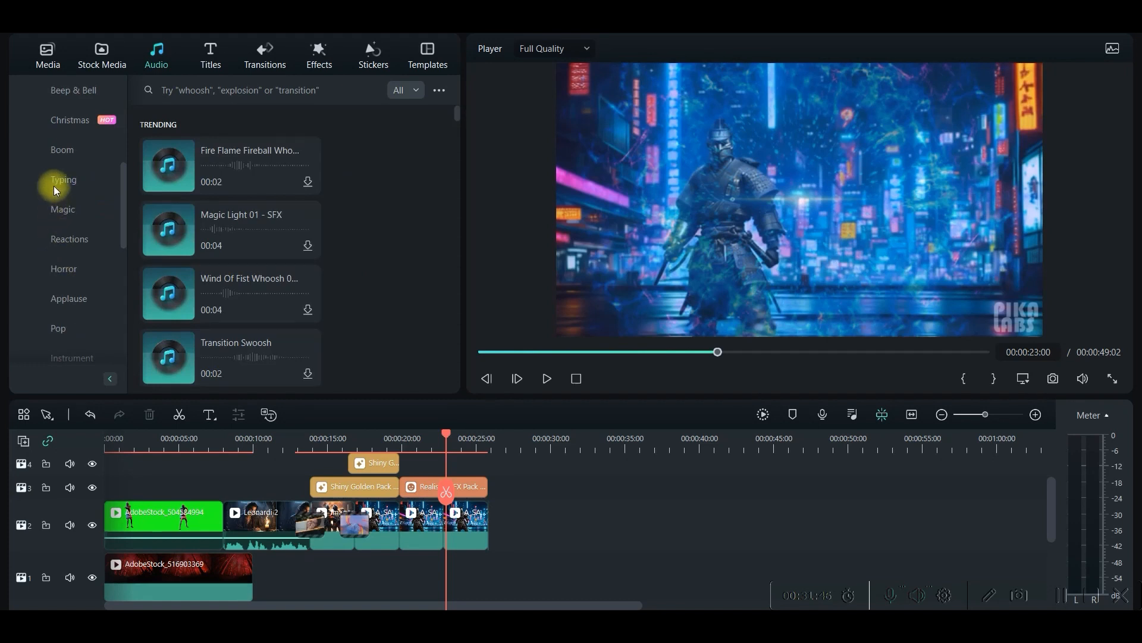
scroll(68, 229, down, 2)
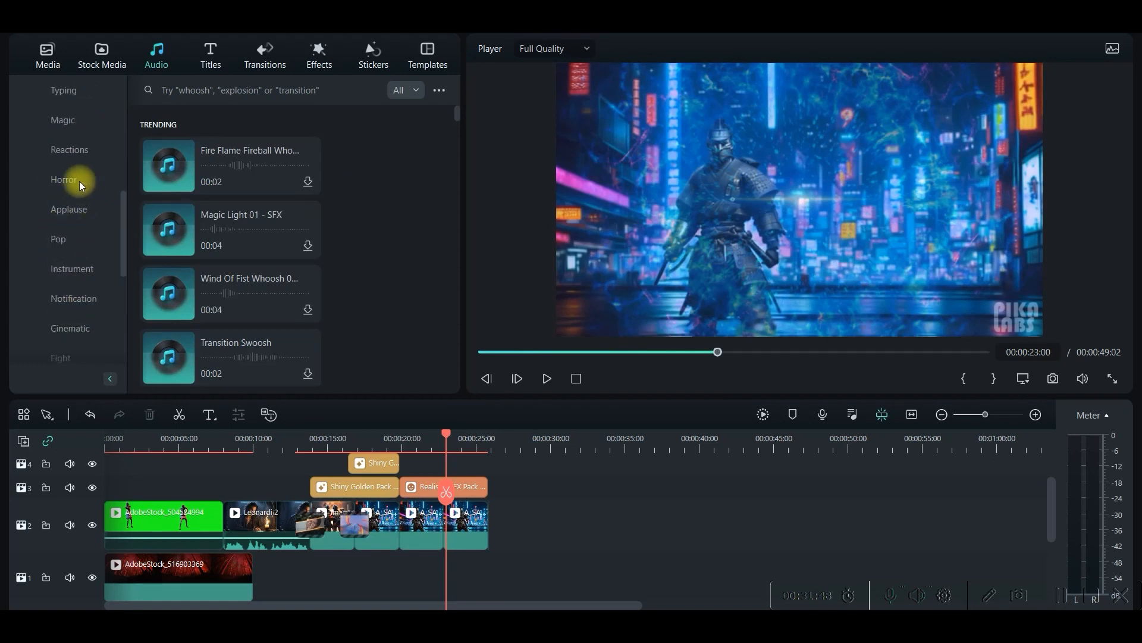
click(74, 180)
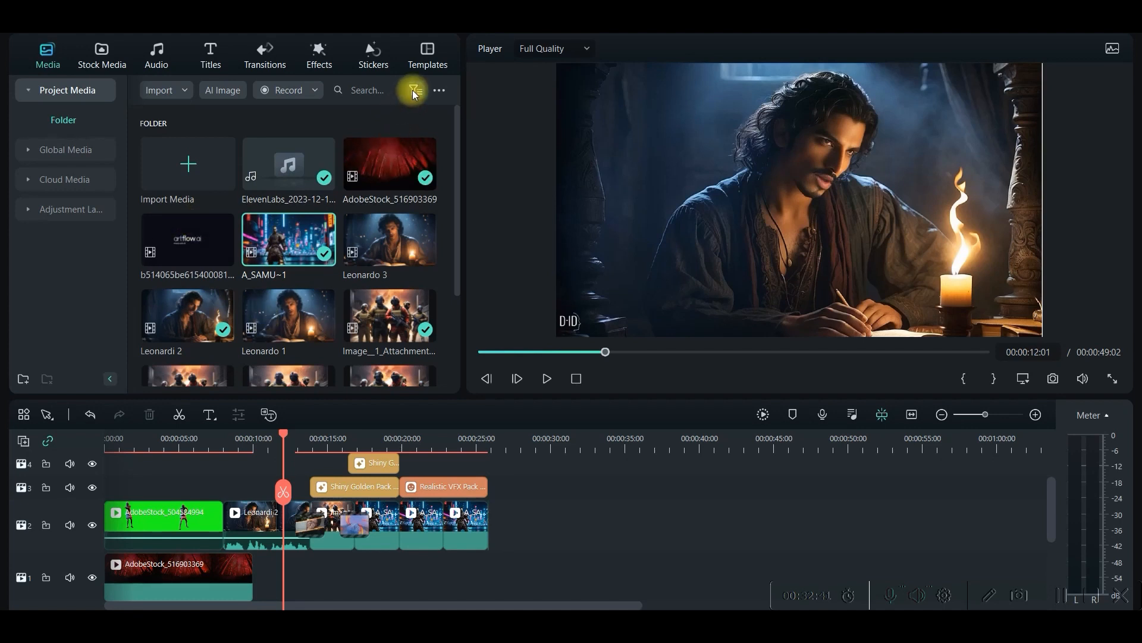
Insert the Cartoon Boing sound into the voiceover track with volume 1.30 dB, fade-in 0.13 s and fade-out 0.26 s.
click(414, 90)
drag(289, 145, 270, 595)
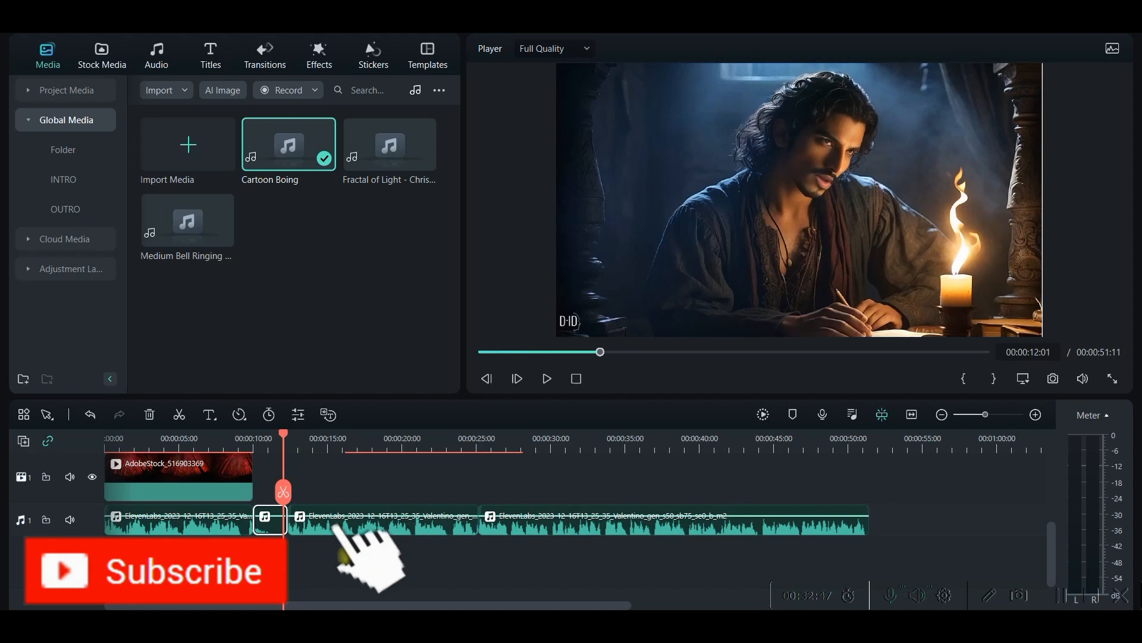
double_click(268, 519)
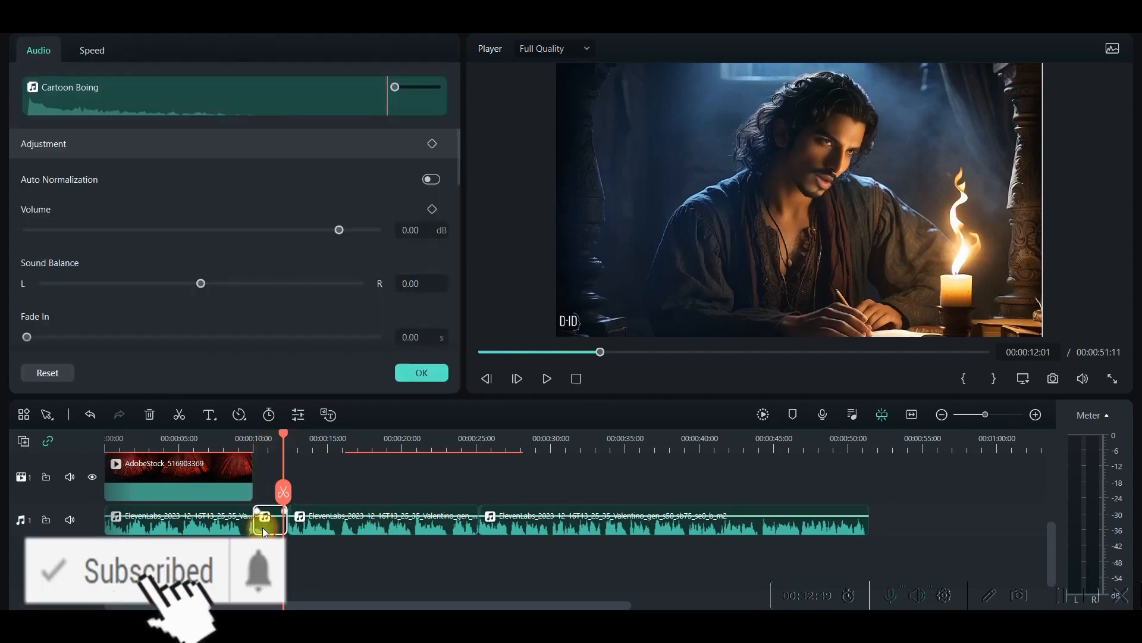
mouse_move(347, 230)
mouse_down()
mouse_move(286, 233)
mouse_move(359, 240)
mouse_move(345, 245)
mouse_up()
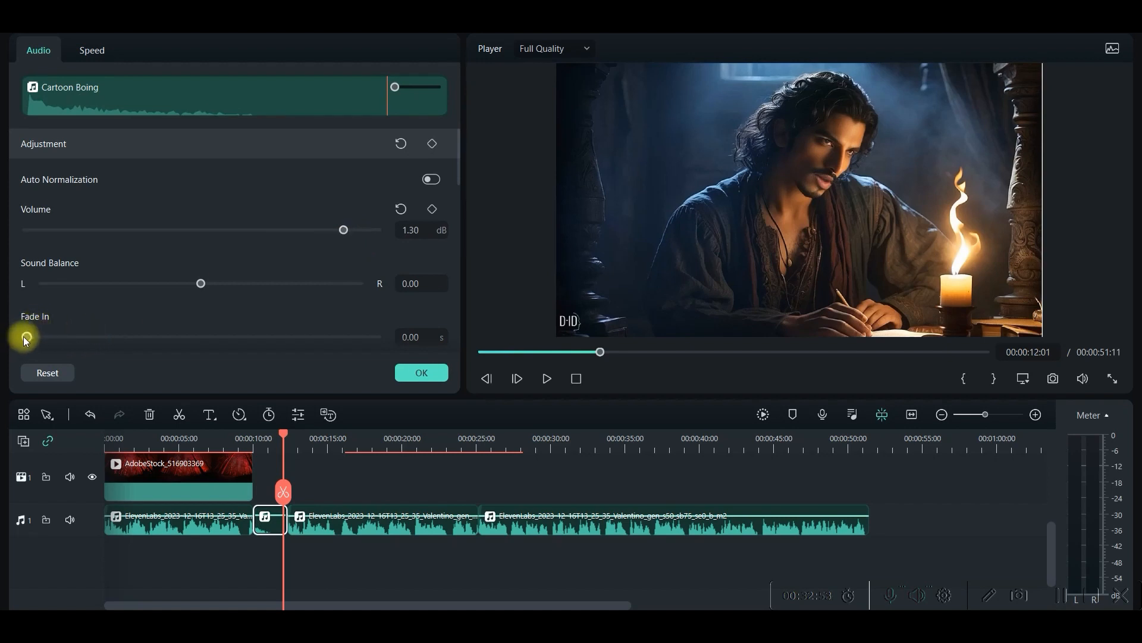
scroll(91, 322, down, 2)
drag(45, 337, 64, 302)
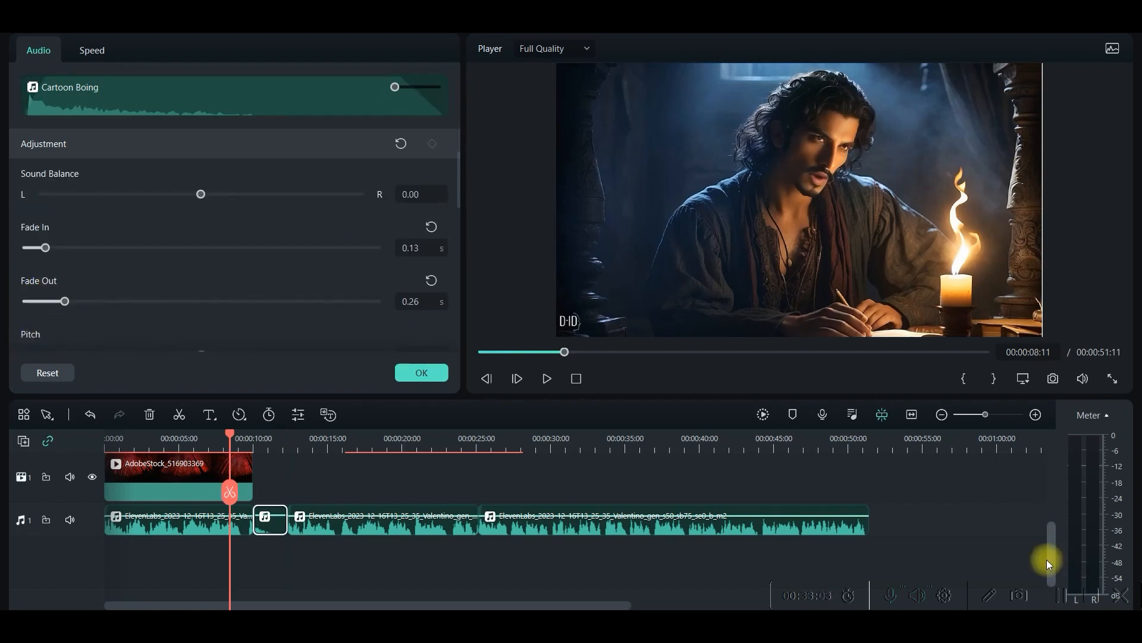
Open the local export settings, check the save folder, choose Higher quality, and close the export window without exporting.
drag(1047, 559, 1055, 503)
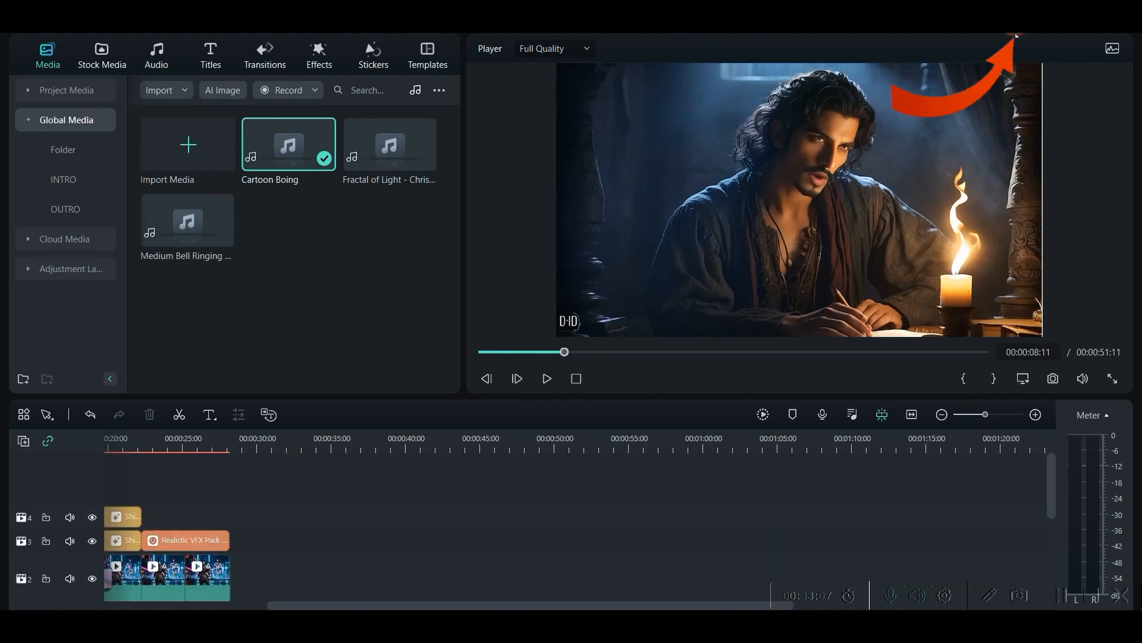
click(1018, 38)
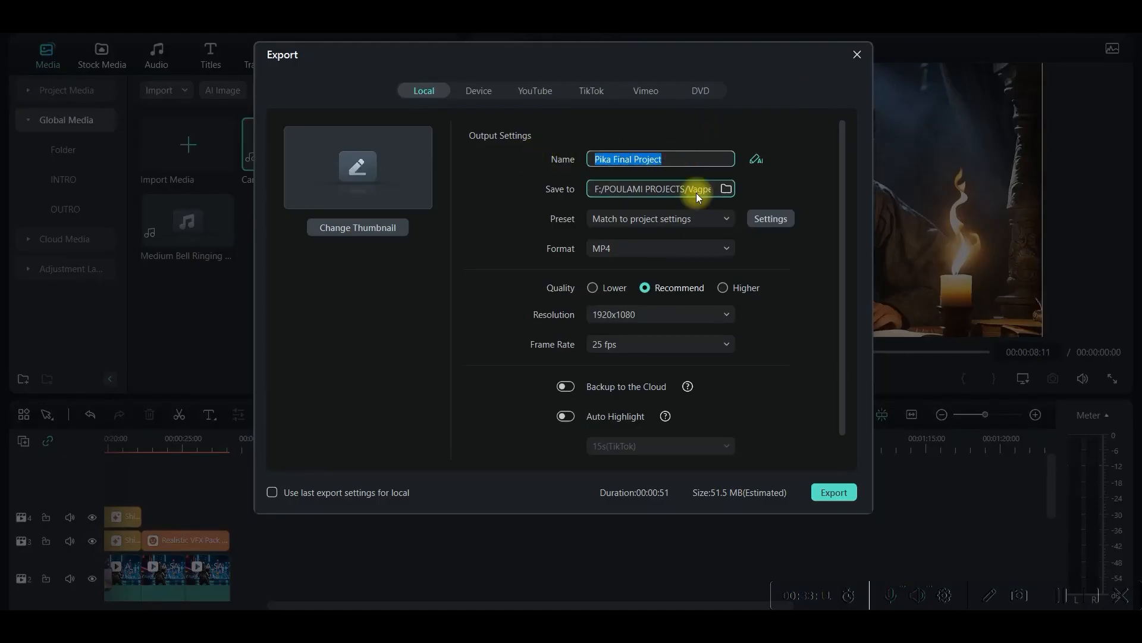
click(726, 188)
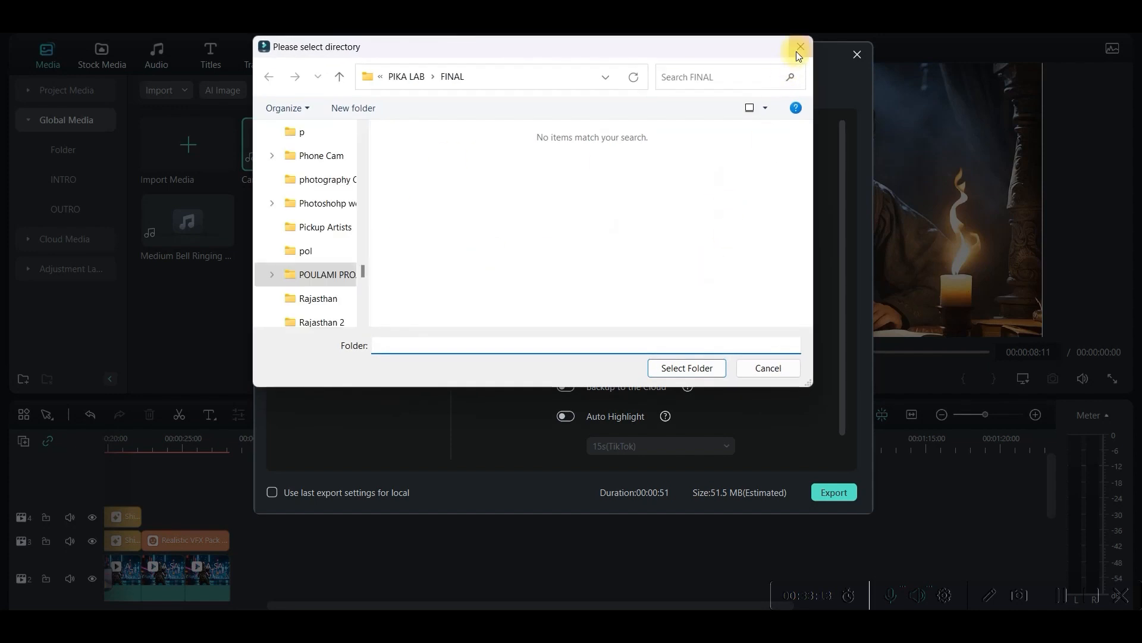
click(799, 49)
click(727, 291)
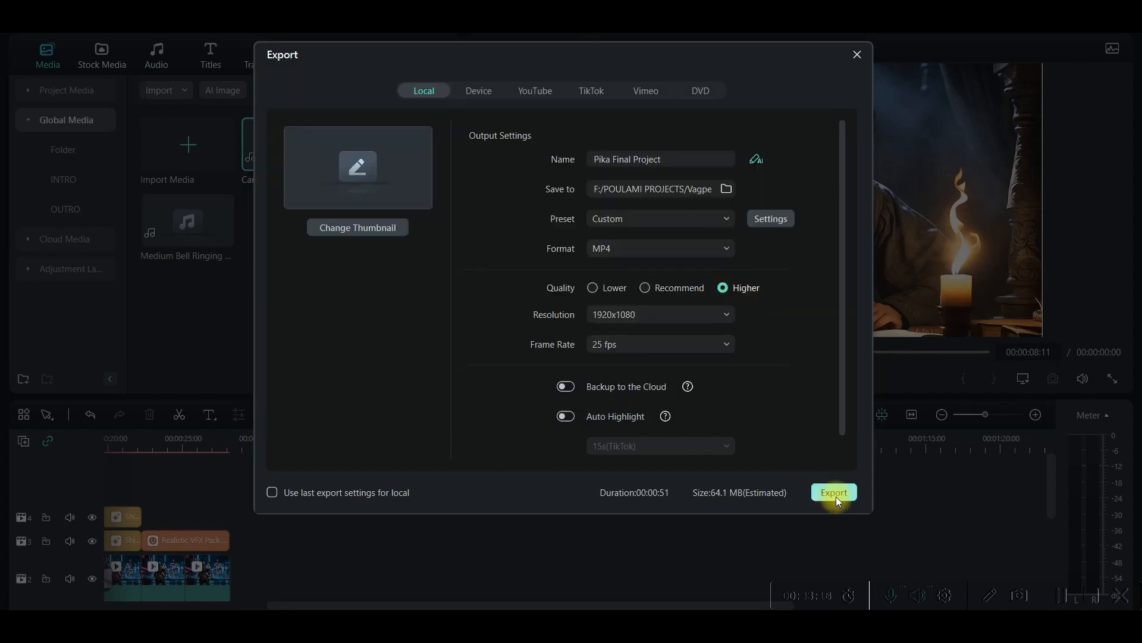
click(860, 55)
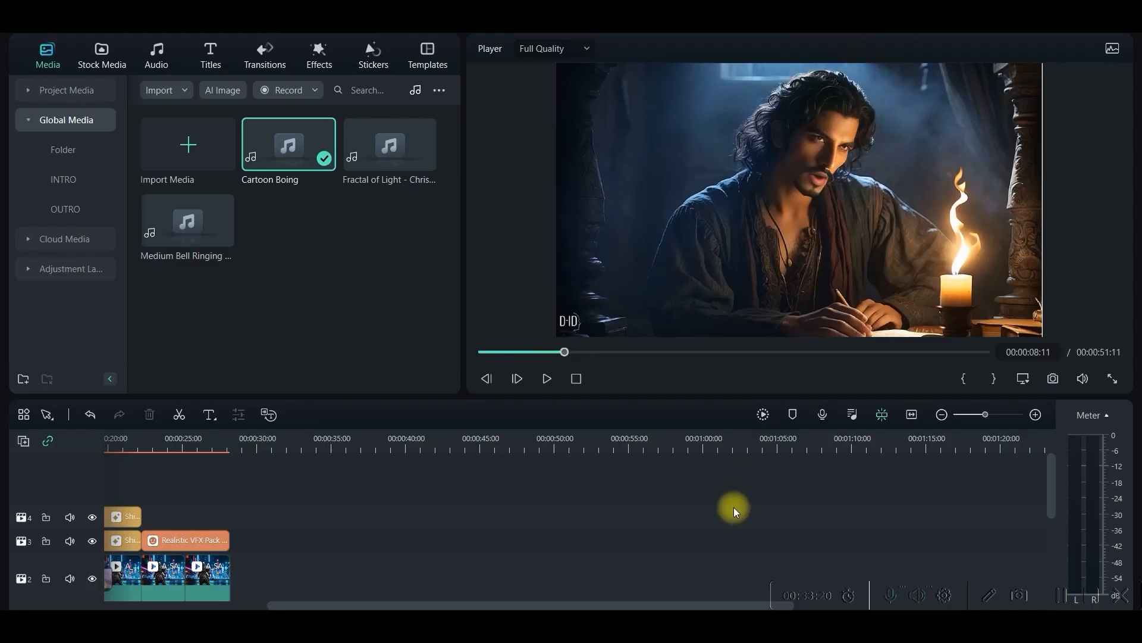